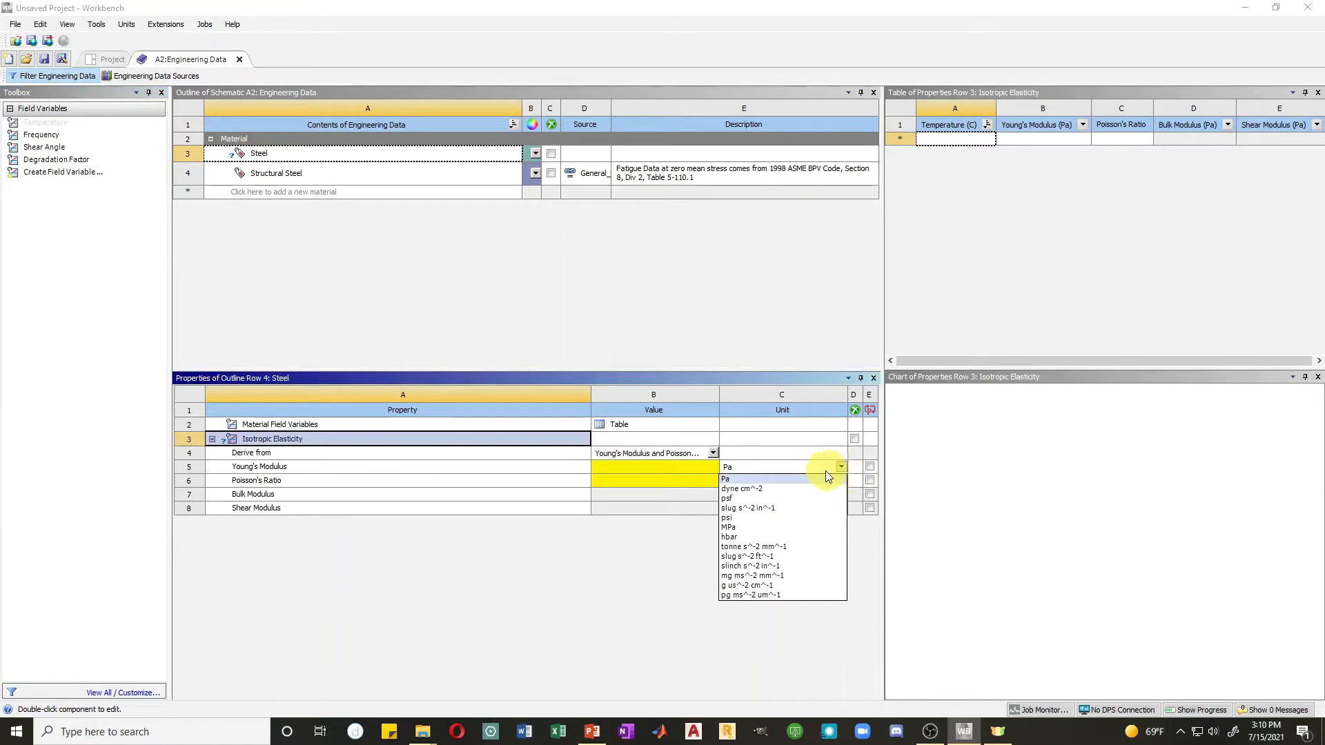
Step: Set Steel's Young's modulus to 29000000 psi and its Poisson's ratio to 0.3
{"action": "left_click", "coordinate": [728, 517]}
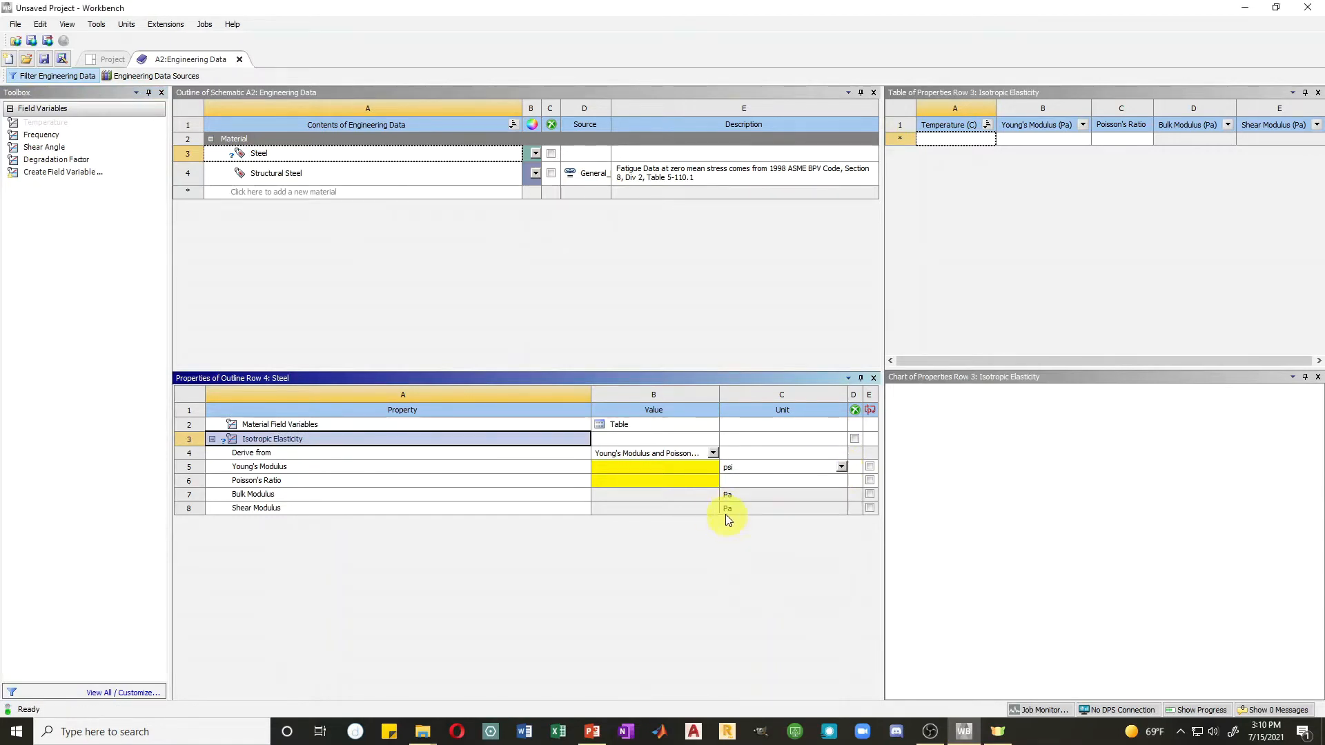
{"action": "left_click", "coordinate": [656, 469]}
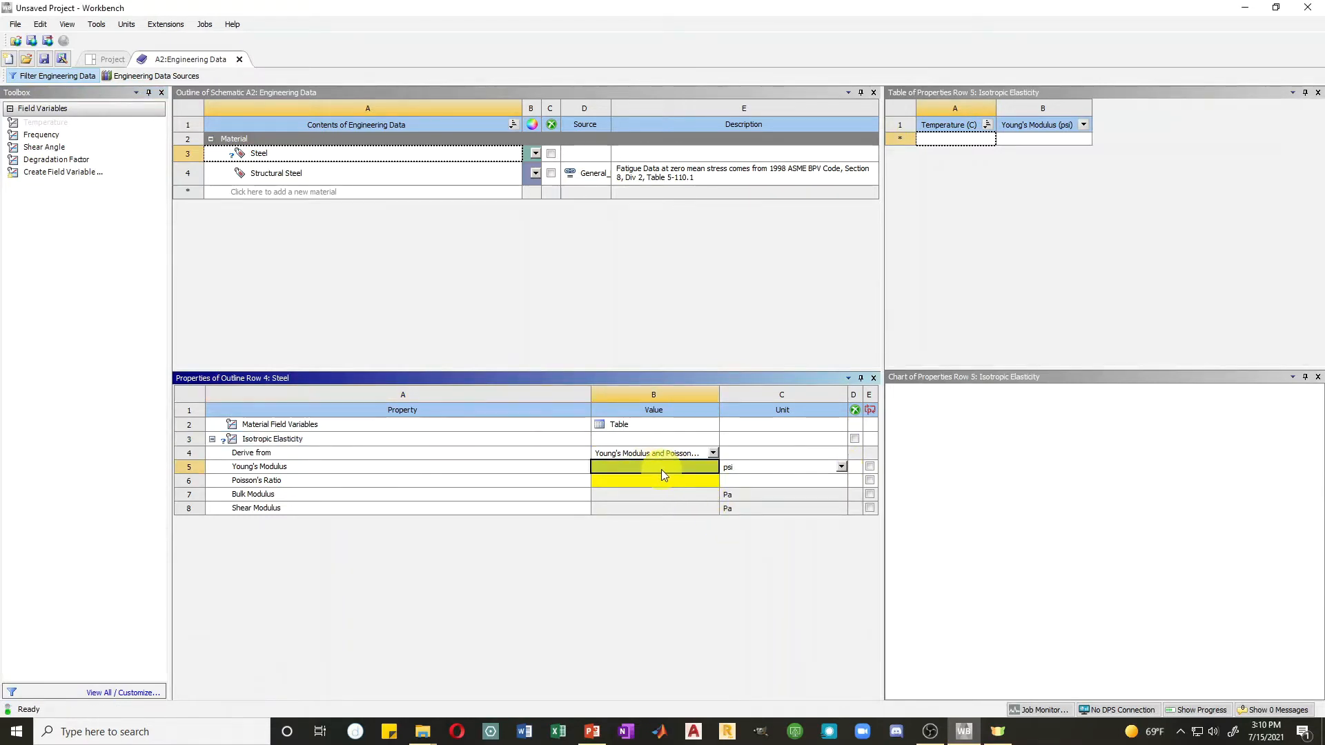
{"action": "type", "text": "29"}
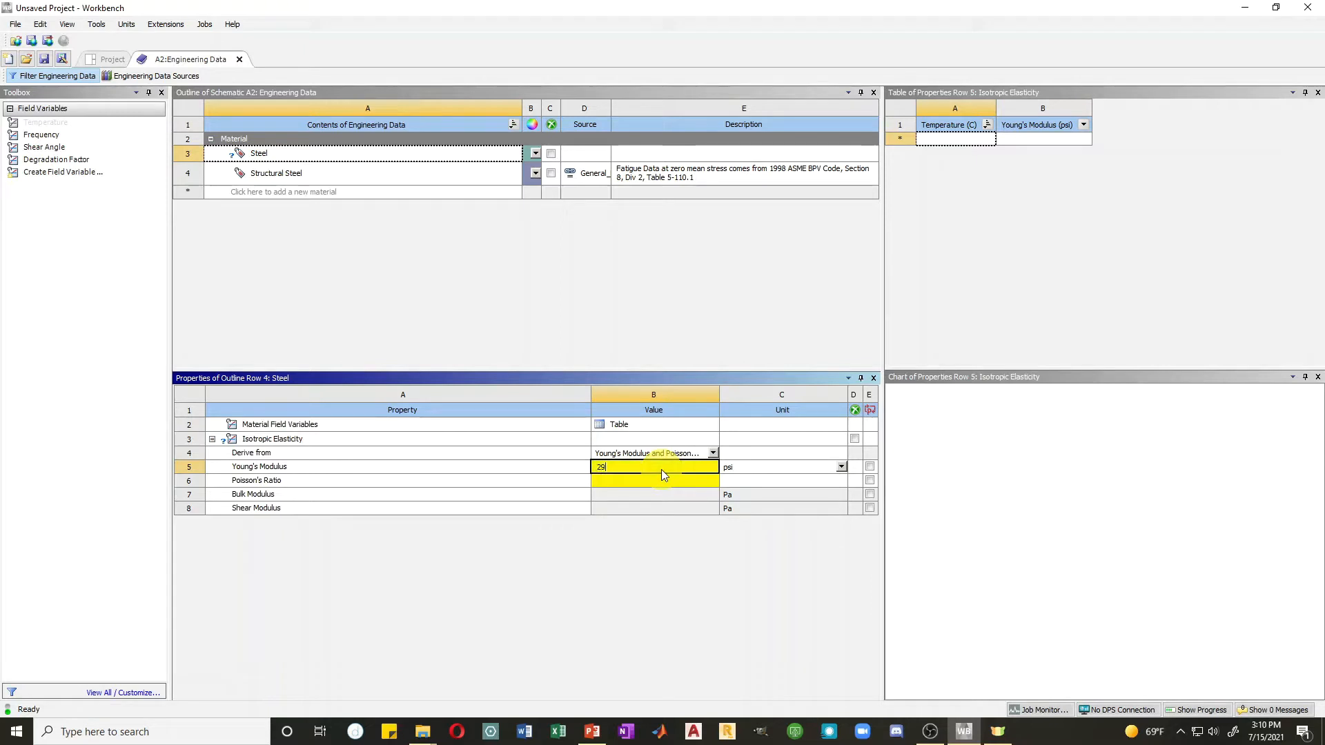
{"action": "type", "text": "000000"}
{"action": "key", "text": "Return"}
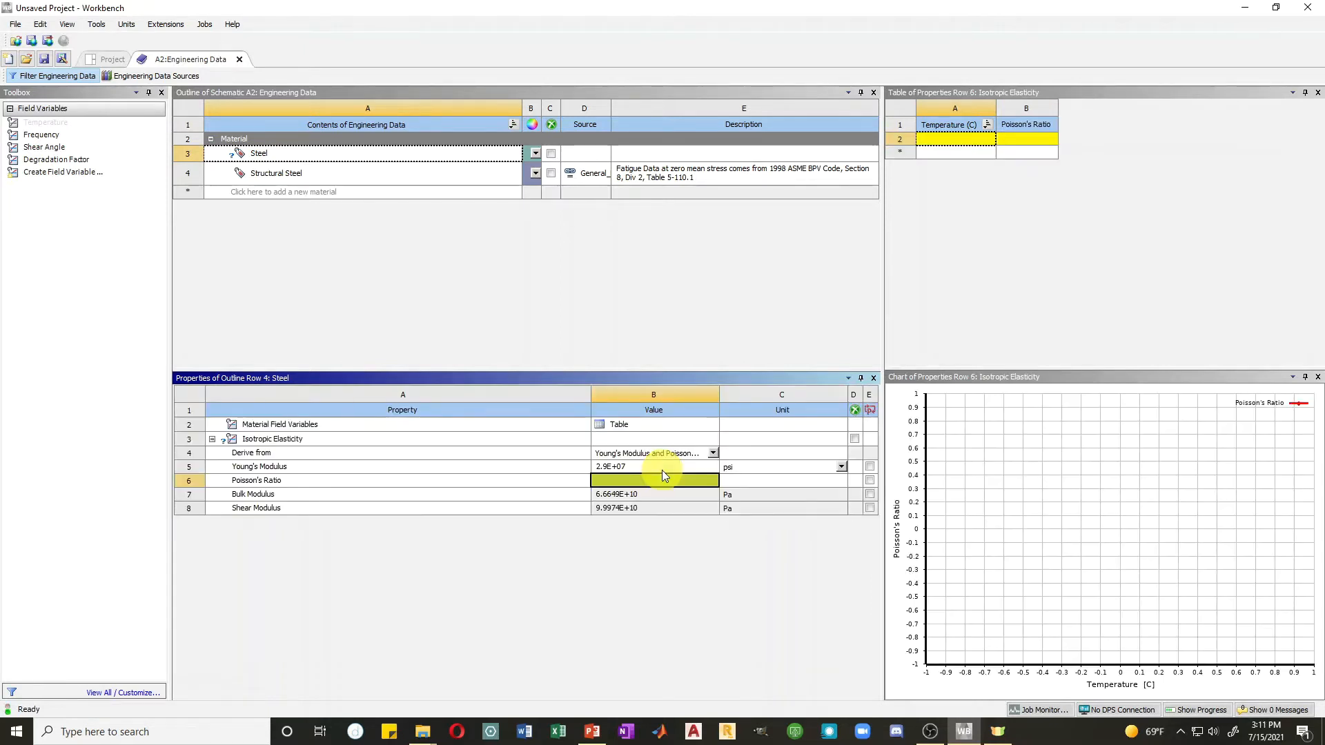
{"action": "type", "text": "0.3"}
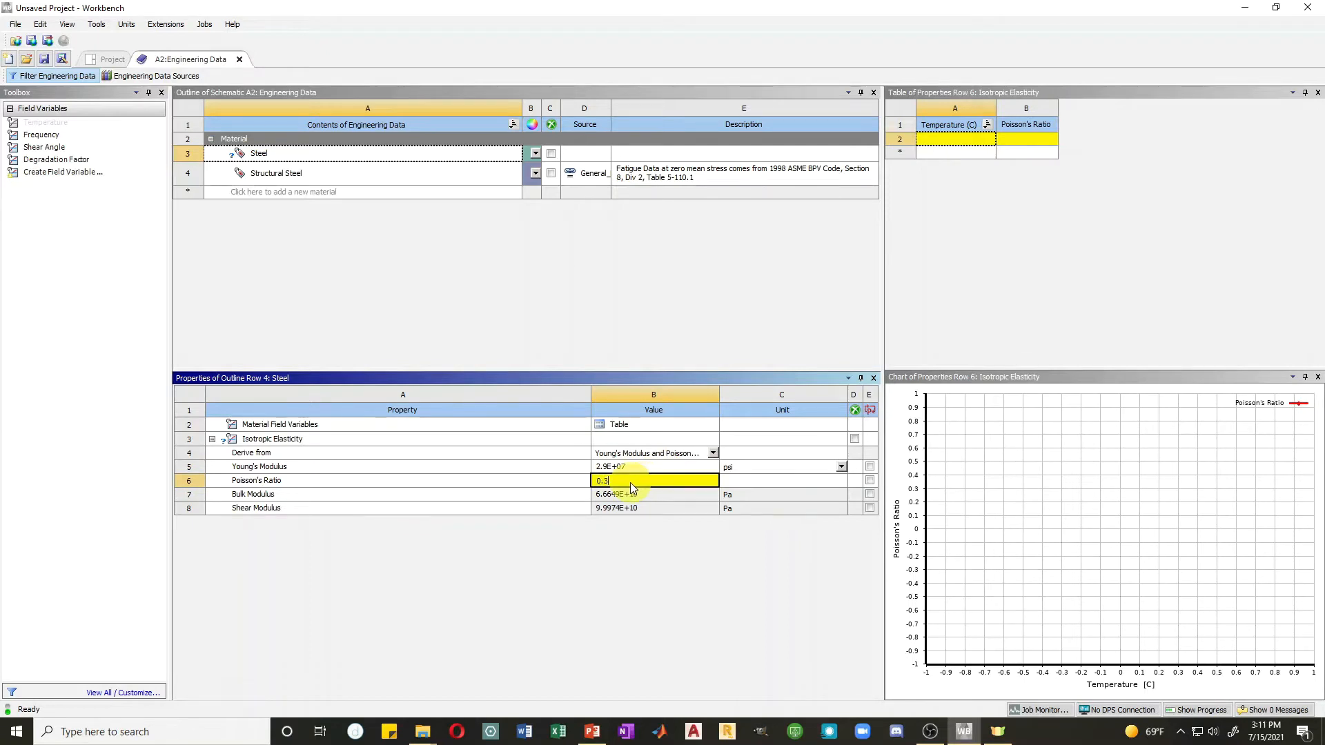
{"action": "key", "text": "Return"}
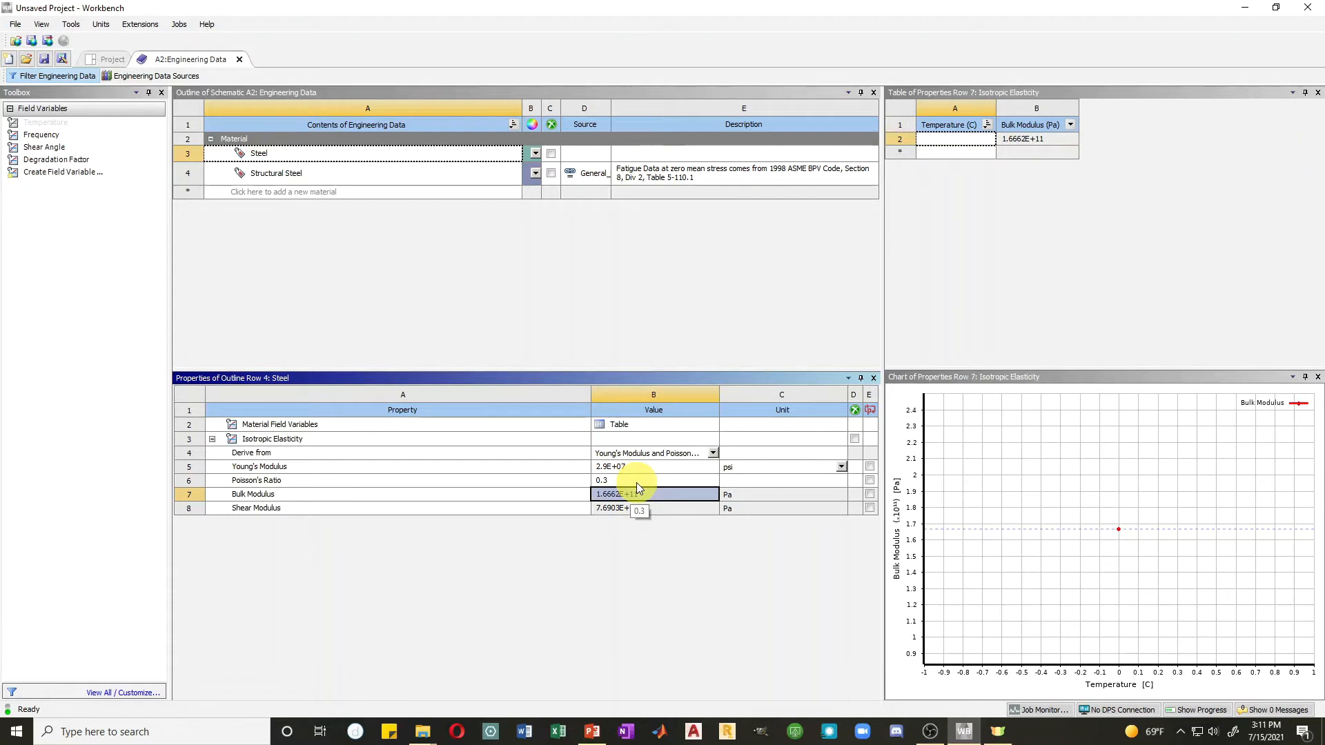
Step: Add Multilinear Isotropic Hardening to the Steel material and enter a plastic strain of 0 for the first point
{"action": "left_click", "coordinate": [271, 150]}
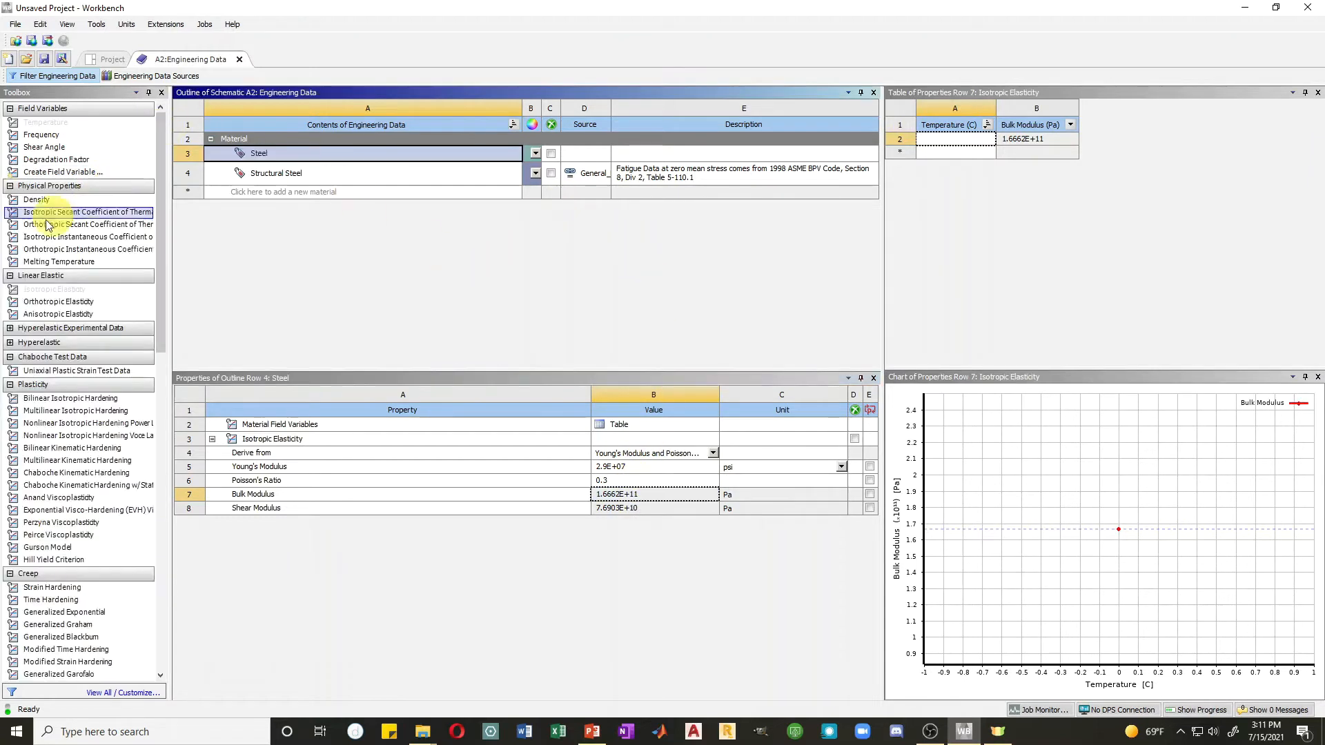
{"action": "left_click_drag", "start_coordinate": [61, 415], "coordinate": [326, 161]}
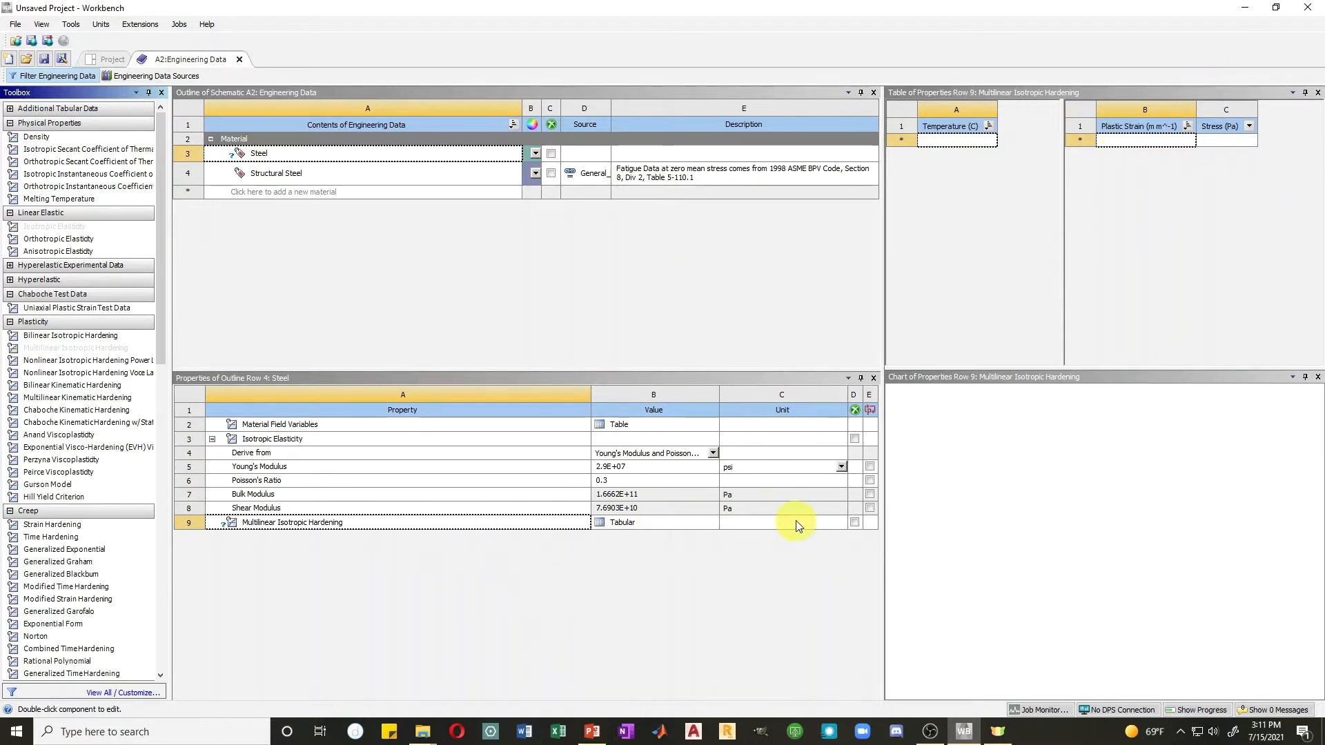
{"action": "left_click", "coordinate": [1156, 141]}
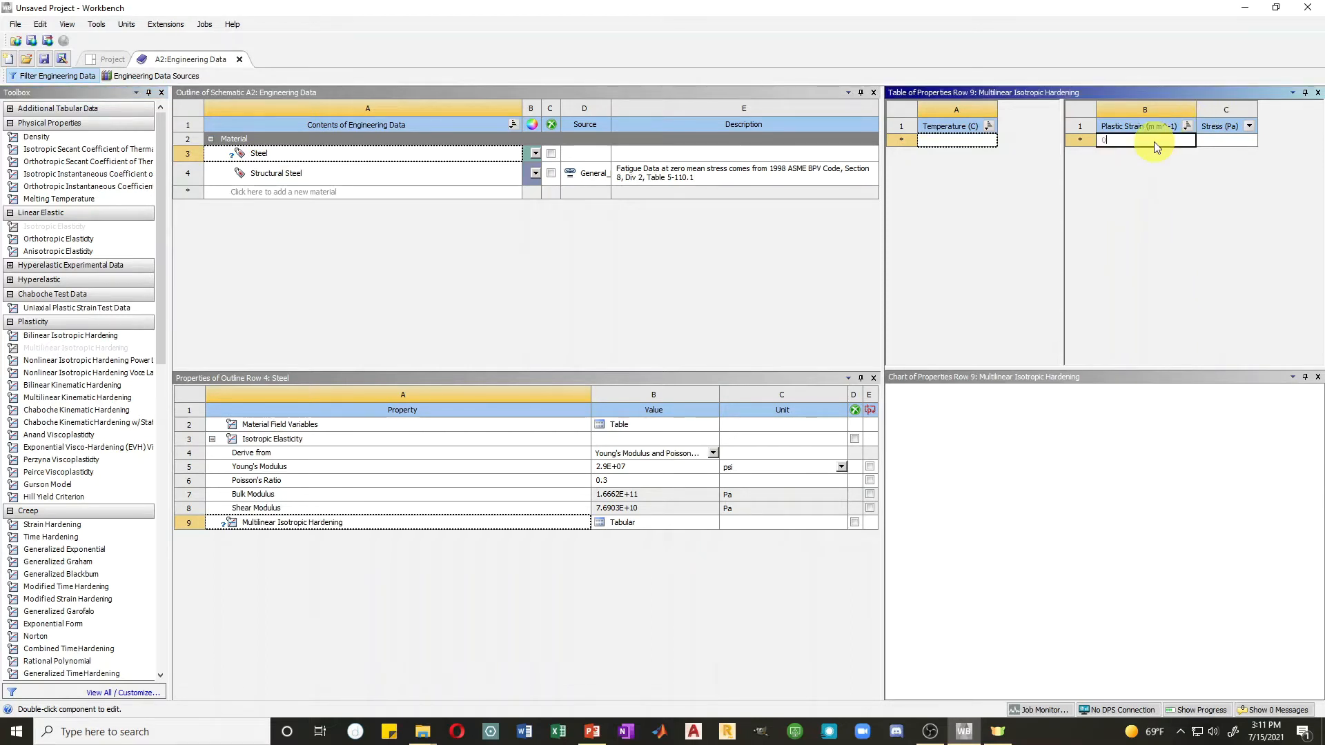
{"action": "type", "text": "0"}
{"action": "key", "text": "Return"}
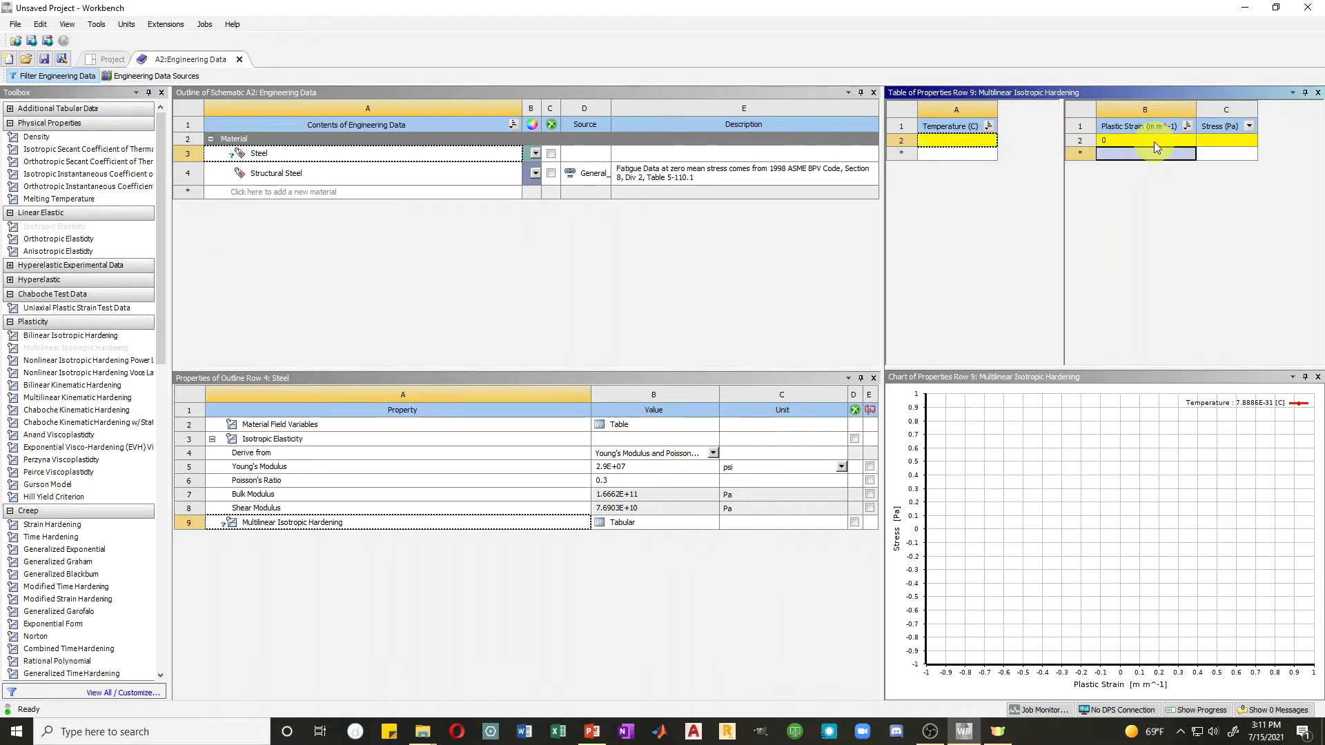
Step: Set the hardening table's stress unit to psi and enter 36000 as the first point's stress
{"action": "left_click", "coordinate": [1216, 139]}
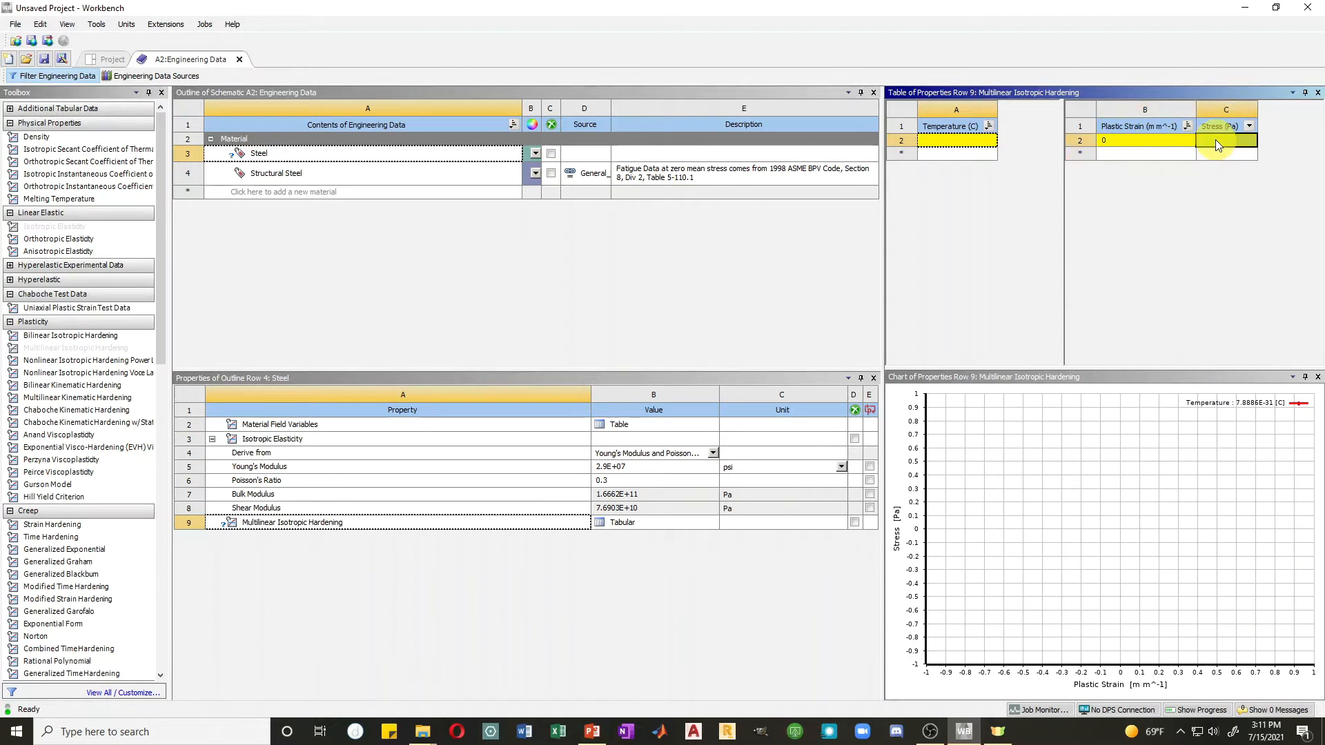
{"action": "left_click", "coordinate": [1249, 126]}
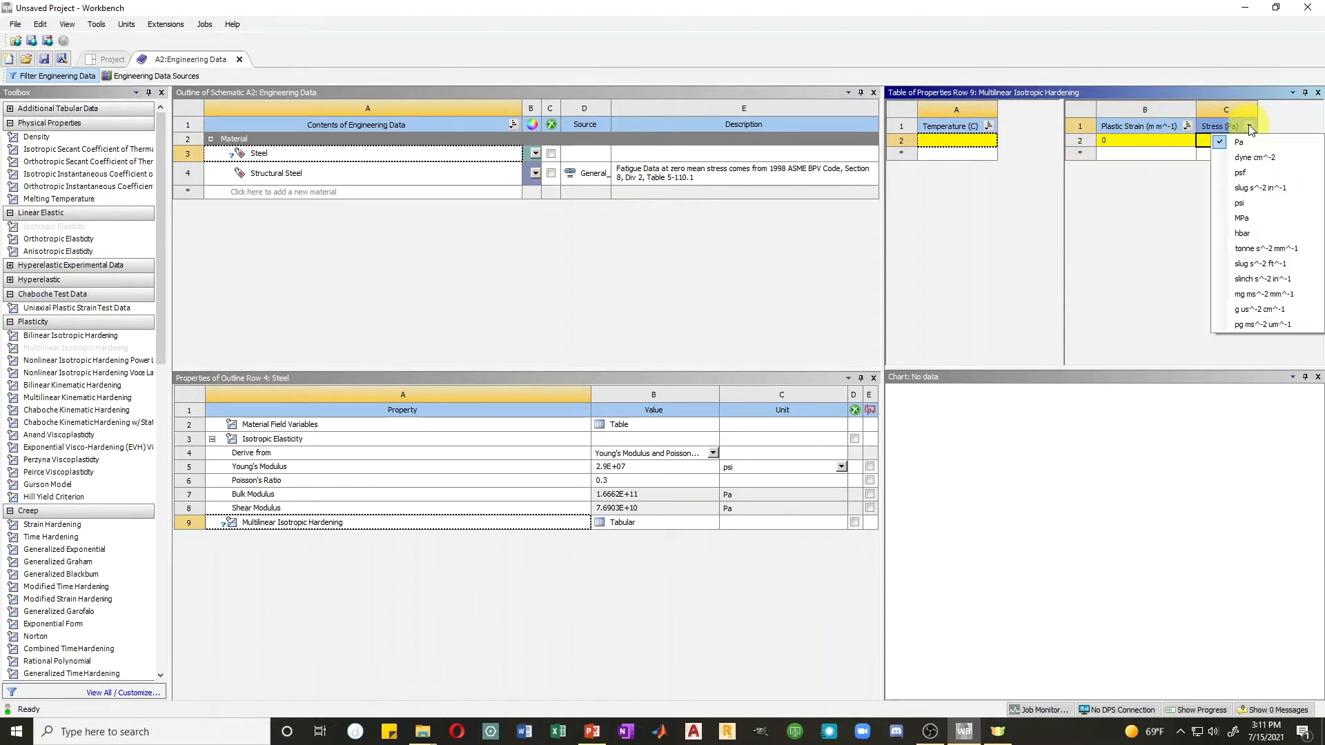
{"action": "left_click", "coordinate": [1240, 203]}
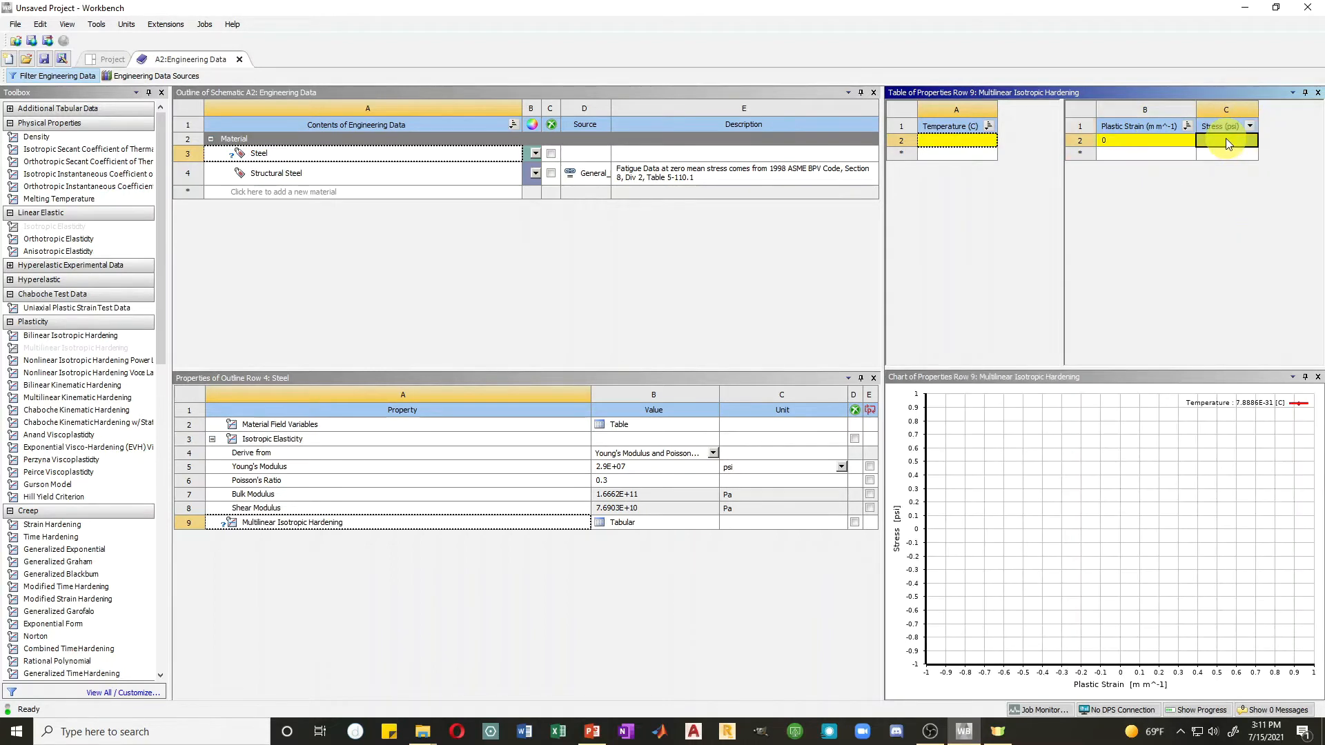
{"action": "type", "text": "36000"}
{"action": "key", "text": "Return"}
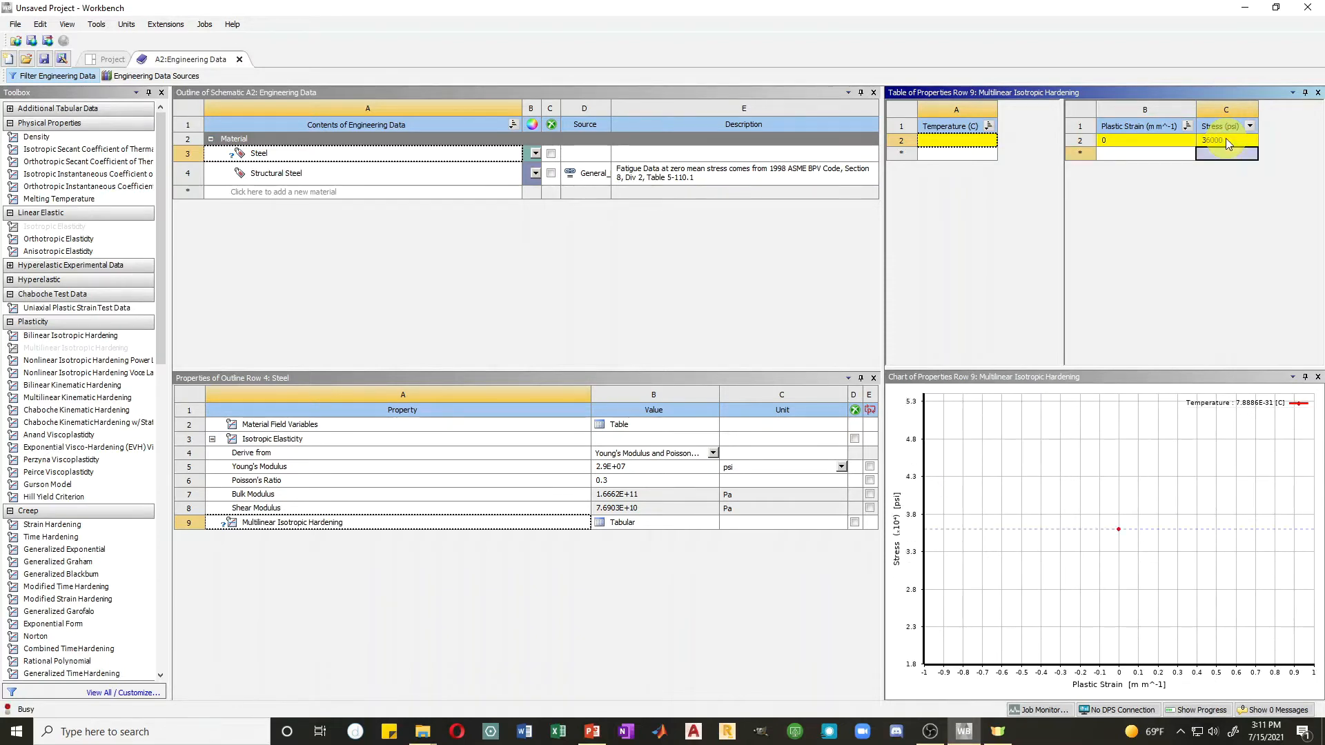
Step: Add a second hardening point with plastic strain 0.05 and stress 36100 psi
{"action": "left_click", "coordinate": [1140, 153]}
{"action": "type", "text": "0.05"}
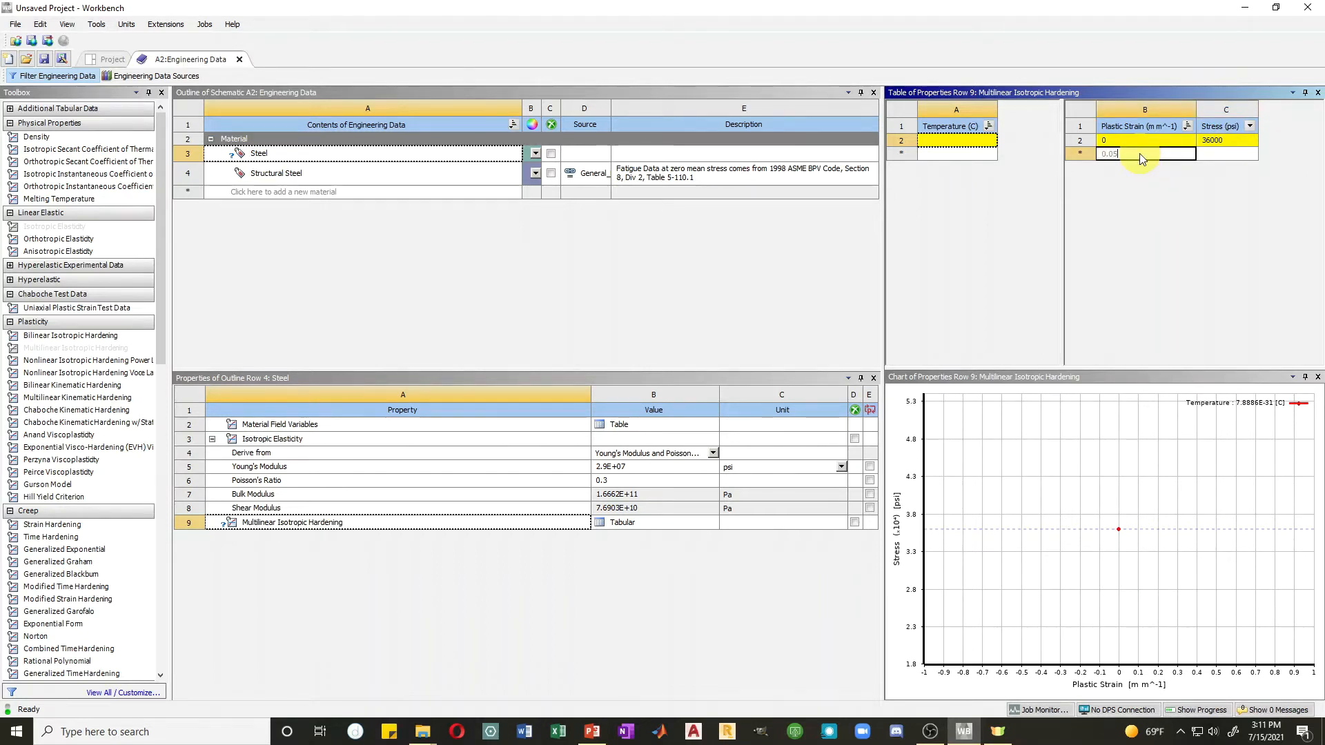
{"action": "key", "text": "Return"}
{"action": "left_click", "coordinate": [1248, 152]}
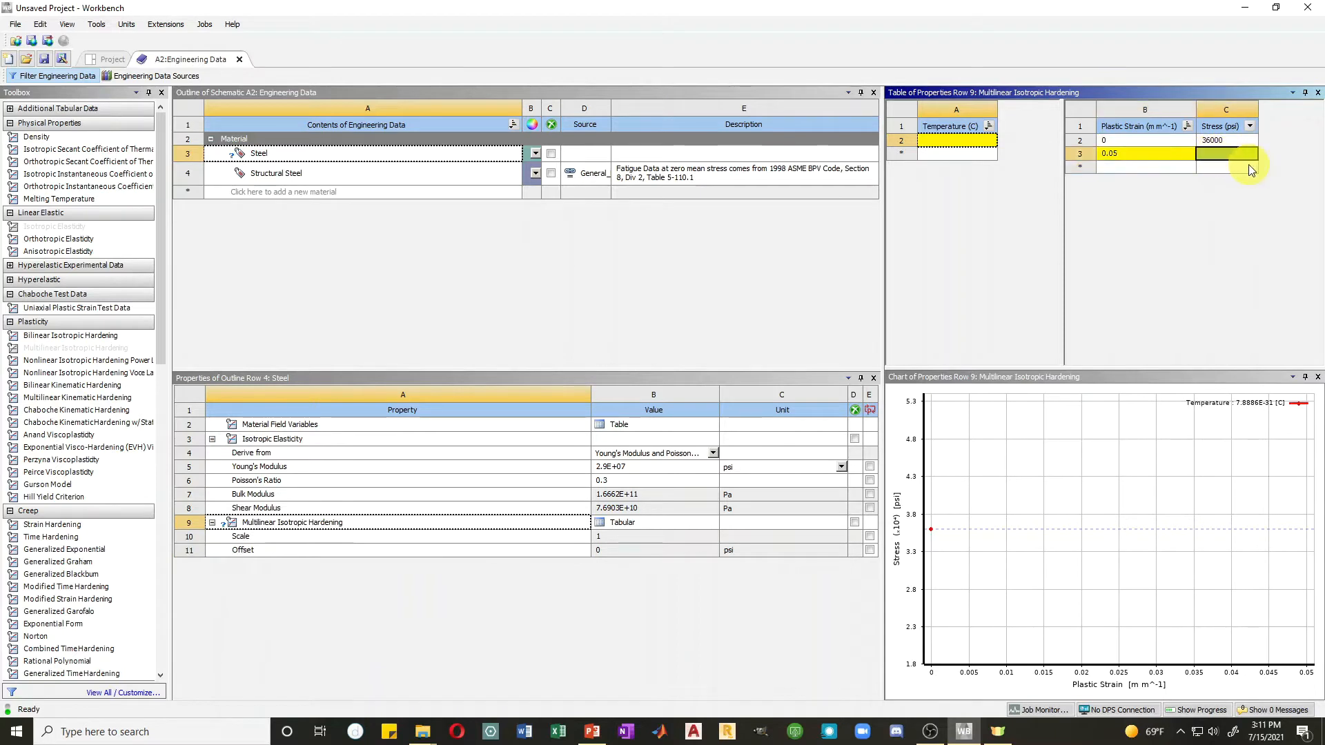
{"action": "type", "text": "36100"}
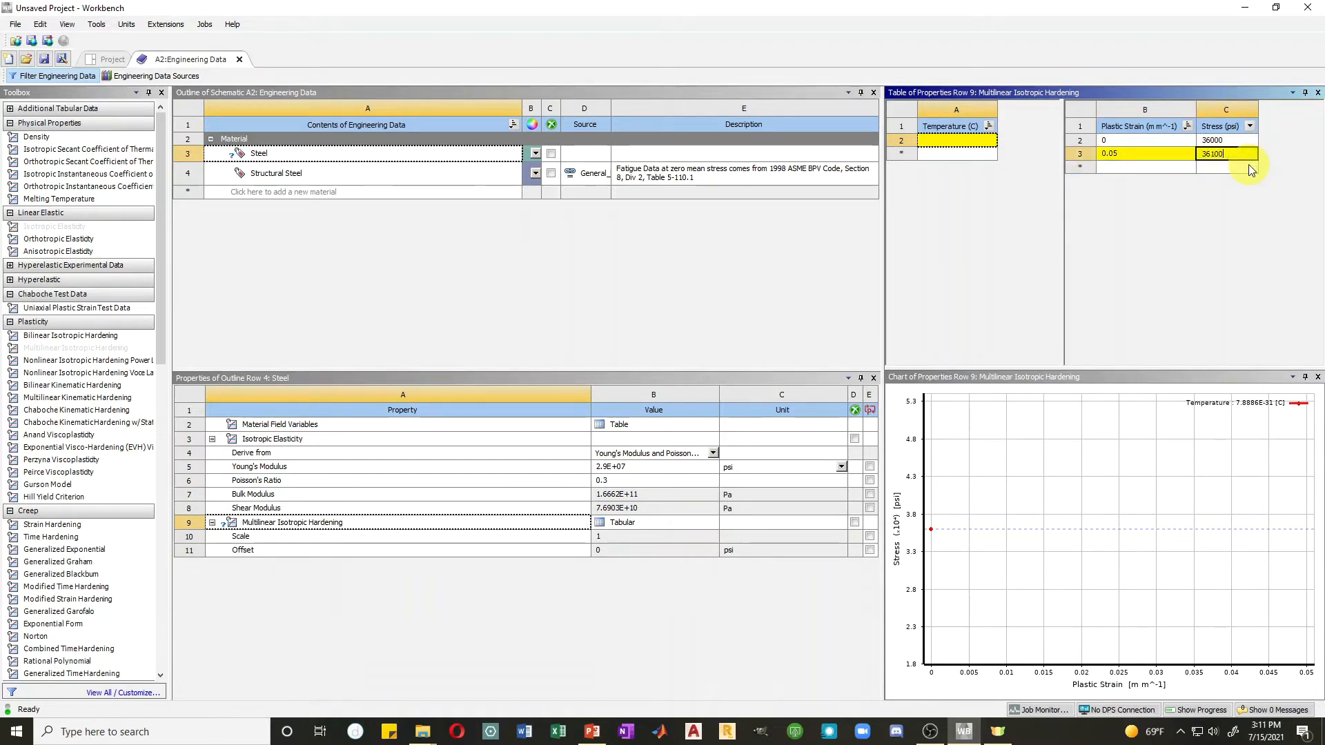
{"action": "key", "text": "Return"}
Step: Add a third hardening point with plastic strain 0.2 and enter its stress
{"action": "double_click", "coordinate": [1154, 168]}
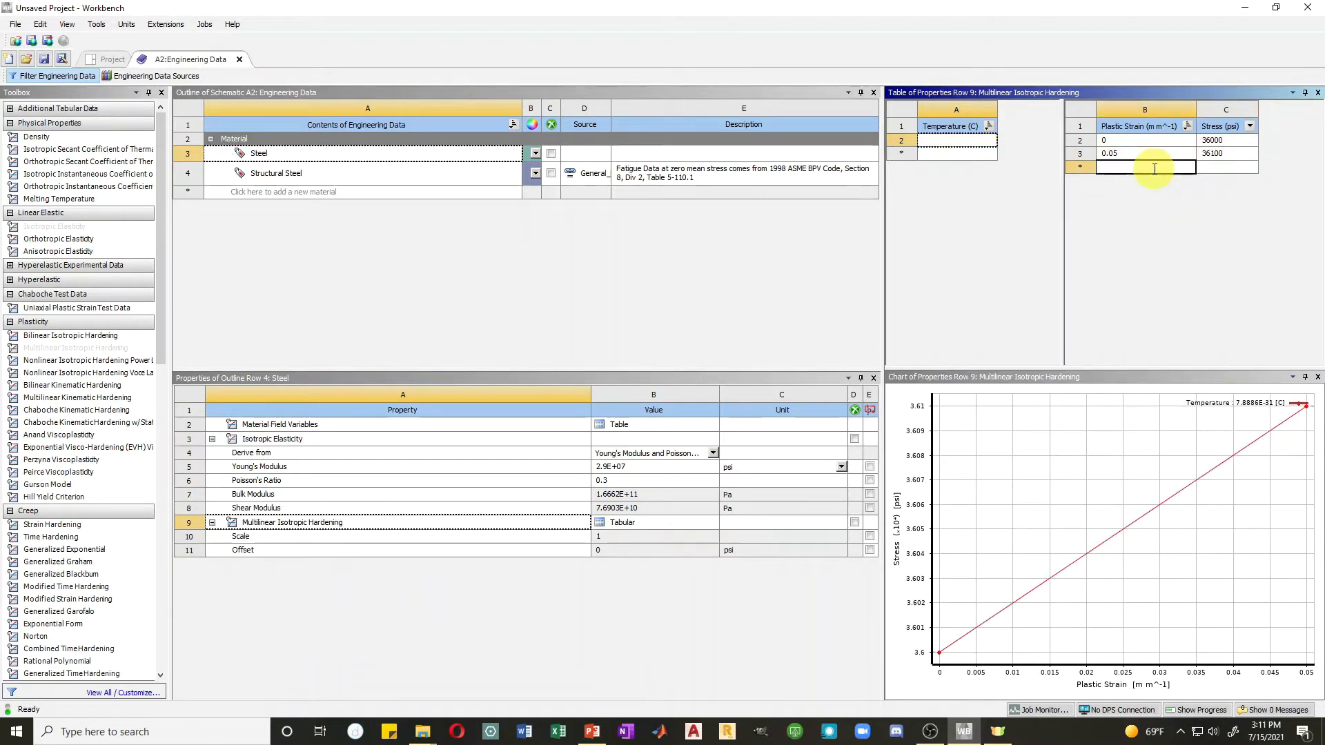
{"action": "key", "text": "Return"}
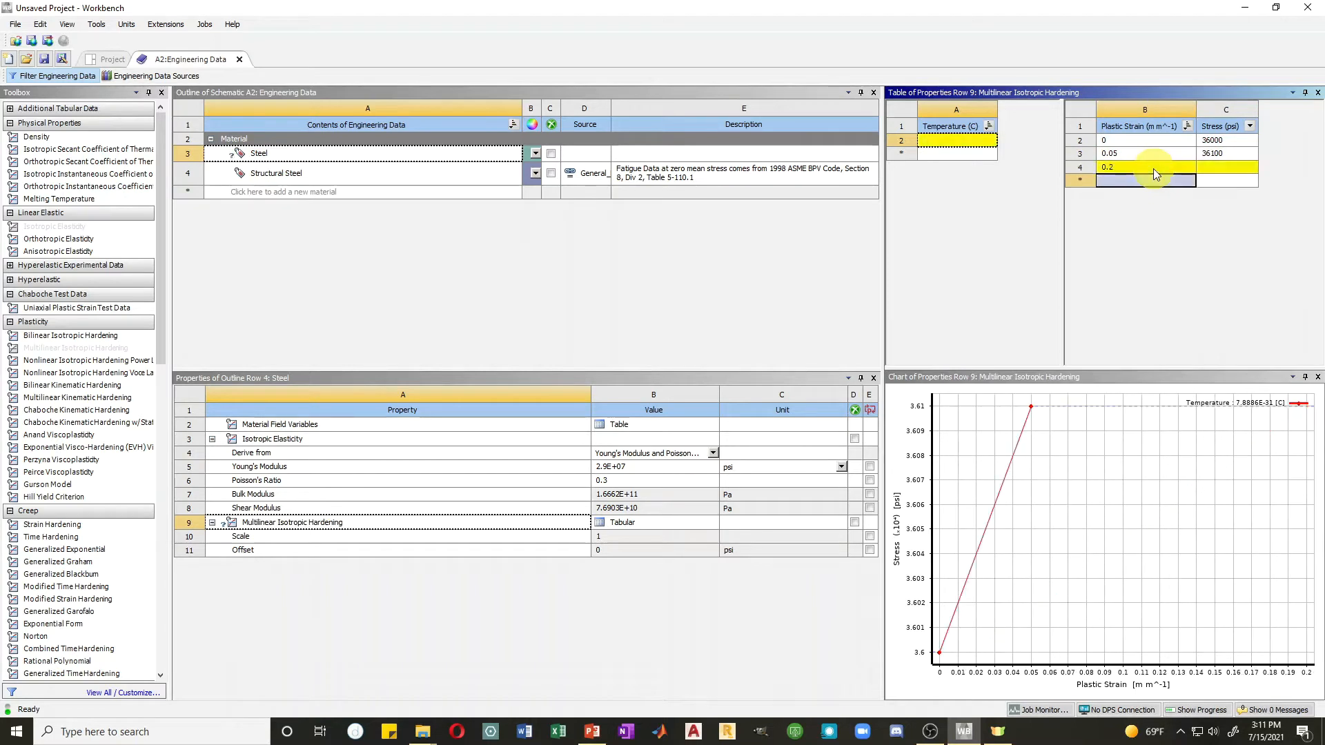
{"action": "left_click", "coordinate": [1223, 171]}
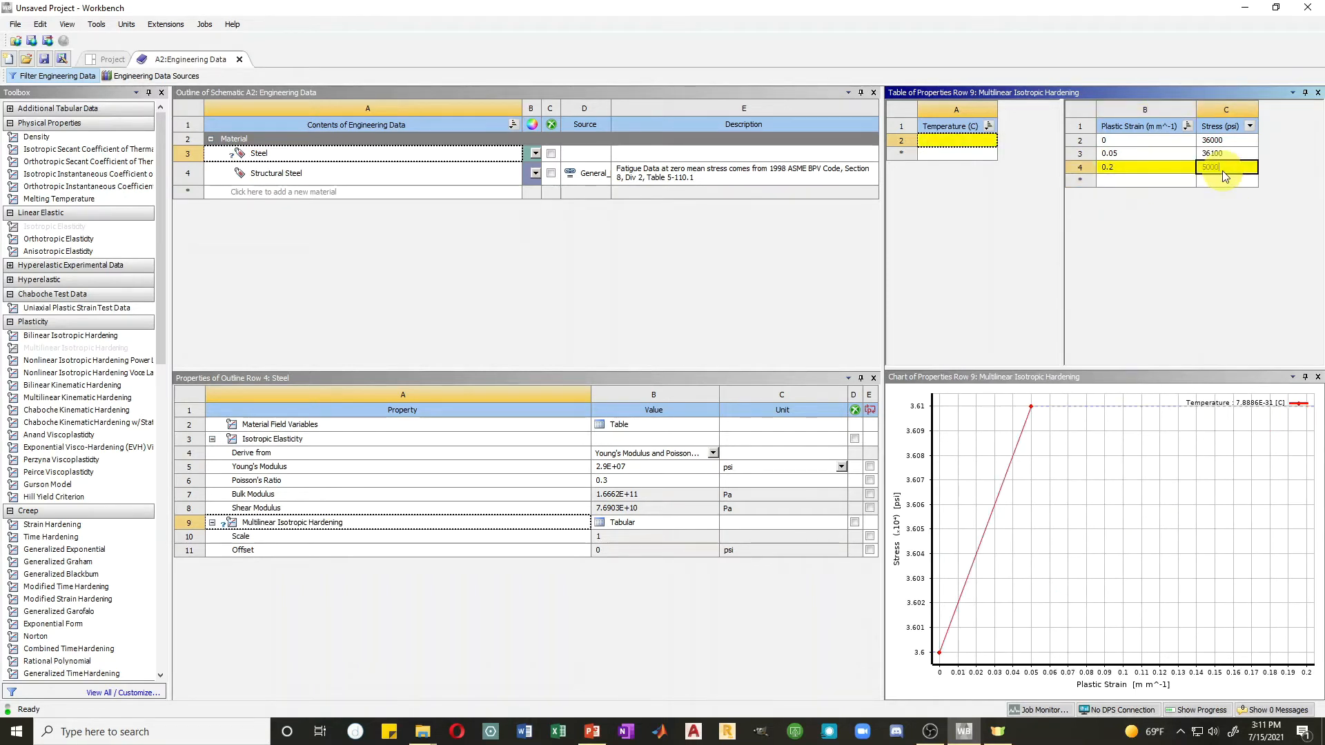
{"action": "key", "text": "Return"}
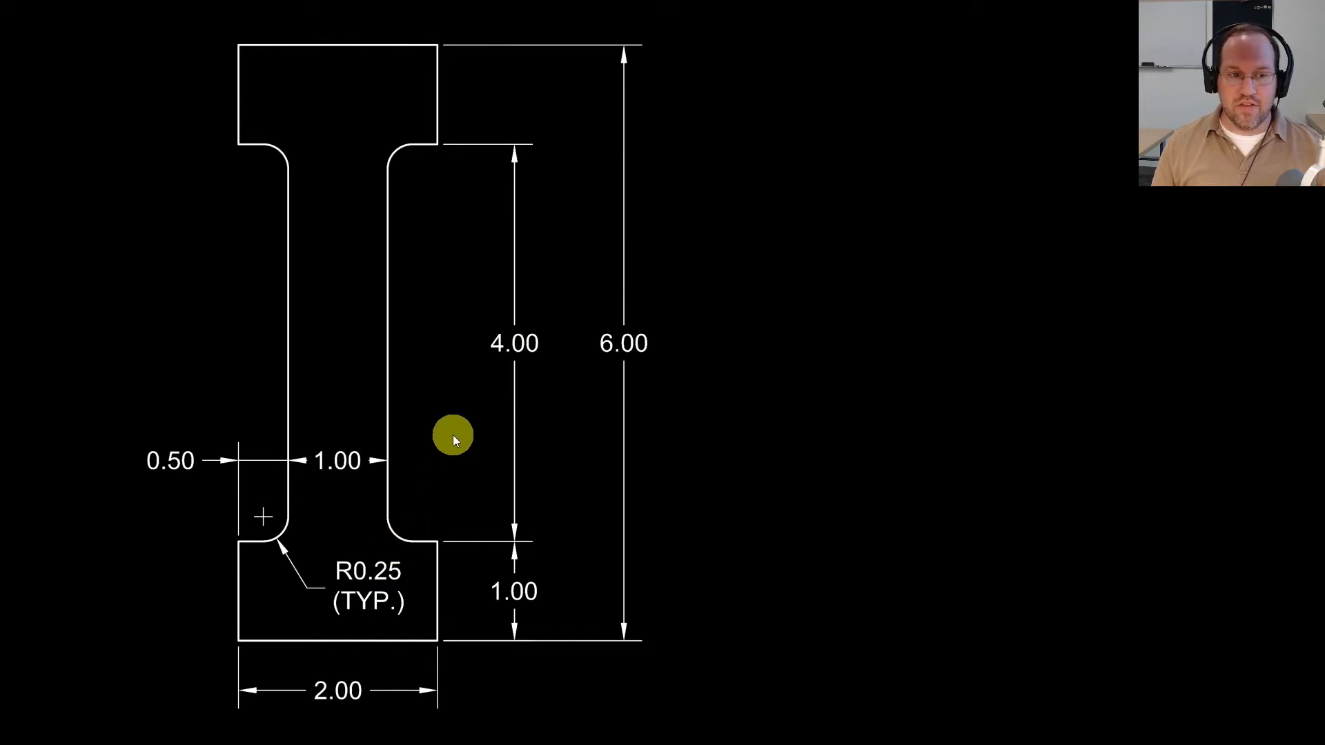
Step: Show the dimensioned quarter-section drawing of the specimen, and switch to SpaceClaim
{"action": "left_click", "coordinate": [447, 393]}
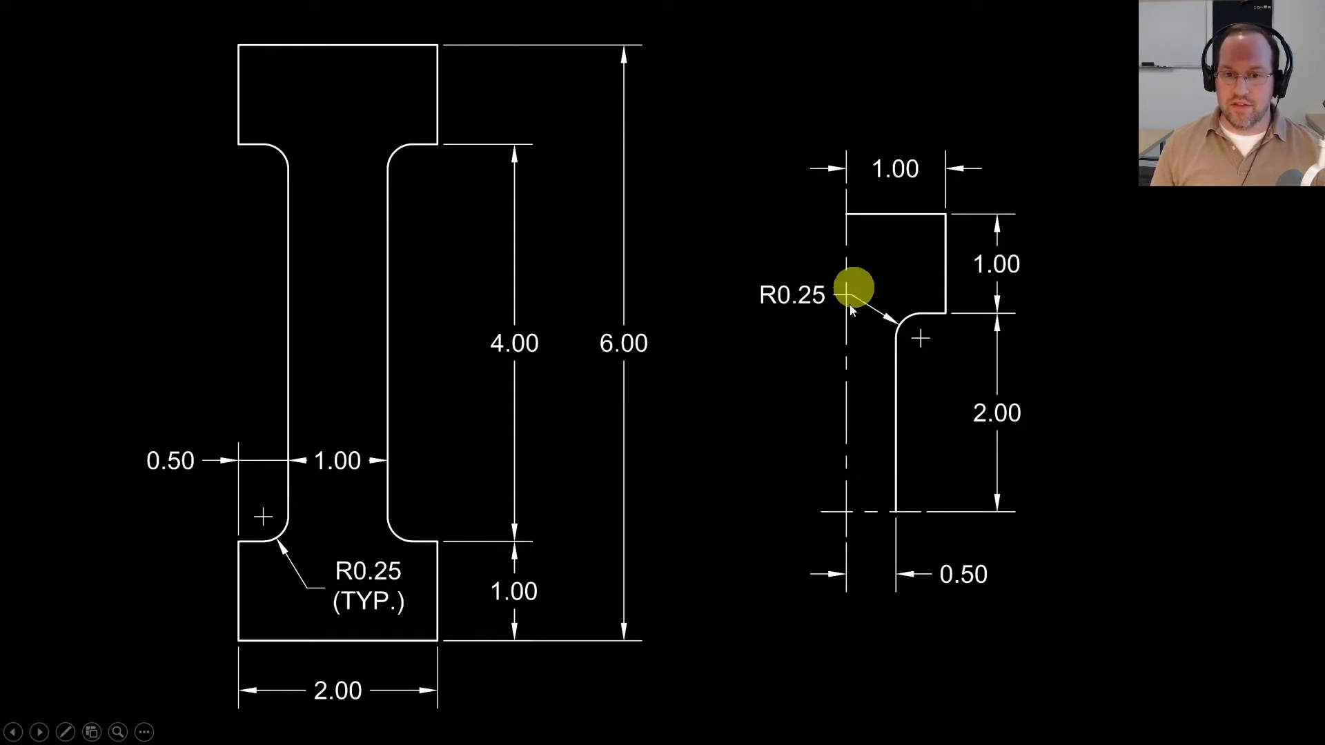
{"action": "key", "text": "alt+Tab"}
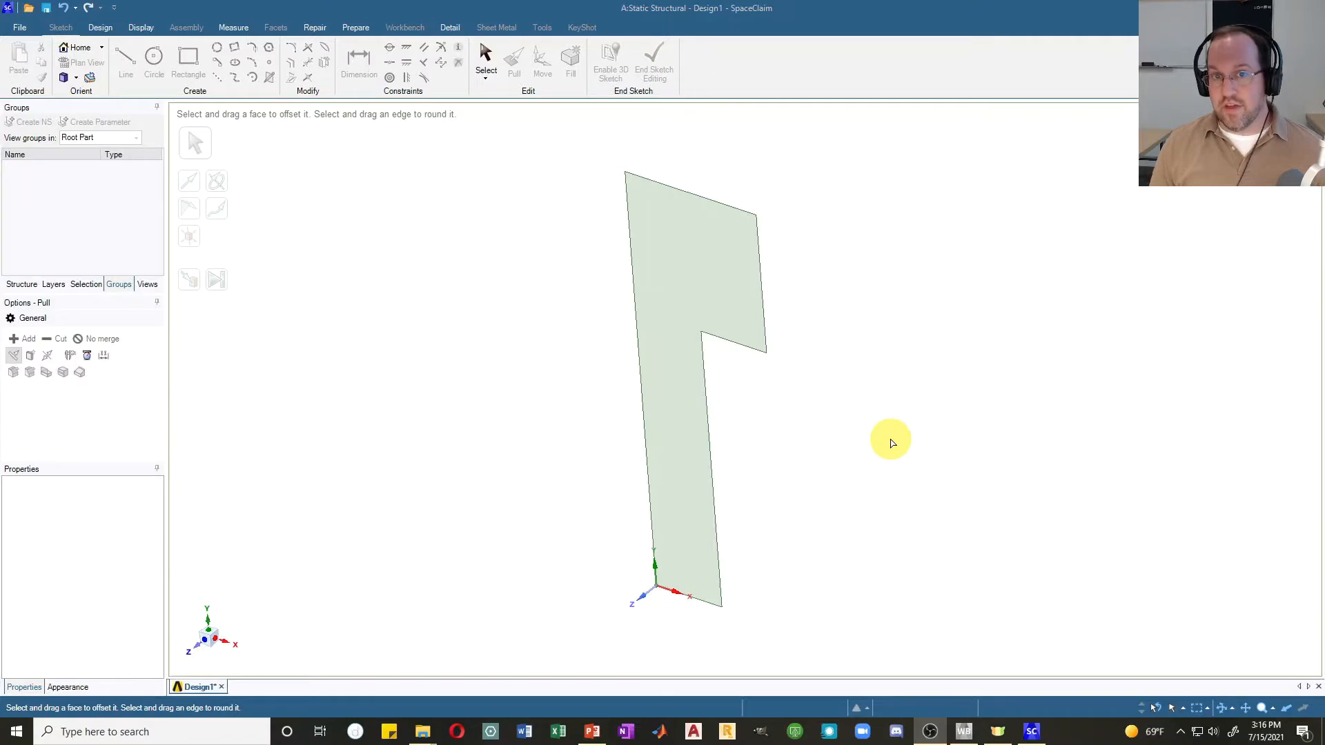
{"action": "left_click", "coordinate": [702, 340]}
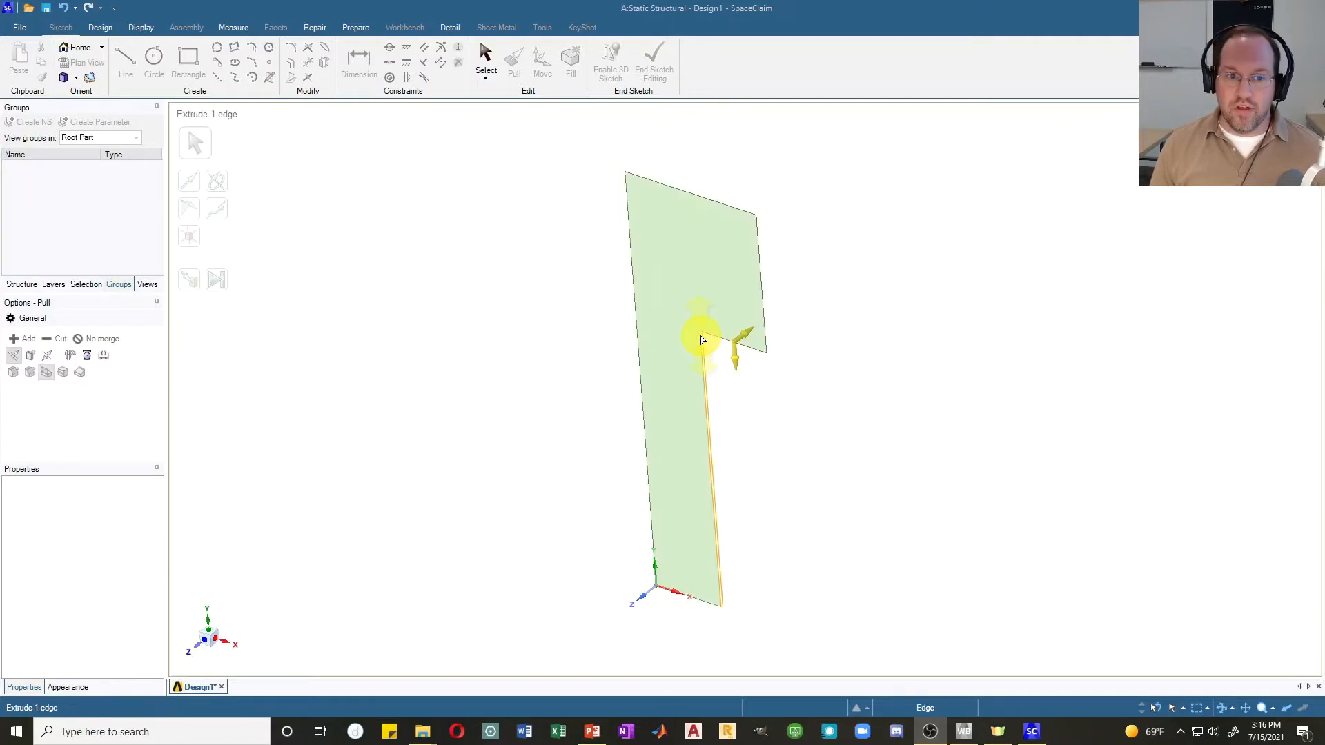
{"action": "left_click", "coordinate": [701, 337]}
{"action": "left_click", "coordinate": [705, 339]}
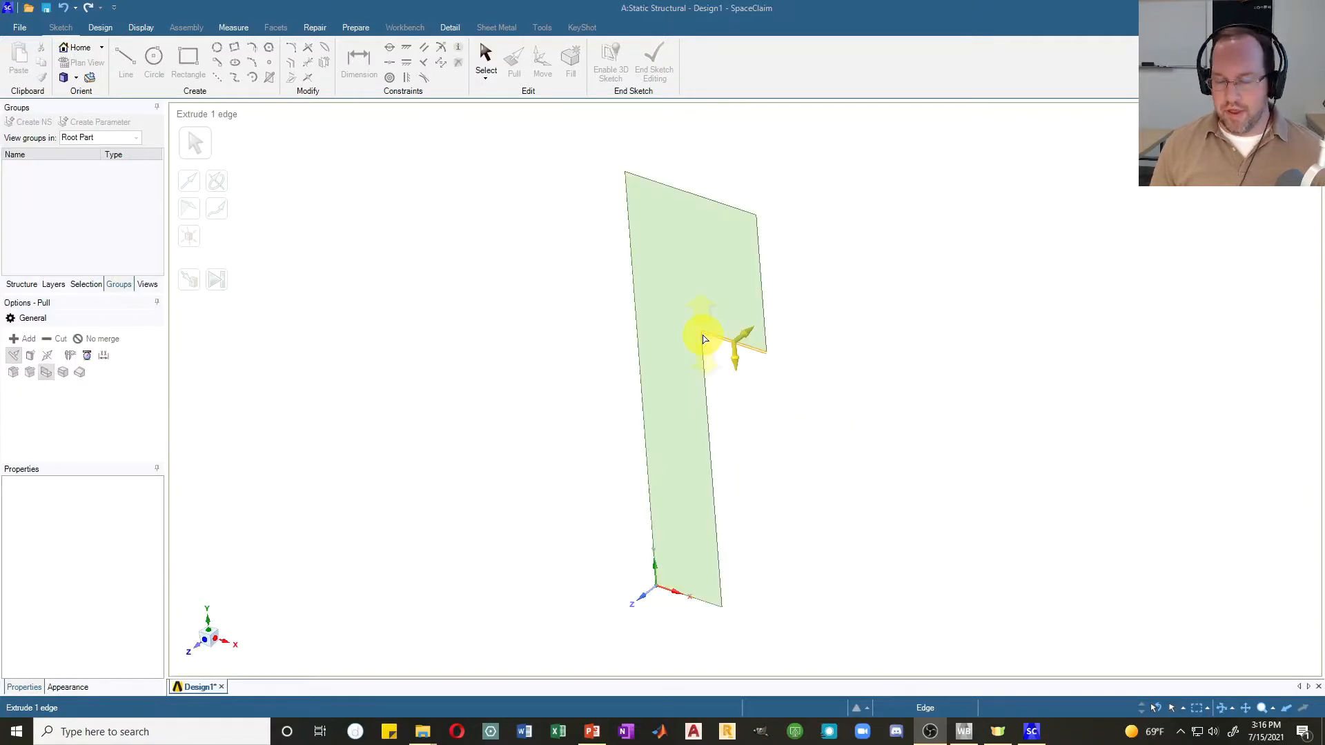
{"action": "left_click", "coordinate": [775, 400]}
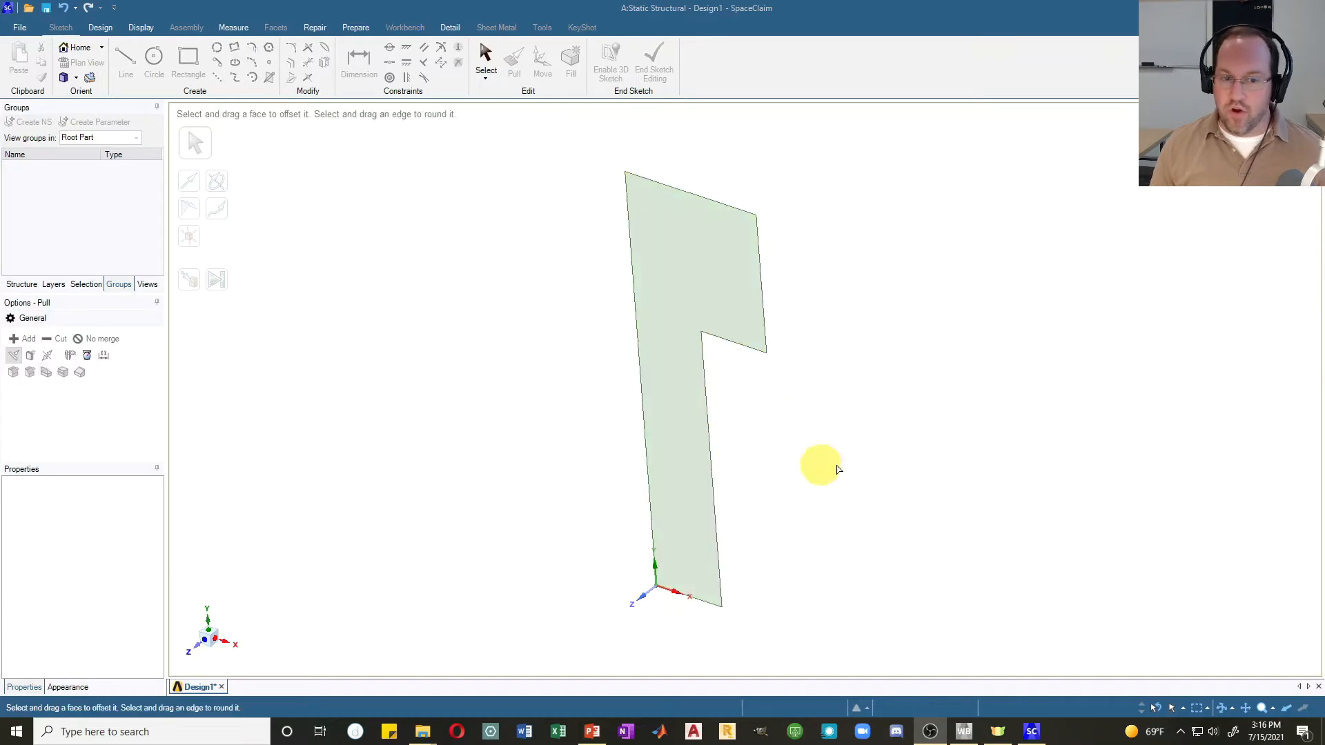
Step: Pull the quarter-specimen face into a solid 0.25 in thick
{"action": "left_click", "coordinate": [733, 302]}
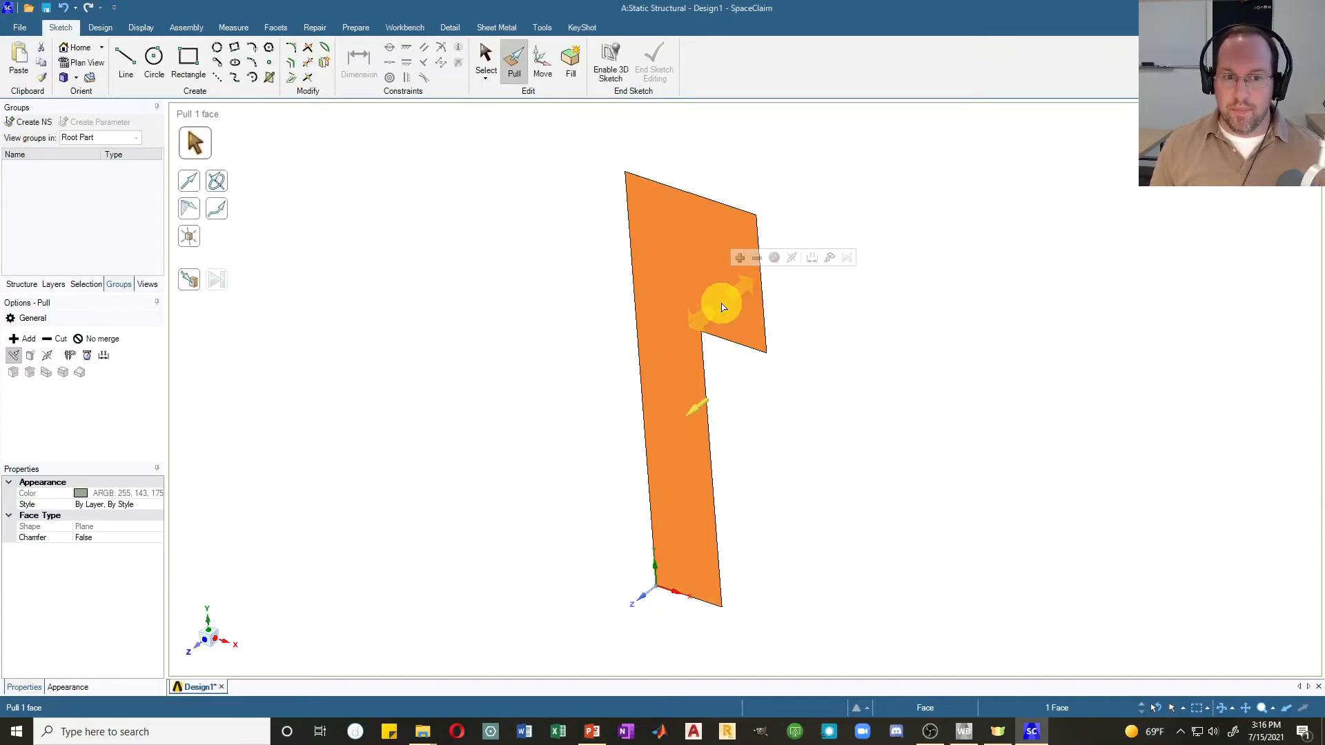
{"action": "left_click_drag", "start_coordinate": [698, 326], "coordinate": [694, 329]}
{"action": "type", "text": "0.25"}
{"action": "key", "text": "Return"}
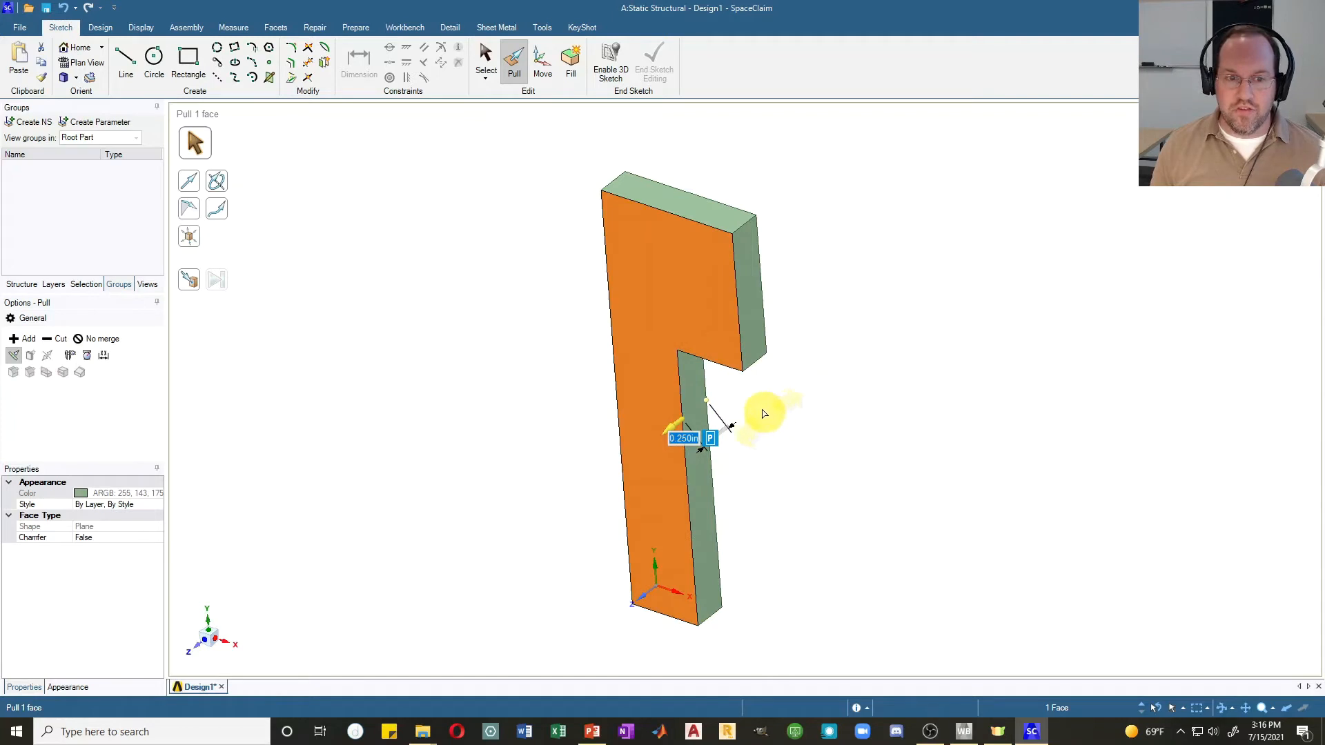
Step: Round the inner corner edge between the wide head and the narrow shank with a 0.25 in radius
{"action": "middle_click_drag", "start_coordinate": [762, 384], "coordinate": [745, 242]}
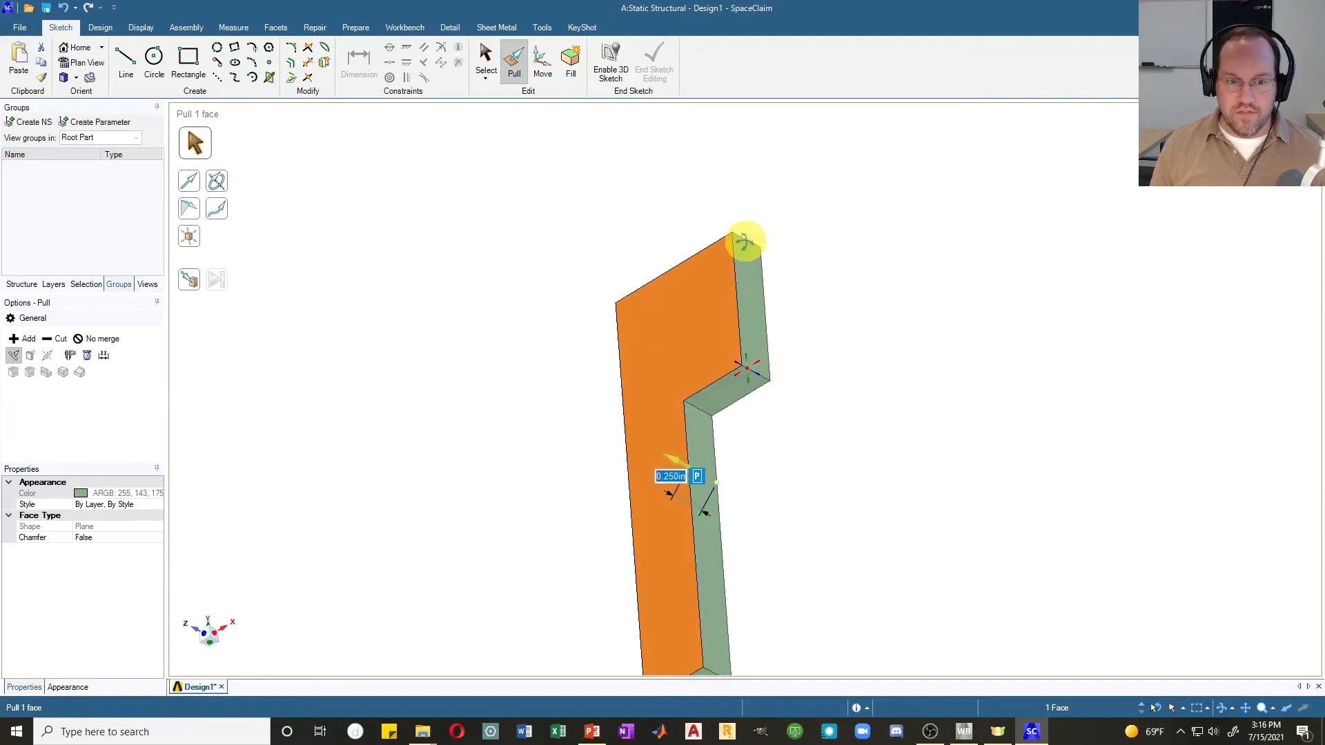
{"action": "left_click", "coordinate": [702, 409]}
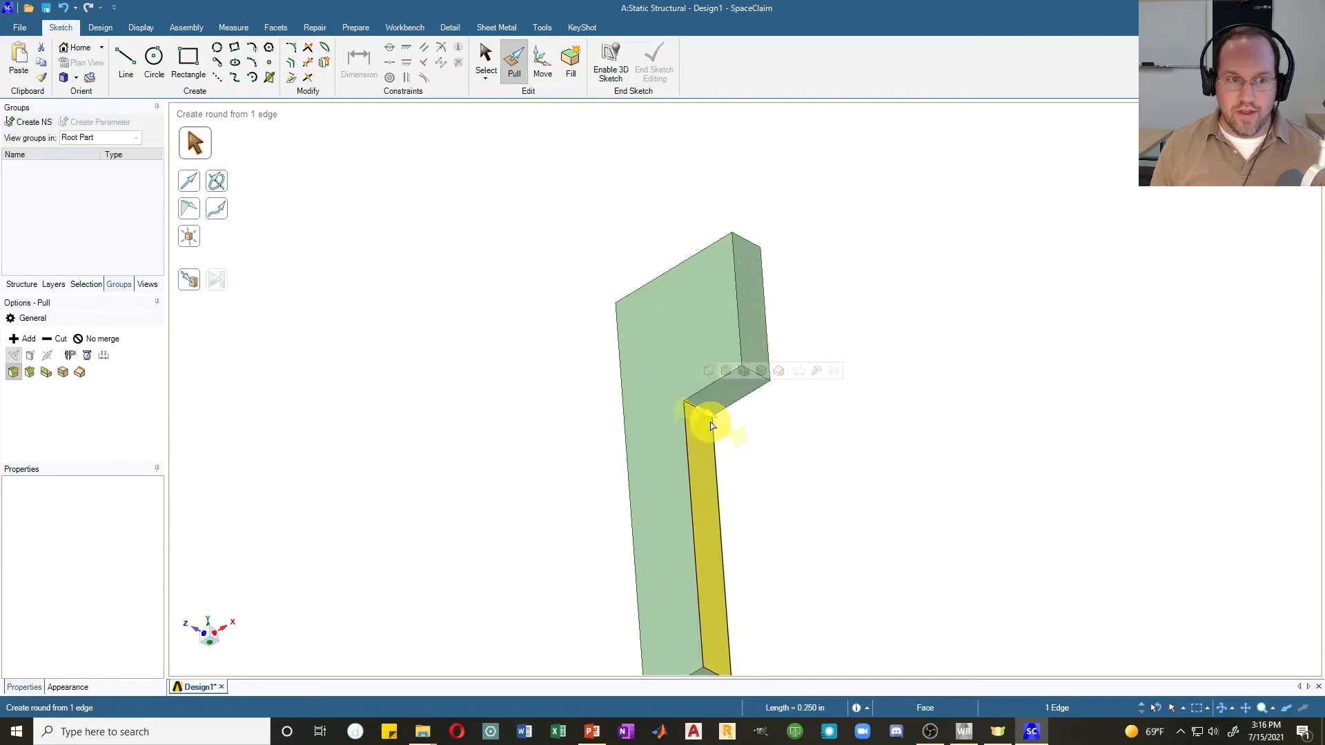
{"action": "left_click_drag", "start_coordinate": [718, 422], "coordinate": [789, 441]}
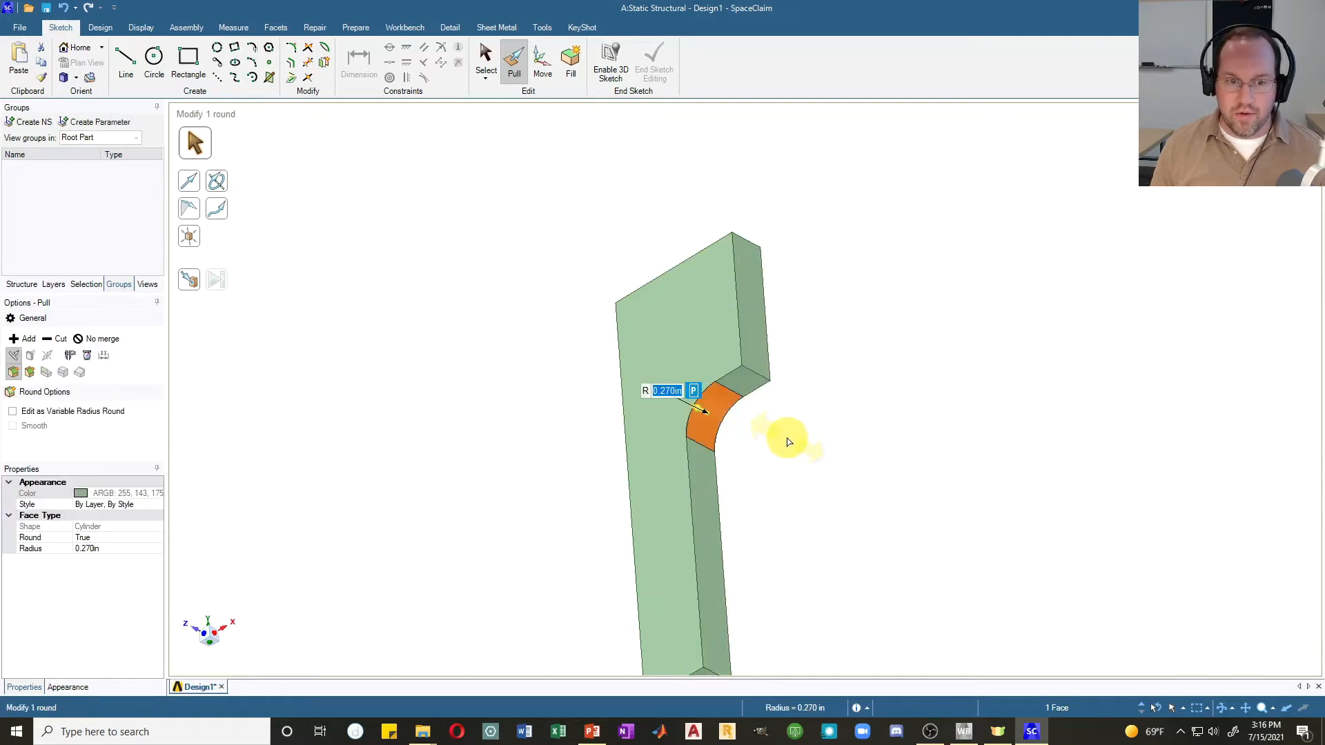
{"action": "type", "text": "0.25"}
{"action": "key", "text": "Return"}
{"action": "key", "text": "Escape"}
{"action": "key", "text": "Escape"}
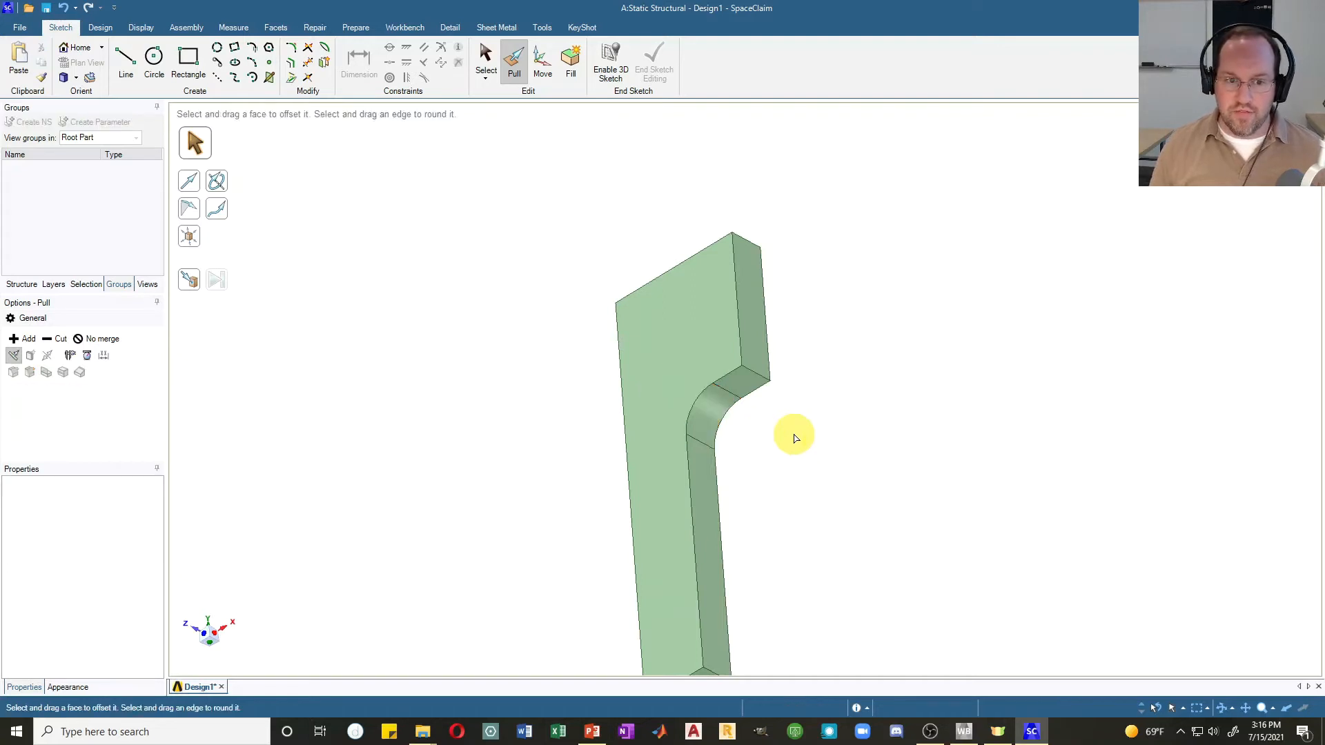
{"action": "mouse_move", "coordinate": [836, 423]}
{"action": "middle_mouse_down"}
{"action": "mouse_move", "coordinate": [816, 522]}
{"action": "mouse_move", "coordinate": [826, 410]}
{"action": "middle_mouse_up"}
{"action": "left_click", "coordinate": [652, 397]}
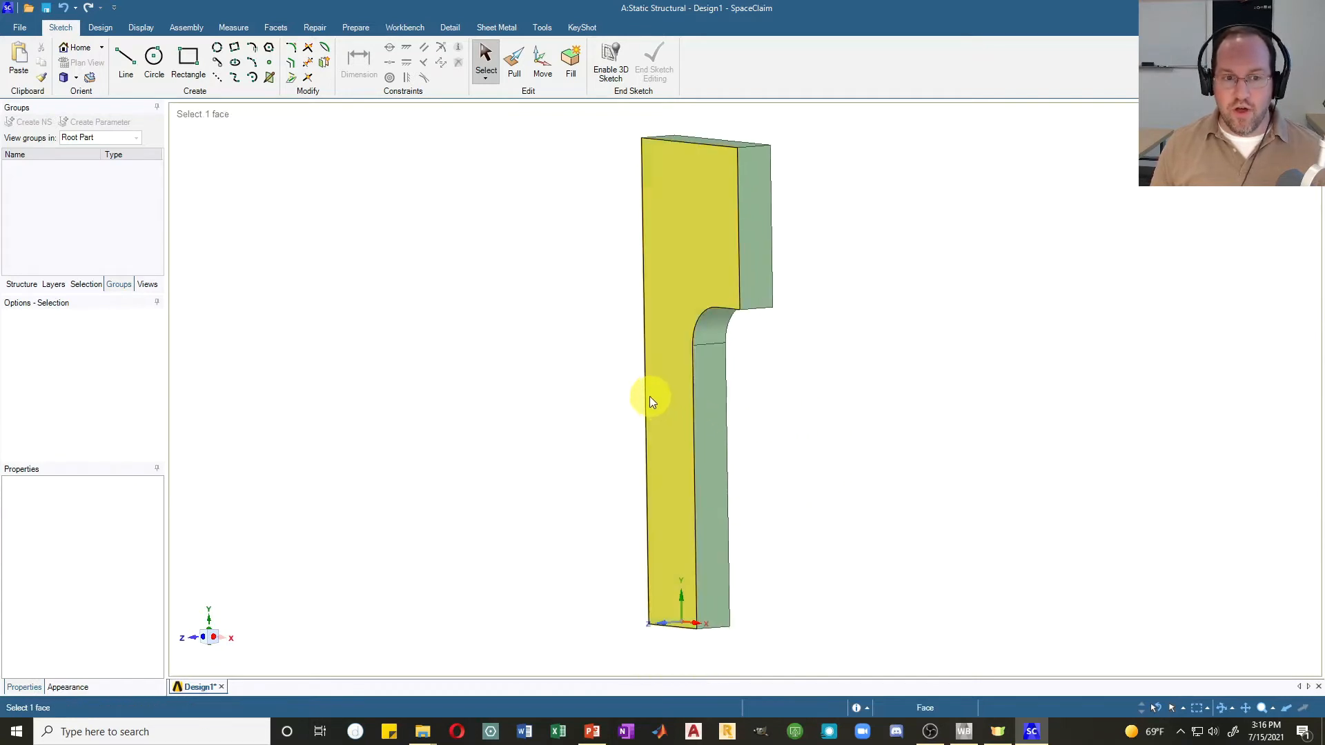
{"action": "left_click", "coordinate": [694, 362]}
{"action": "left_click", "coordinate": [733, 267]}
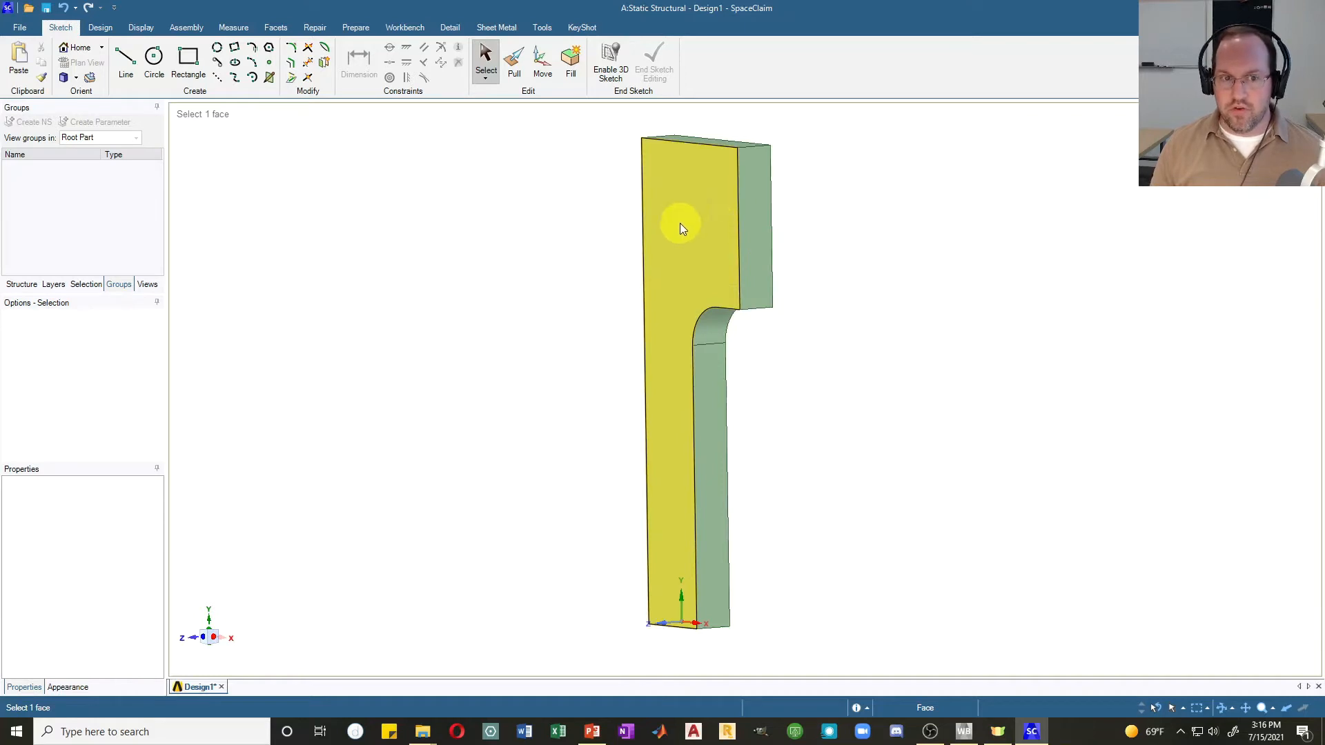
{"action": "left_click", "coordinate": [663, 388]}
{"action": "left_click", "coordinate": [693, 390]}
{"action": "left_click", "coordinate": [649, 377]}
{"action": "left_click", "coordinate": [694, 386]}
{"action": "left_click", "coordinate": [686, 383]}
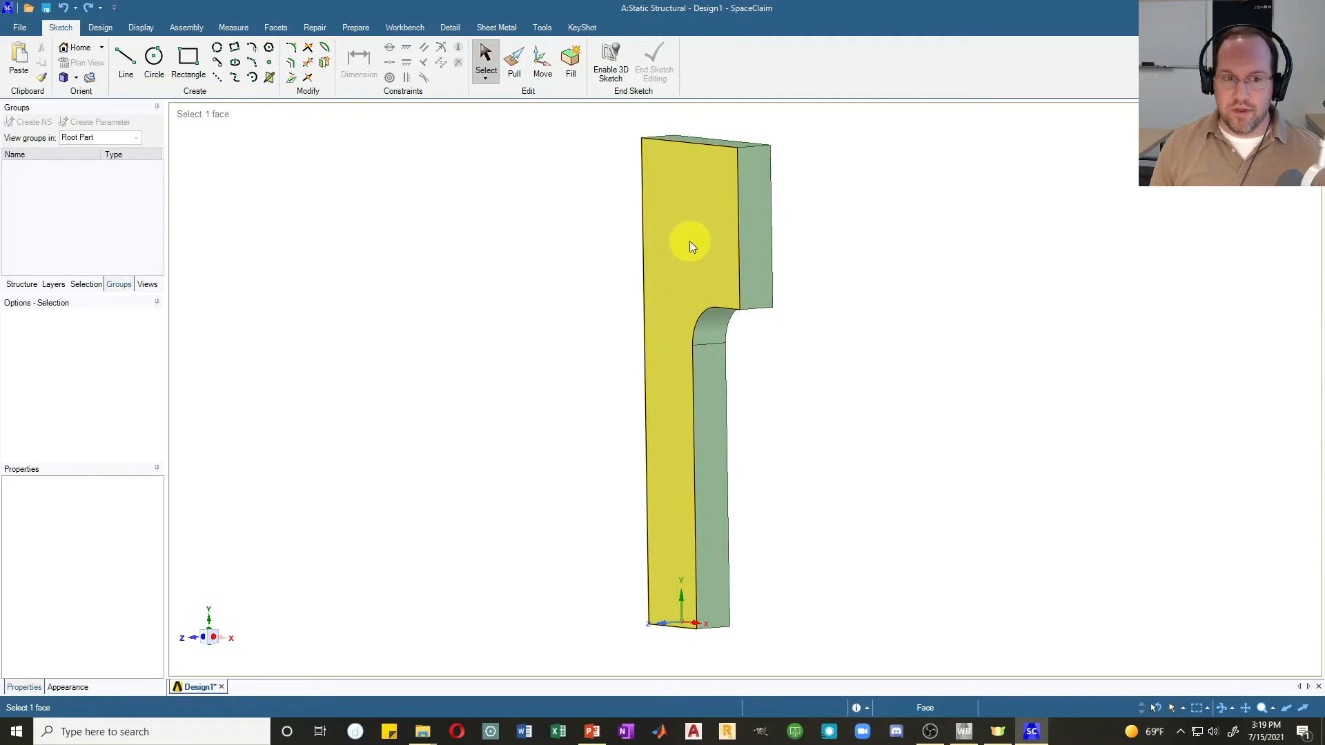
Step: Split the specimen's front face with a line straight across the narrow shank, just below the fillet
{"action": "left_click", "coordinate": [528, 207]}
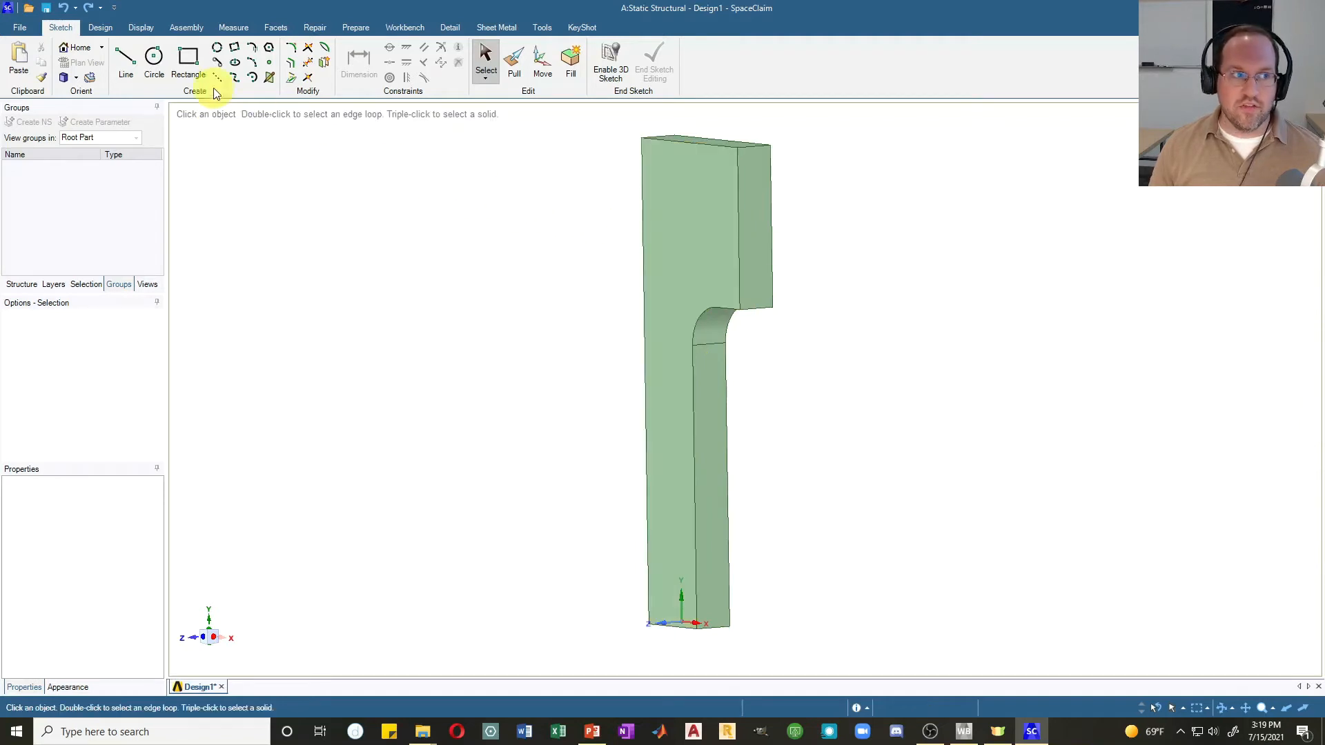
{"action": "left_click", "coordinate": [98, 28]}
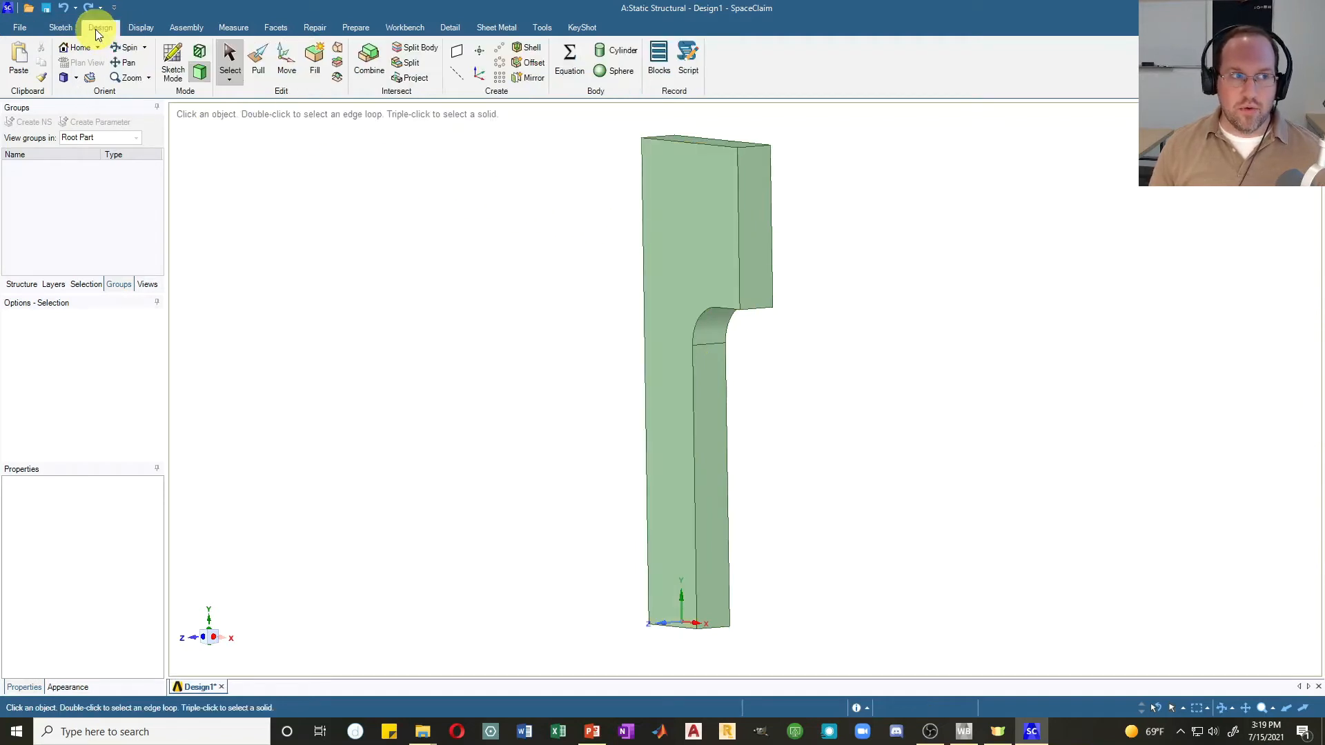
{"action": "left_click", "coordinate": [411, 63]}
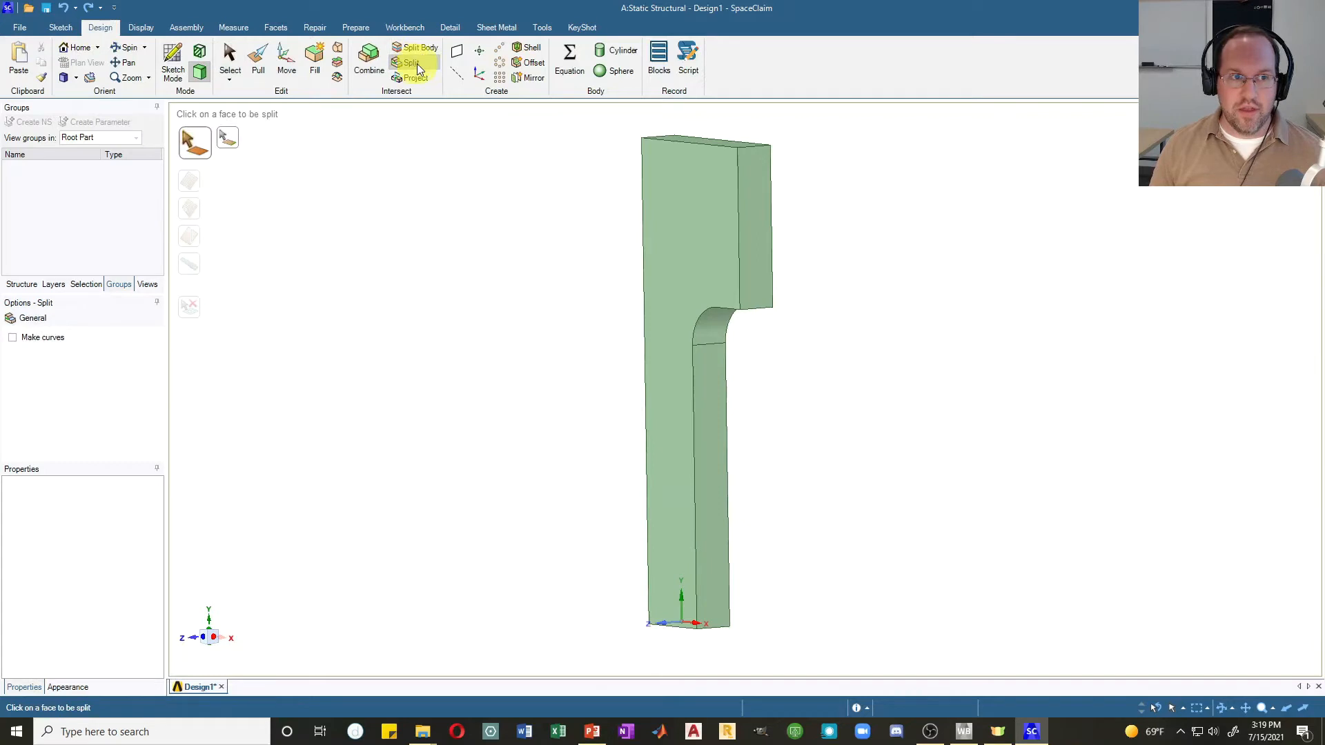
{"action": "left_click", "coordinate": [661, 345]}
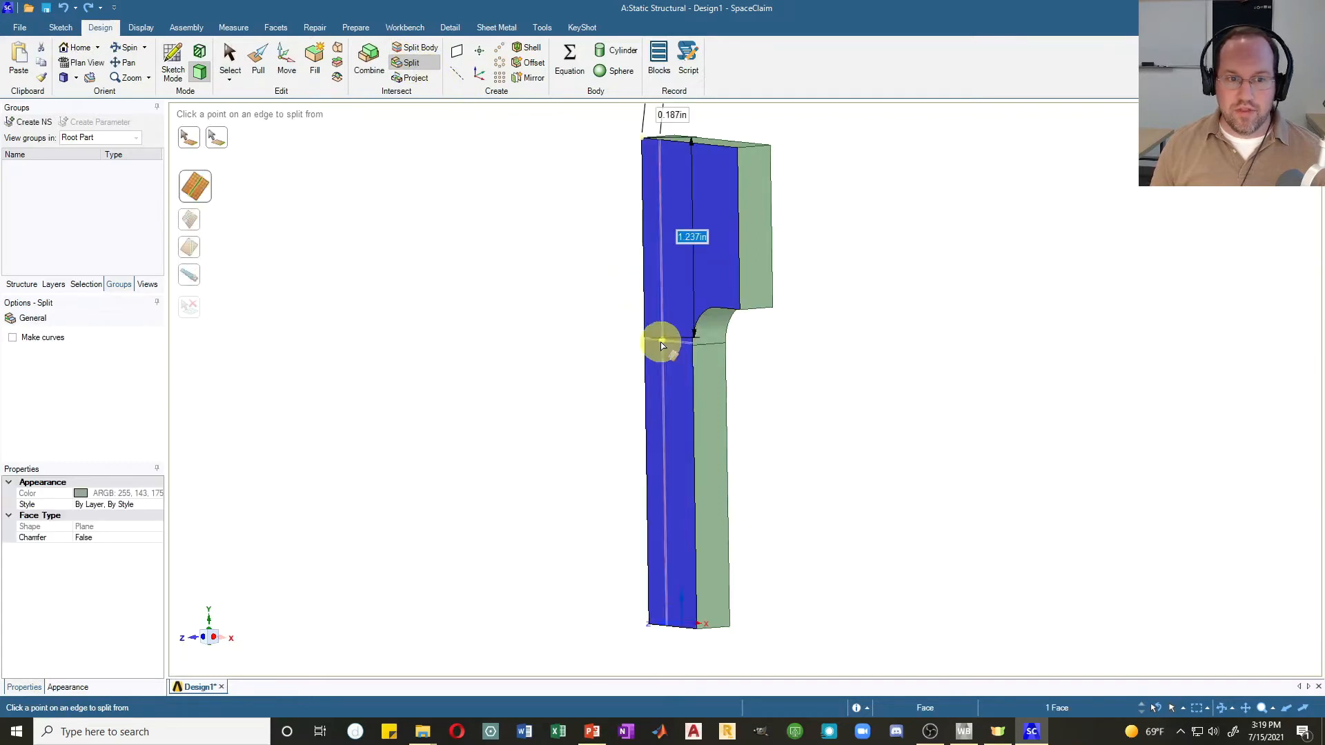
{"action": "left_click", "coordinate": [642, 383]}
Step: Split the back face across the shank just below the fillet, and split the shank's narrow outer side face at the same height
{"action": "middle_click_drag", "start_coordinate": [763, 402], "coordinate": [568, 420]}
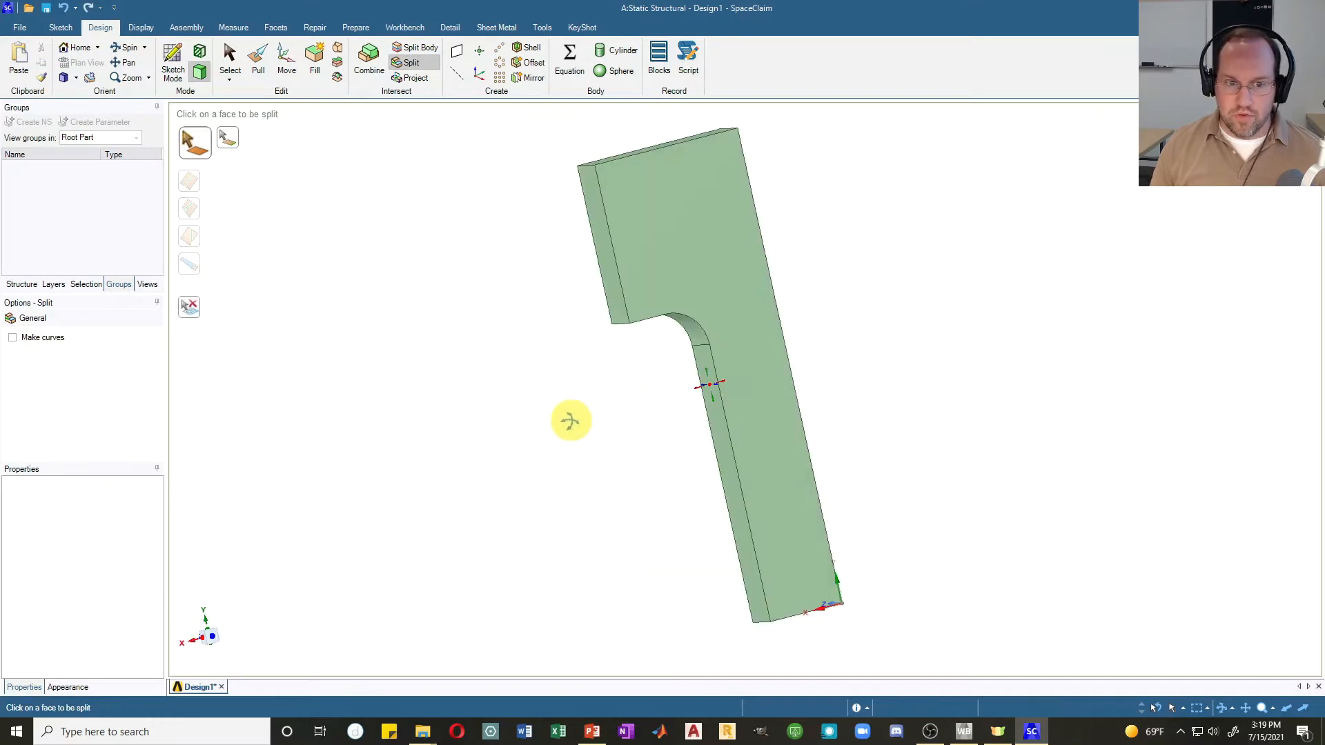
{"action": "left_click", "coordinate": [779, 383]}
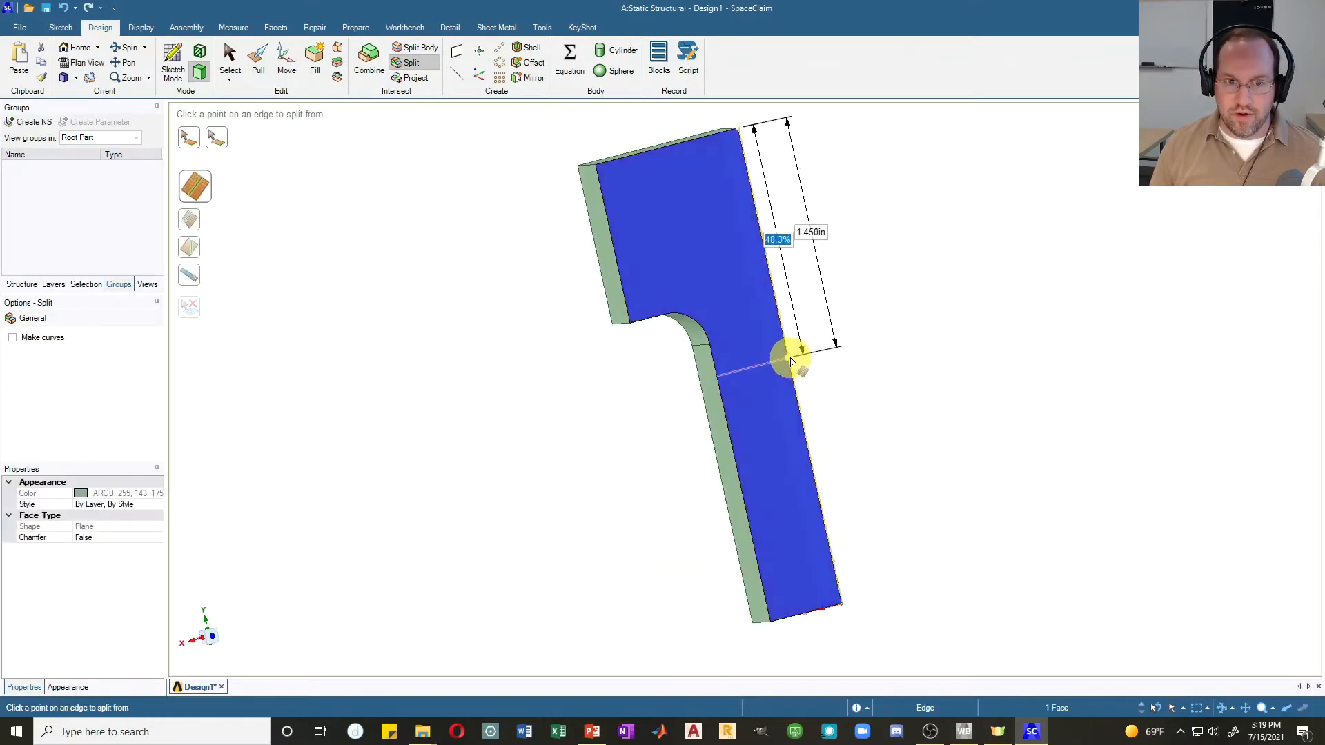
{"action": "left_click", "coordinate": [791, 361]}
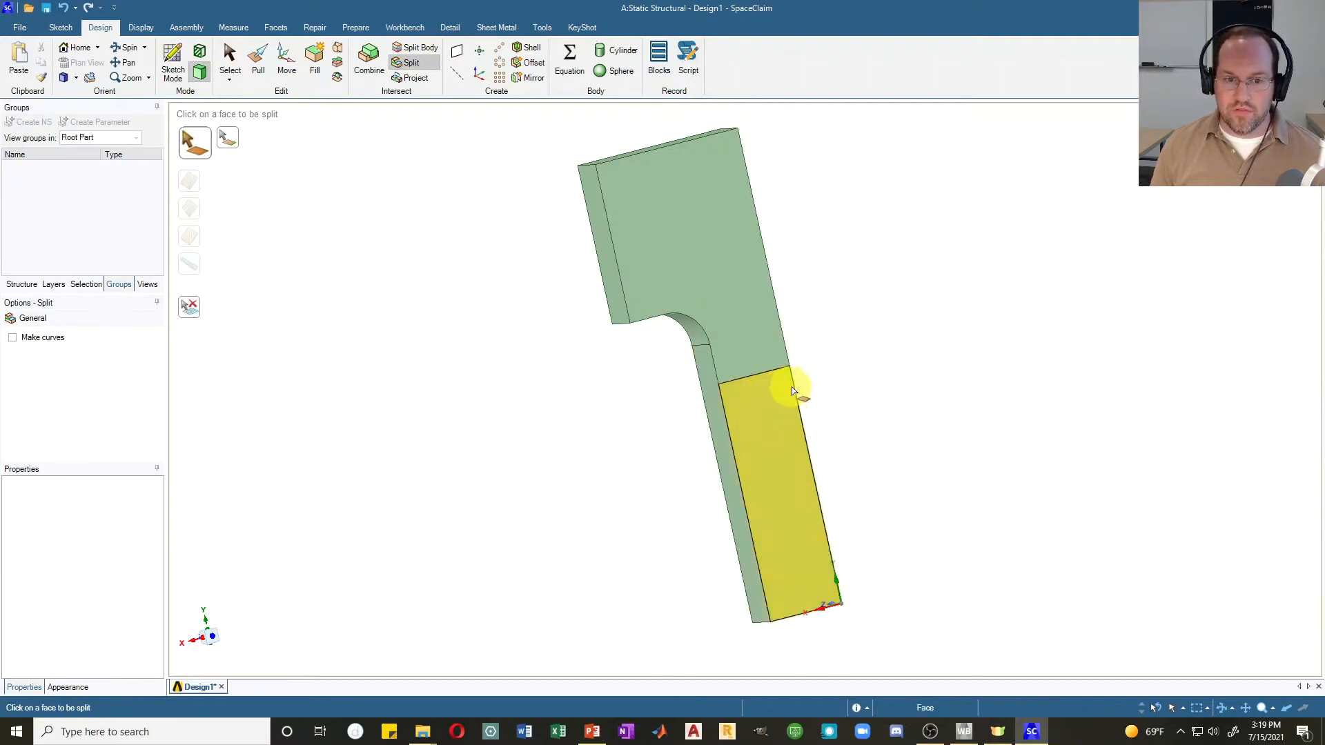
{"action": "left_click", "coordinate": [718, 431]}
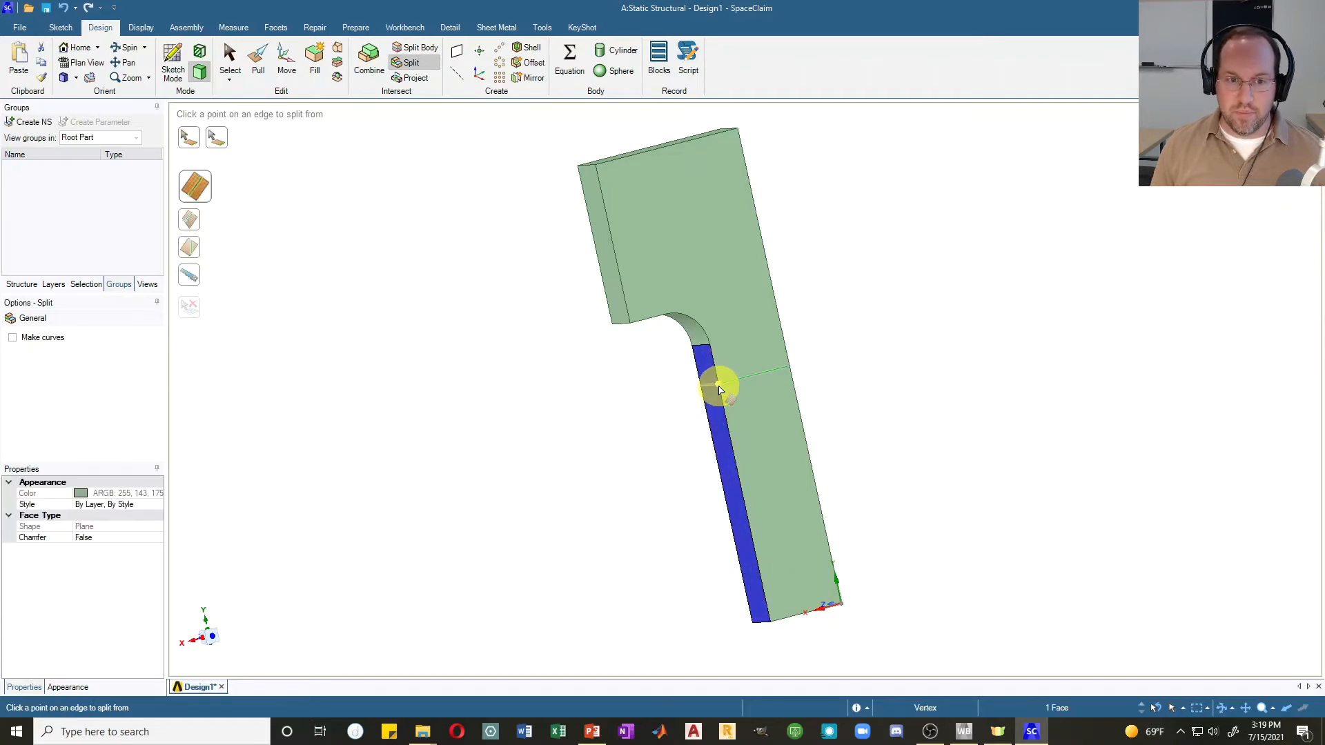
{"action": "left_click", "coordinate": [719, 390]}
Step: Split the long straight side face opposite the fillet, starting from the endpoint of the existing split line
{"action": "middle_click_drag", "start_coordinate": [917, 384], "coordinate": [674, 417]}
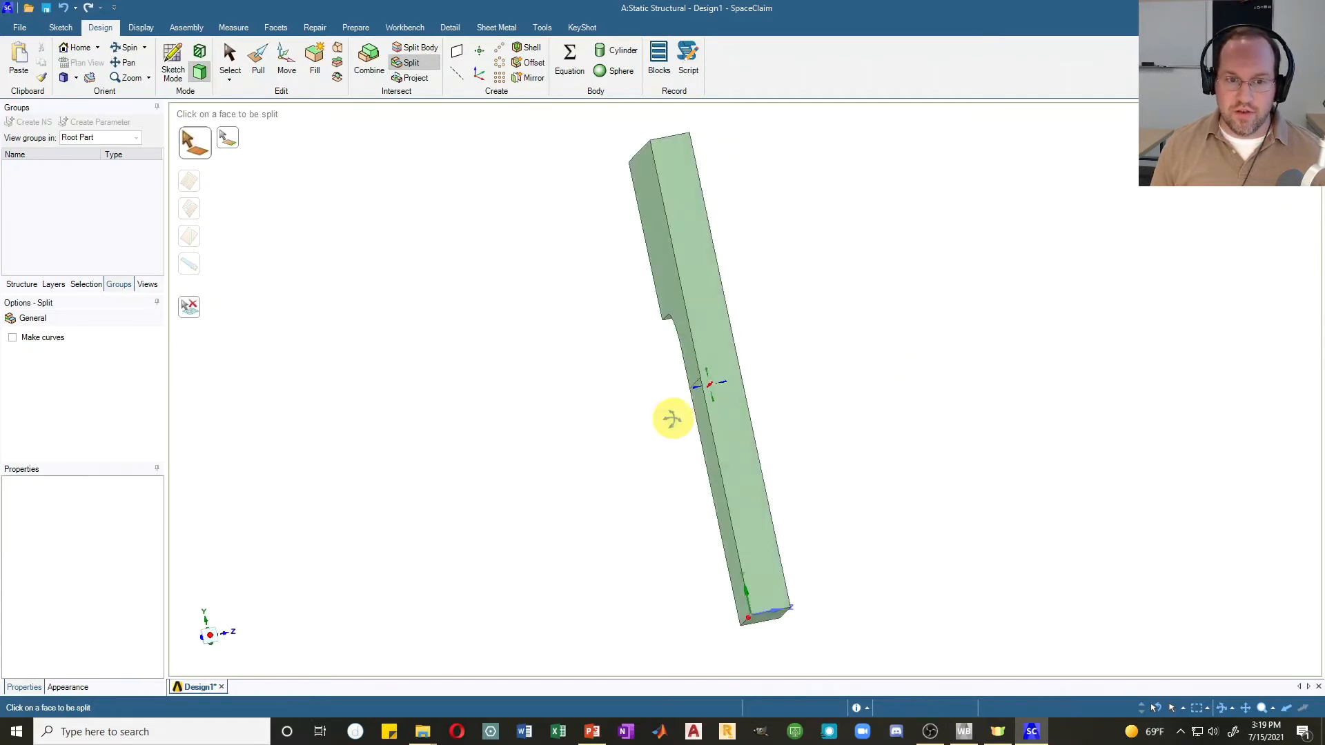
{"action": "left_click", "coordinate": [735, 414]}
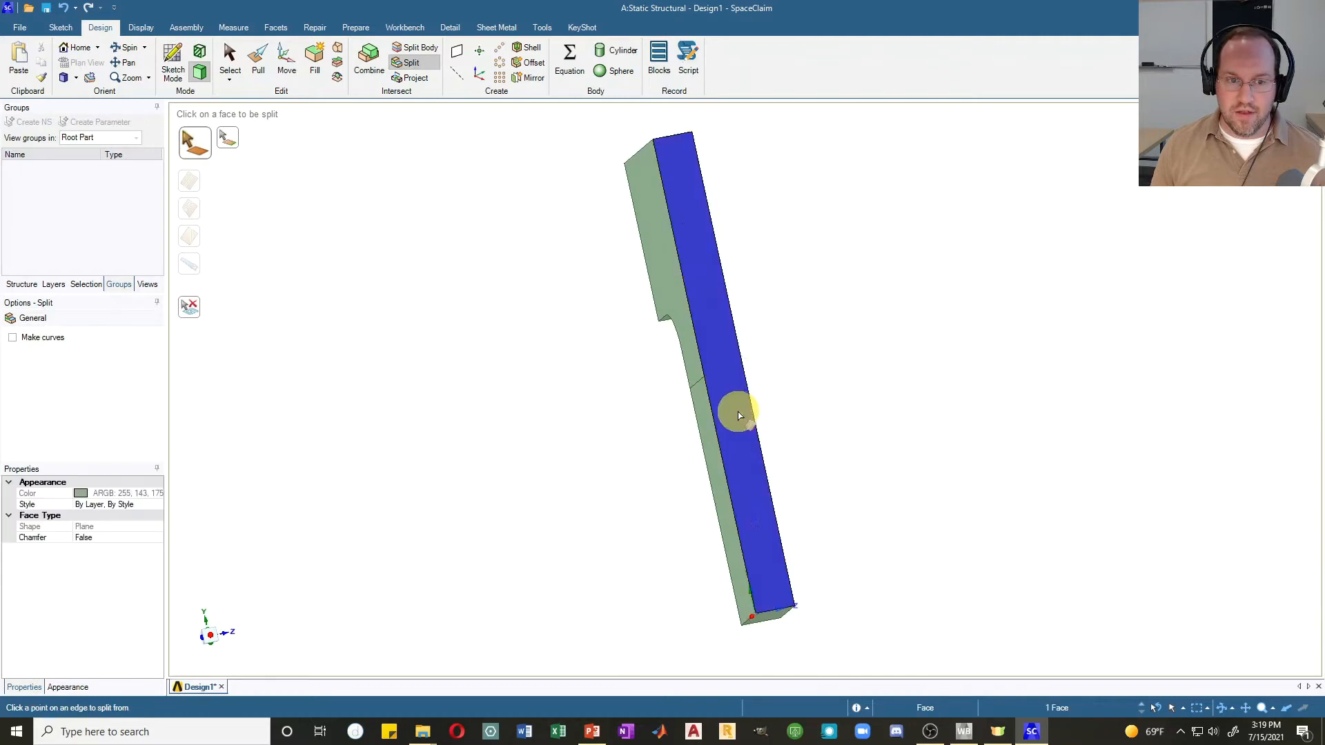
{"action": "left_click", "coordinate": [705, 378]}
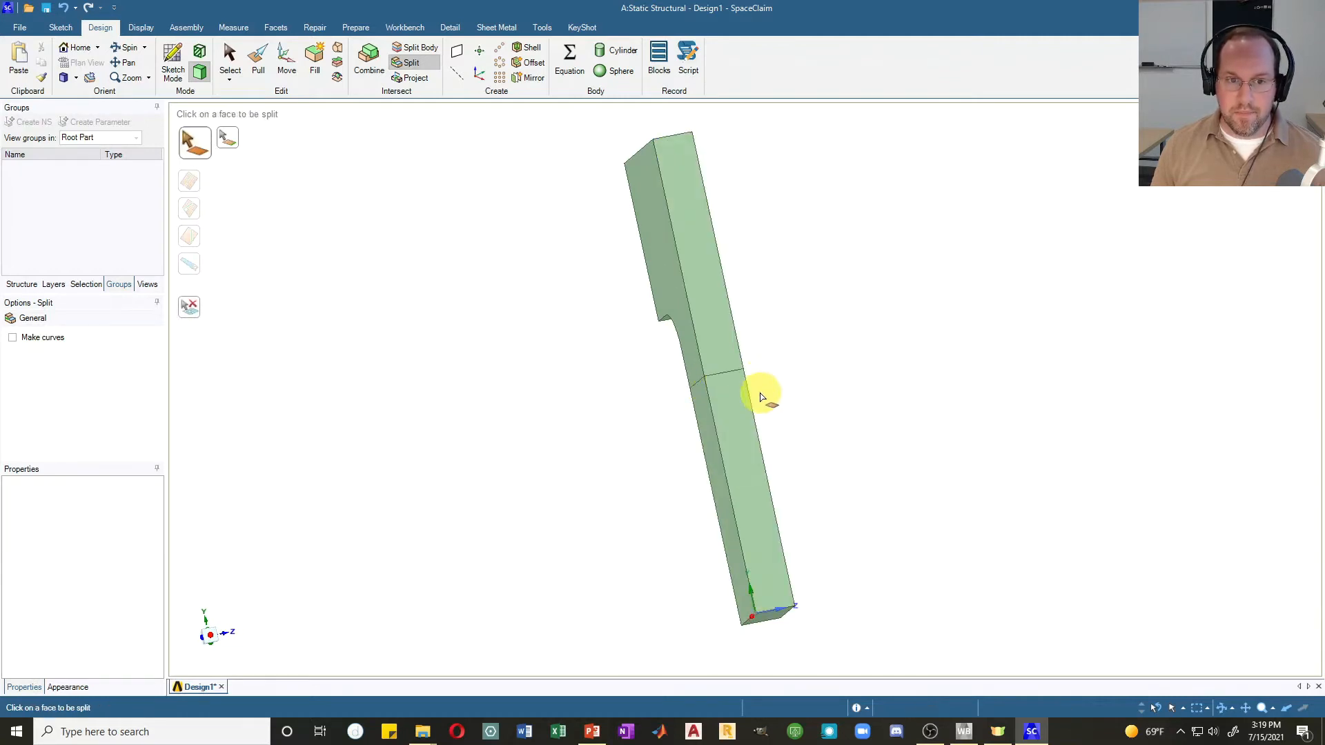
{"action": "middle_click_drag", "start_coordinate": [838, 390], "coordinate": [500, 429]}
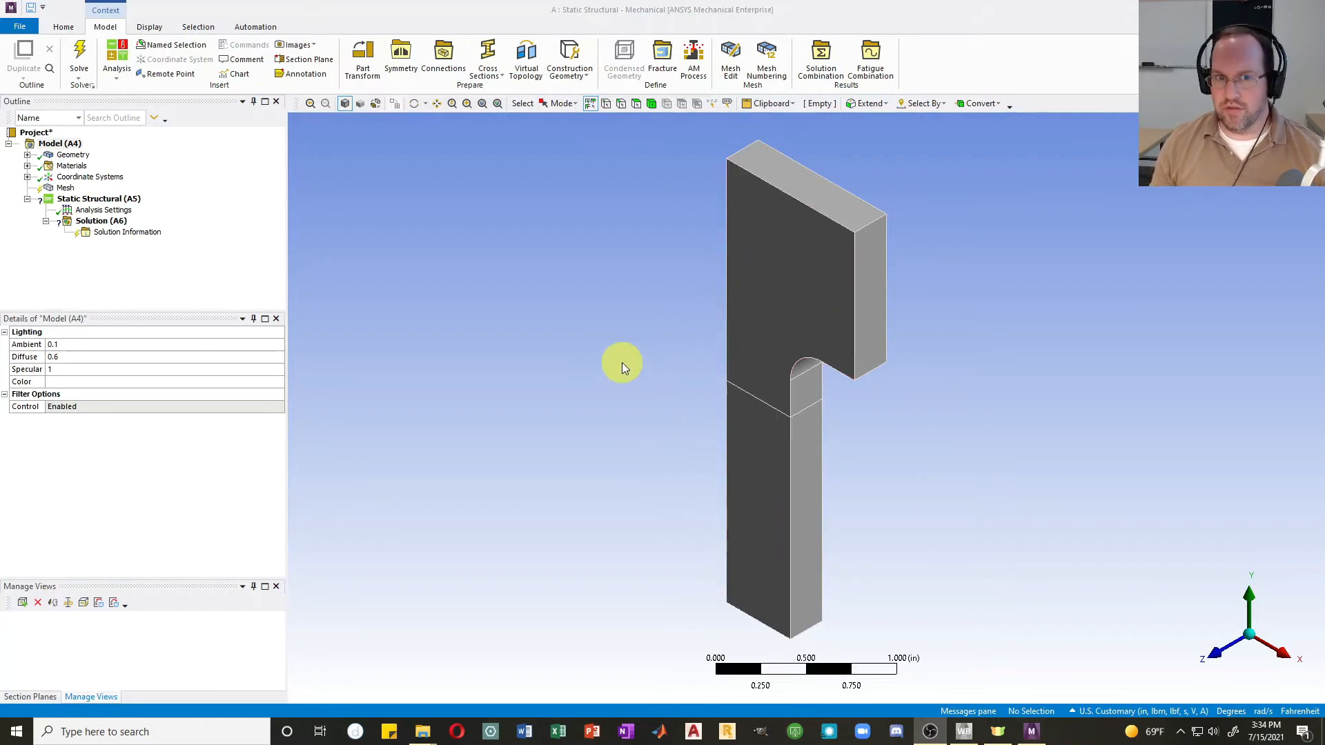
Step: Add a symmetry region to the model in Mechanical and scope it to the two faces along the long straight side
{"action": "left_click", "coordinate": [60, 143]}
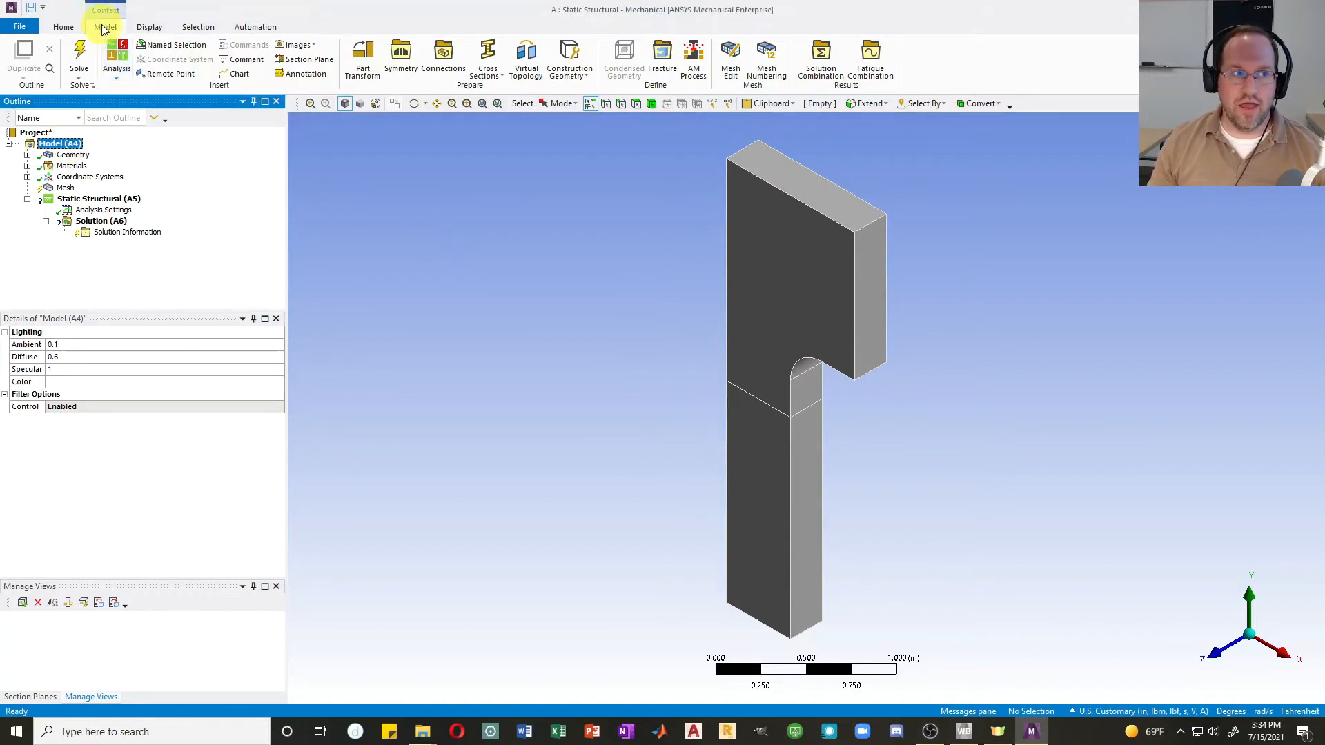
{"action": "left_click", "coordinate": [401, 60]}
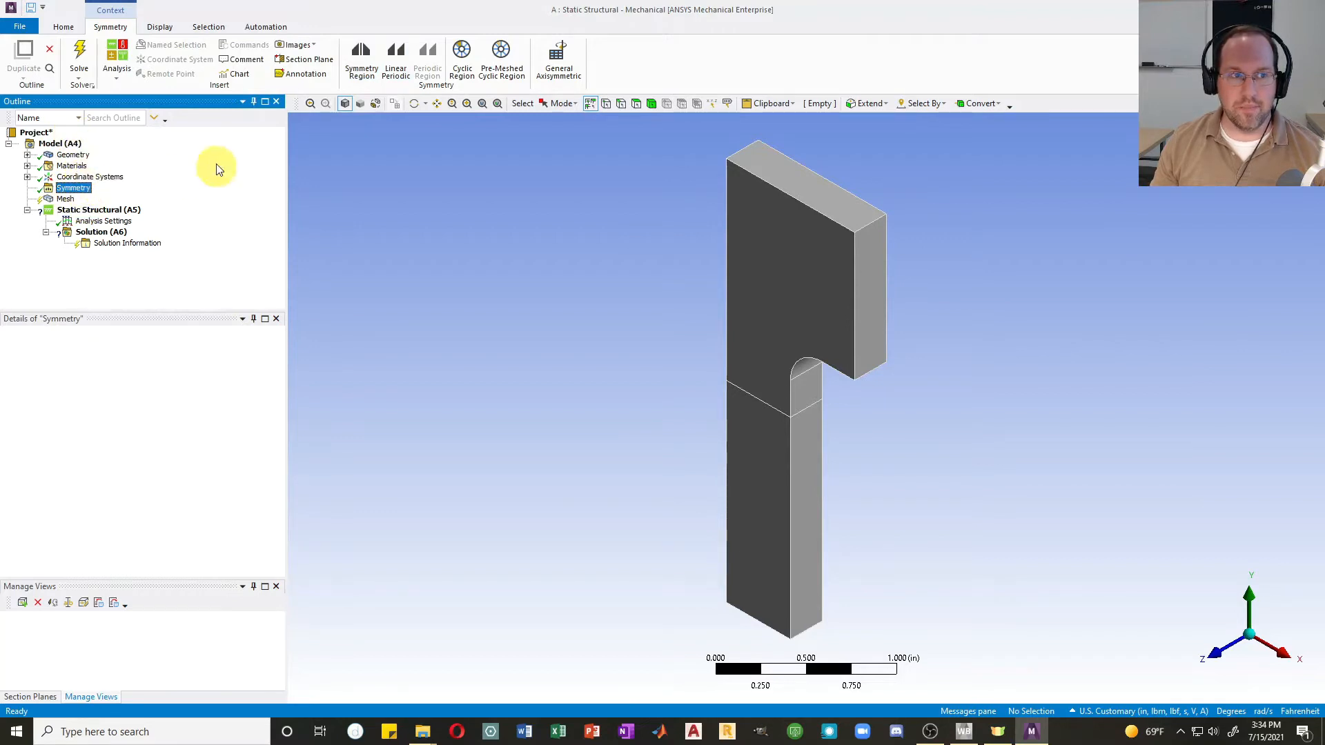
{"action": "left_click", "coordinate": [360, 65]}
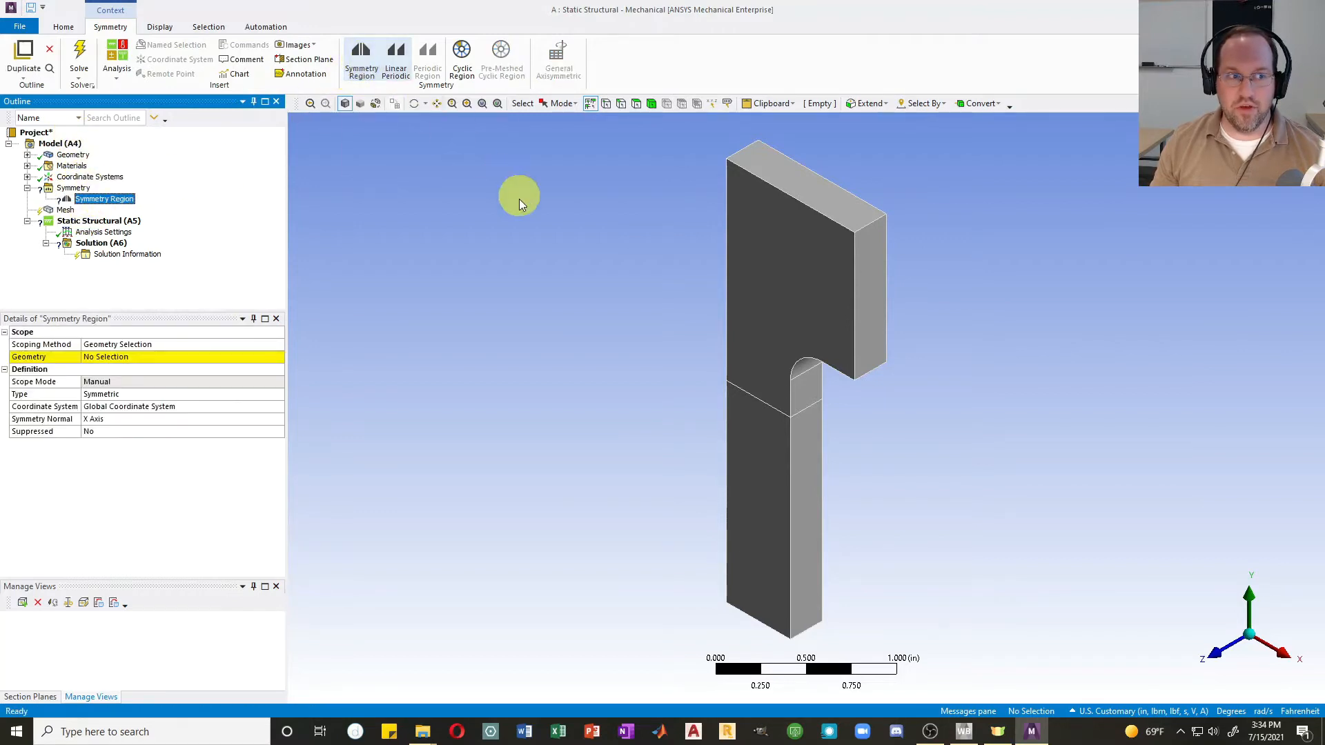
{"action": "middle_click_drag", "start_coordinate": [574, 371], "coordinate": [813, 356]}
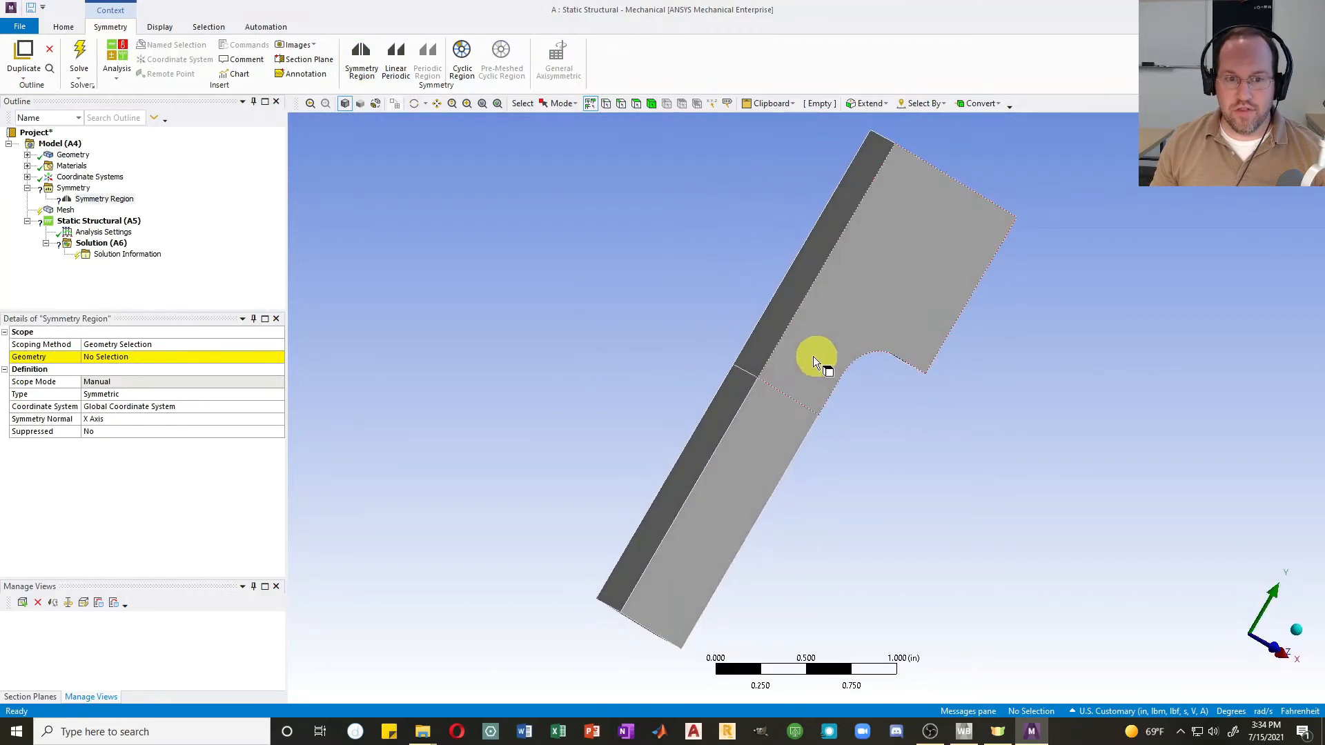
{"action": "left_click", "coordinate": [761, 350]}
{"action": "left_click", "coordinate": [727, 404], "text": "ctrl"}
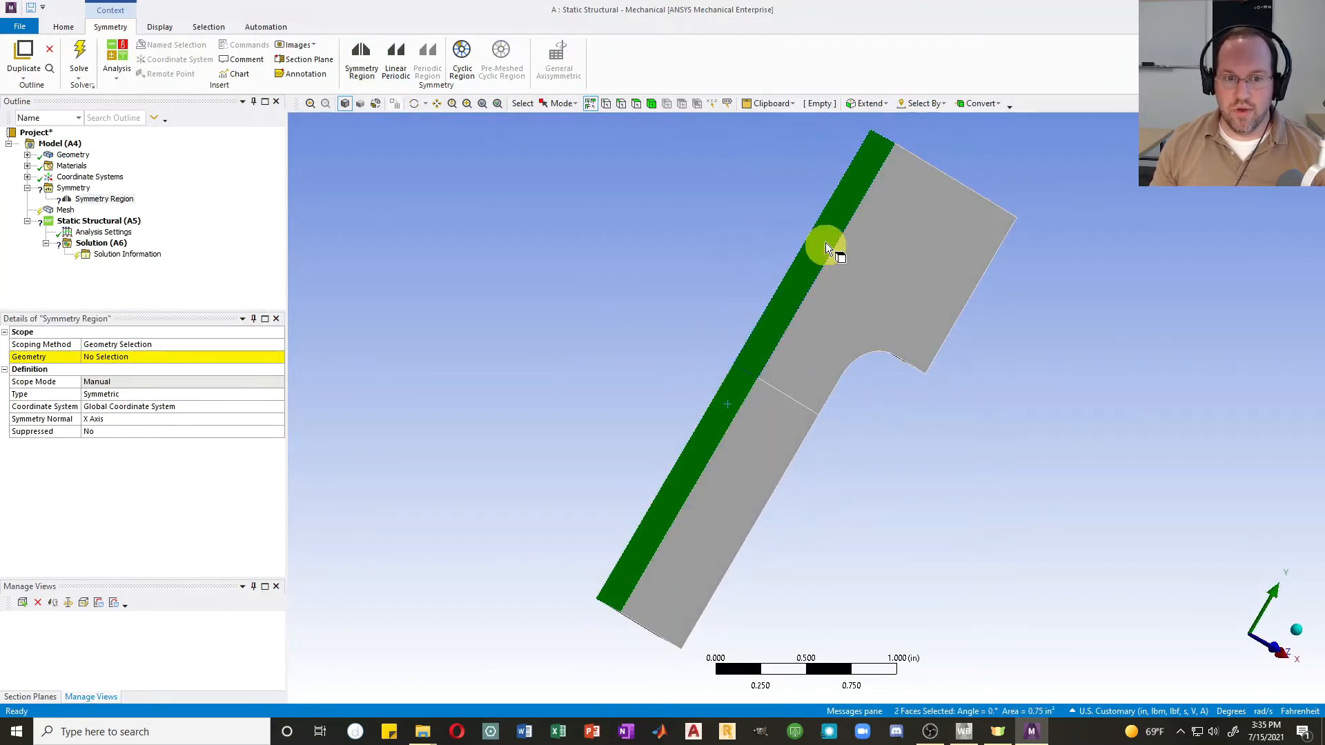
{"action": "left_click", "coordinate": [105, 357]}
{"action": "left_click", "coordinate": [105, 357]}
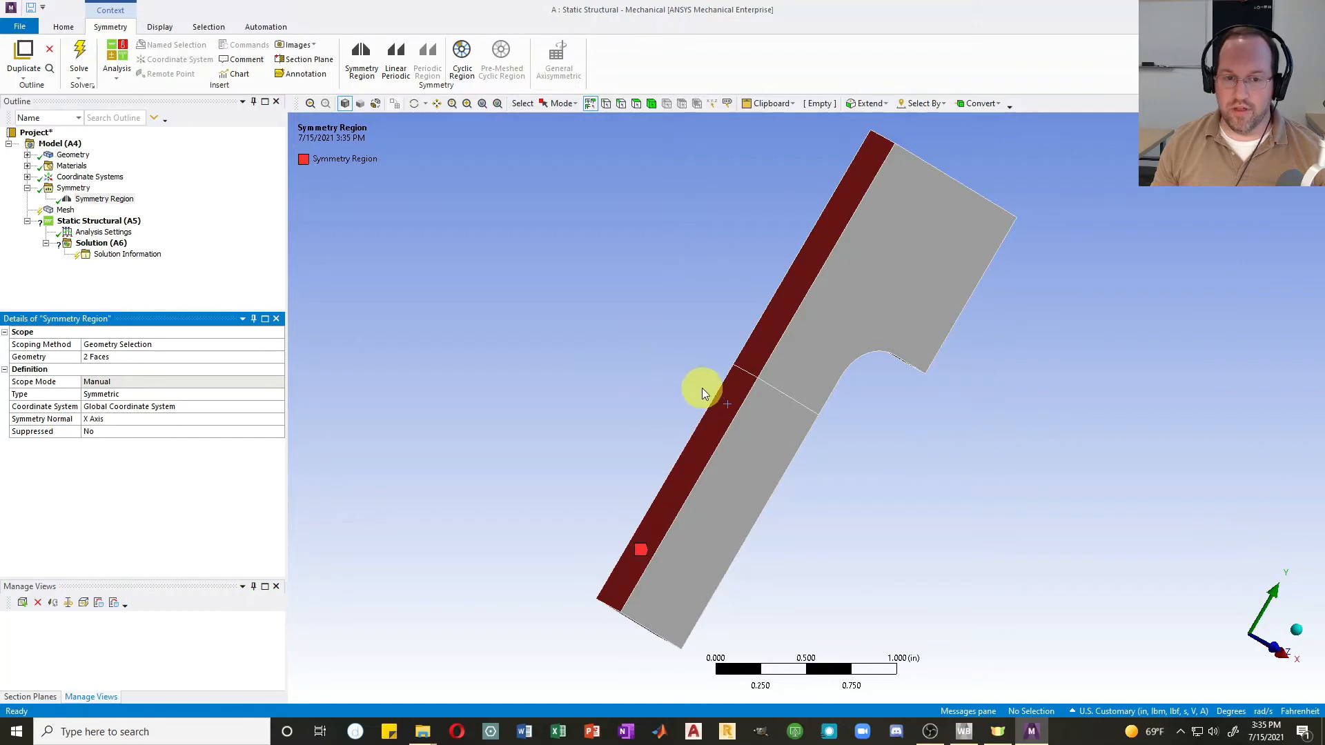
Step: Add a second symmetry region and scope it to the small end face of the narrow shank
{"action": "left_click", "coordinate": [357, 61]}
{"action": "middle_click_drag", "start_coordinate": [837, 437], "coordinate": [873, 326]}
{"action": "left_click", "coordinate": [695, 461]}
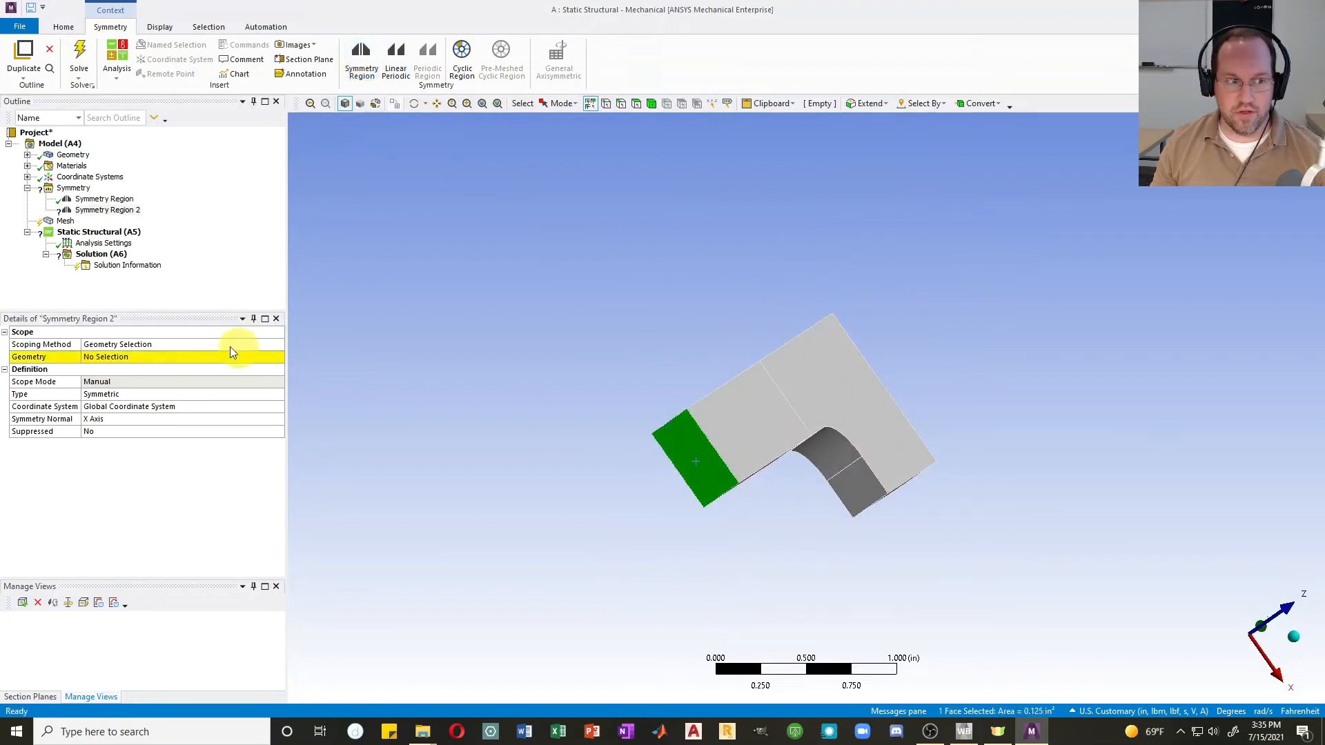
{"action": "left_click", "coordinate": [139, 359]}
{"action": "left_click", "coordinate": [134, 359]}
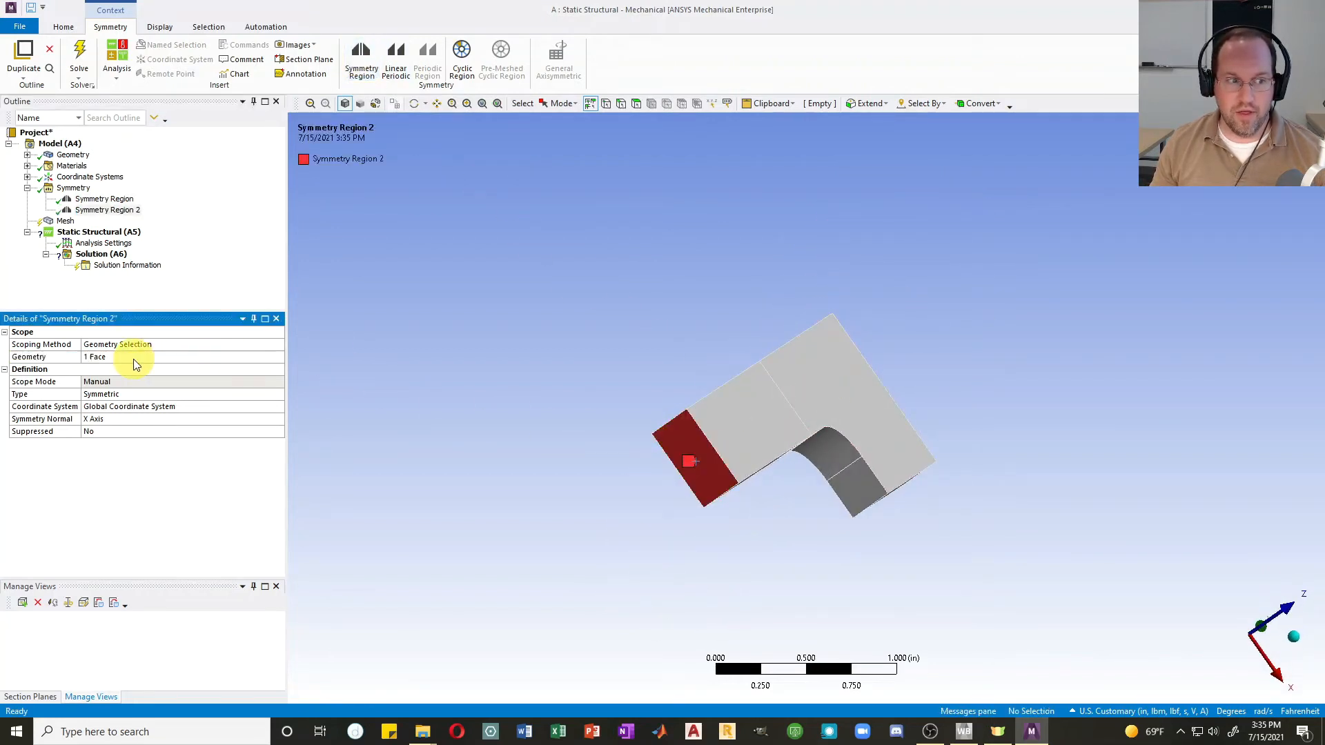
Step: Set the symmetry normal of the shank-end symmetry region to the Y Axis
{"action": "left_click", "coordinate": [106, 418]}
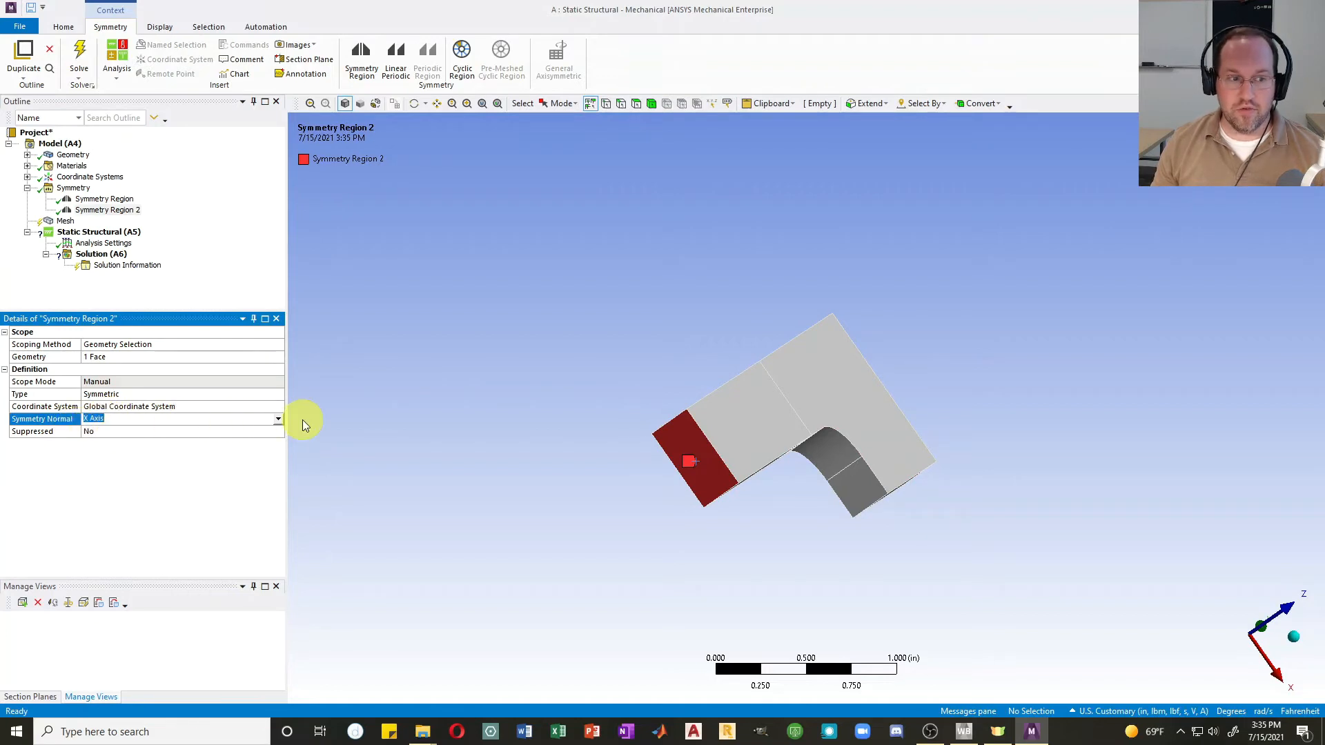
{"action": "left_click", "coordinate": [279, 419]}
{"action": "left_click", "coordinate": [94, 439]}
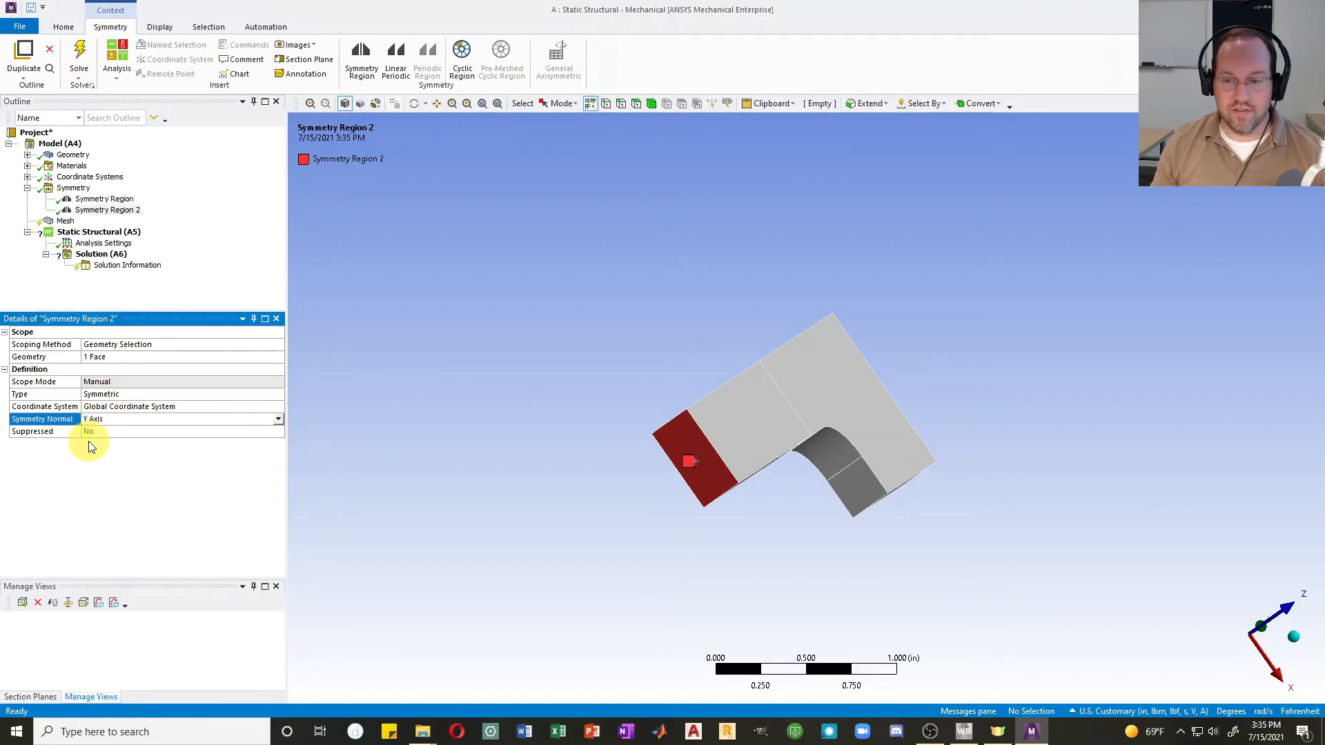
{"action": "middle_click_drag", "start_coordinate": [823, 374], "coordinate": [732, 427]}
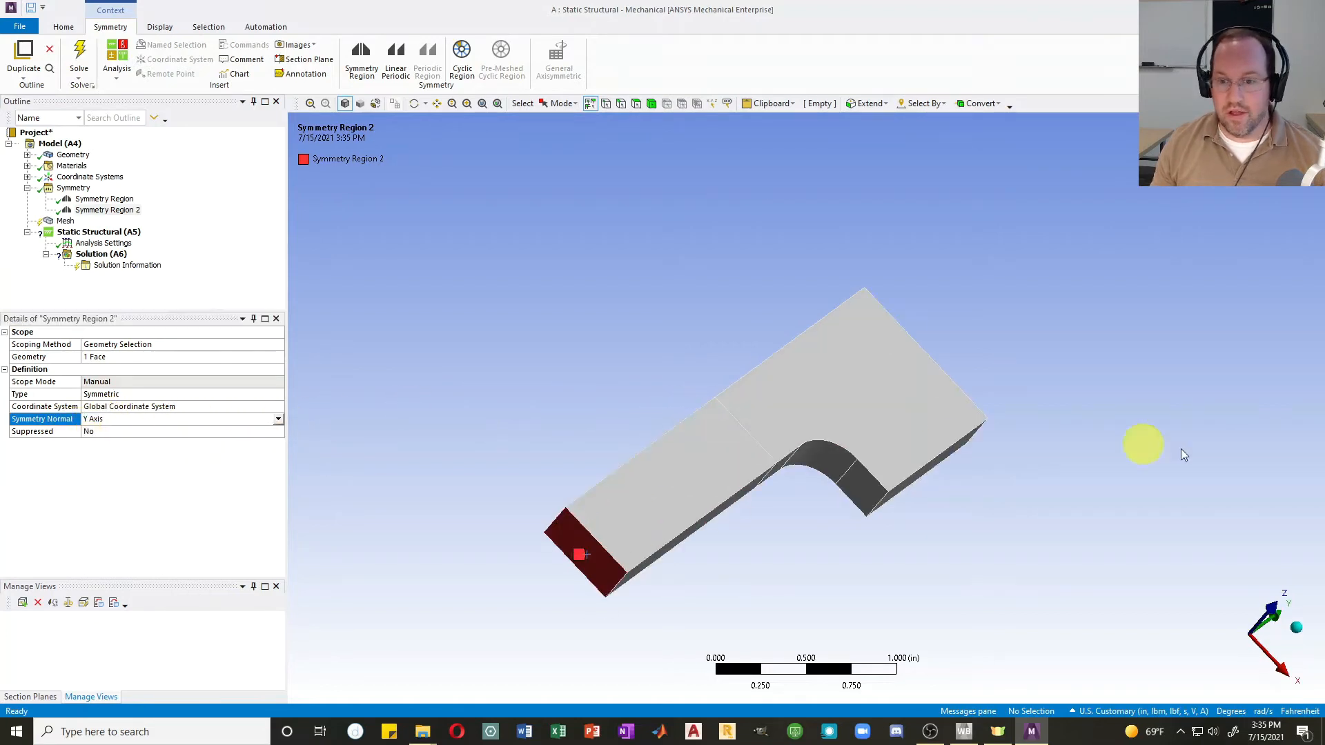
{"action": "left_click", "coordinate": [1296, 629]}
Step: Assign the custom Steel material to the solid body of the specimen
{"action": "left_click", "coordinate": [63, 156]}
{"action": "left_click", "coordinate": [27, 154]}
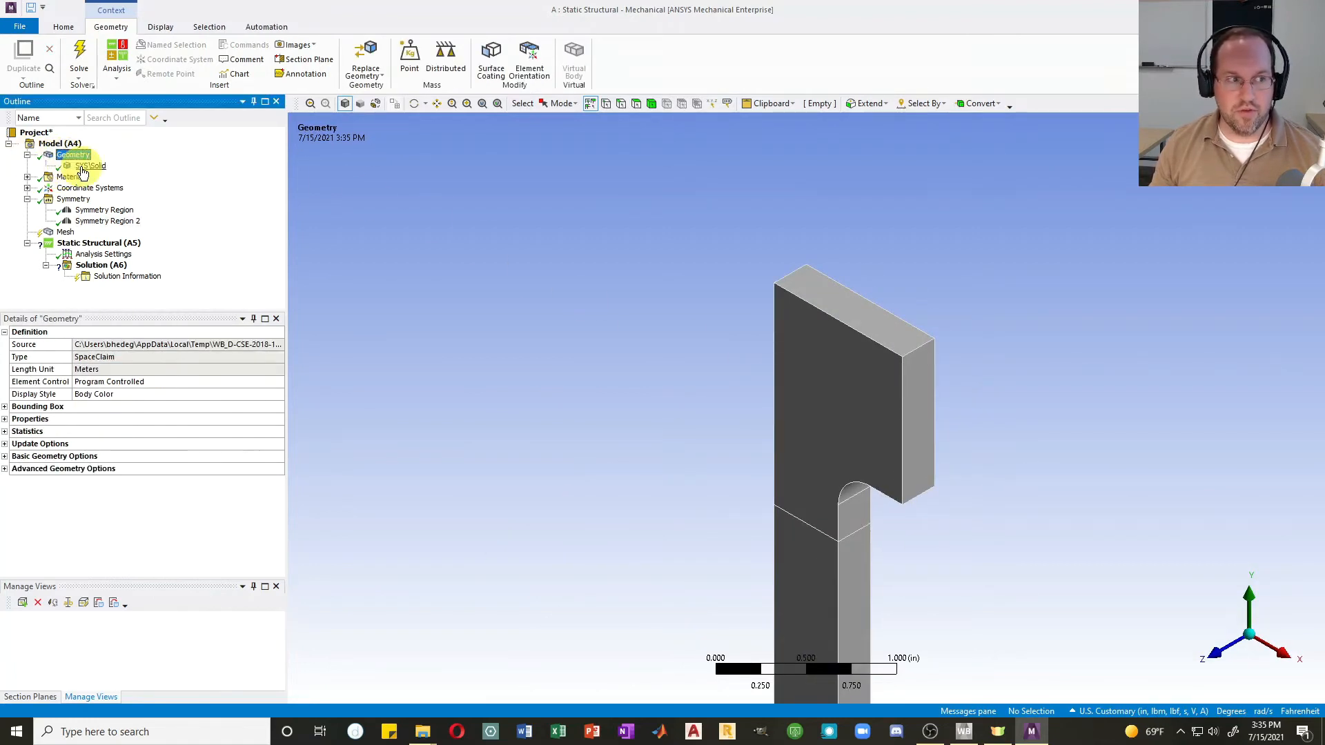
{"action": "left_click", "coordinate": [91, 166]}
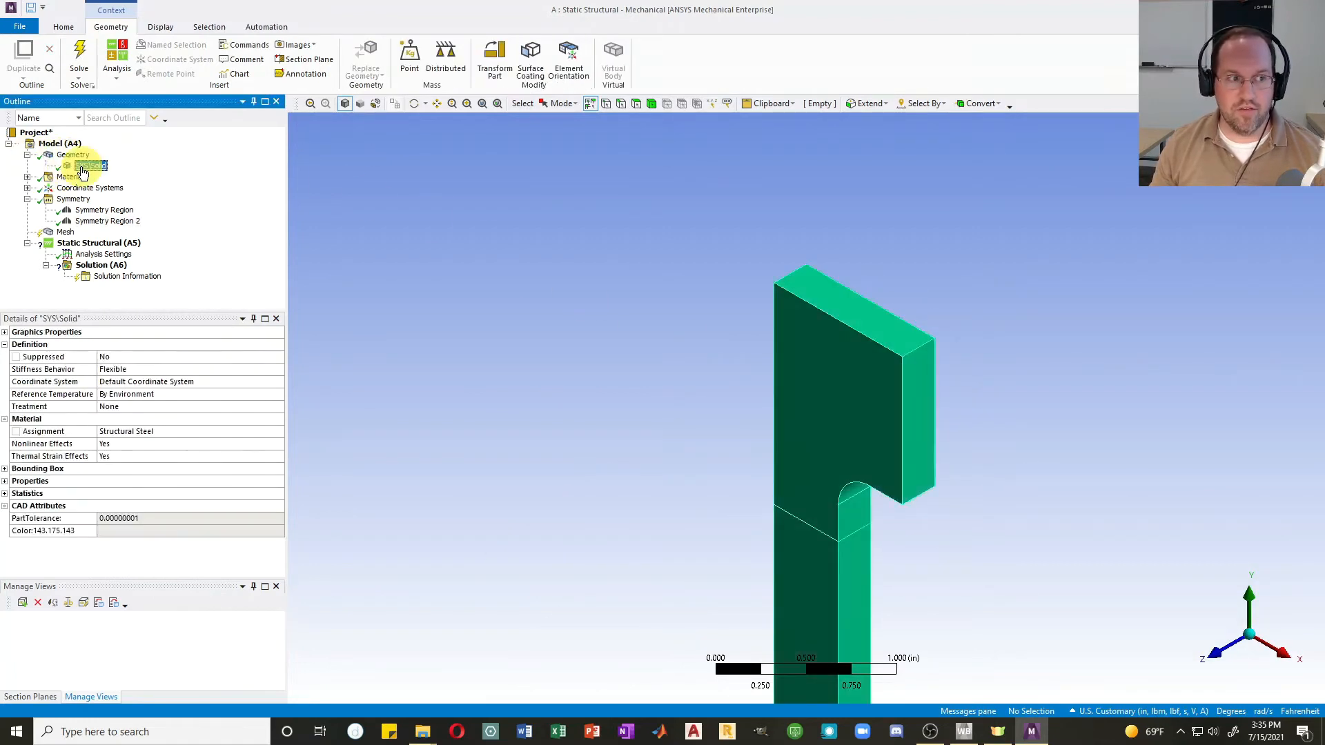
{"action": "left_click", "coordinate": [166, 431]}
{"action": "left_click", "coordinate": [277, 430]}
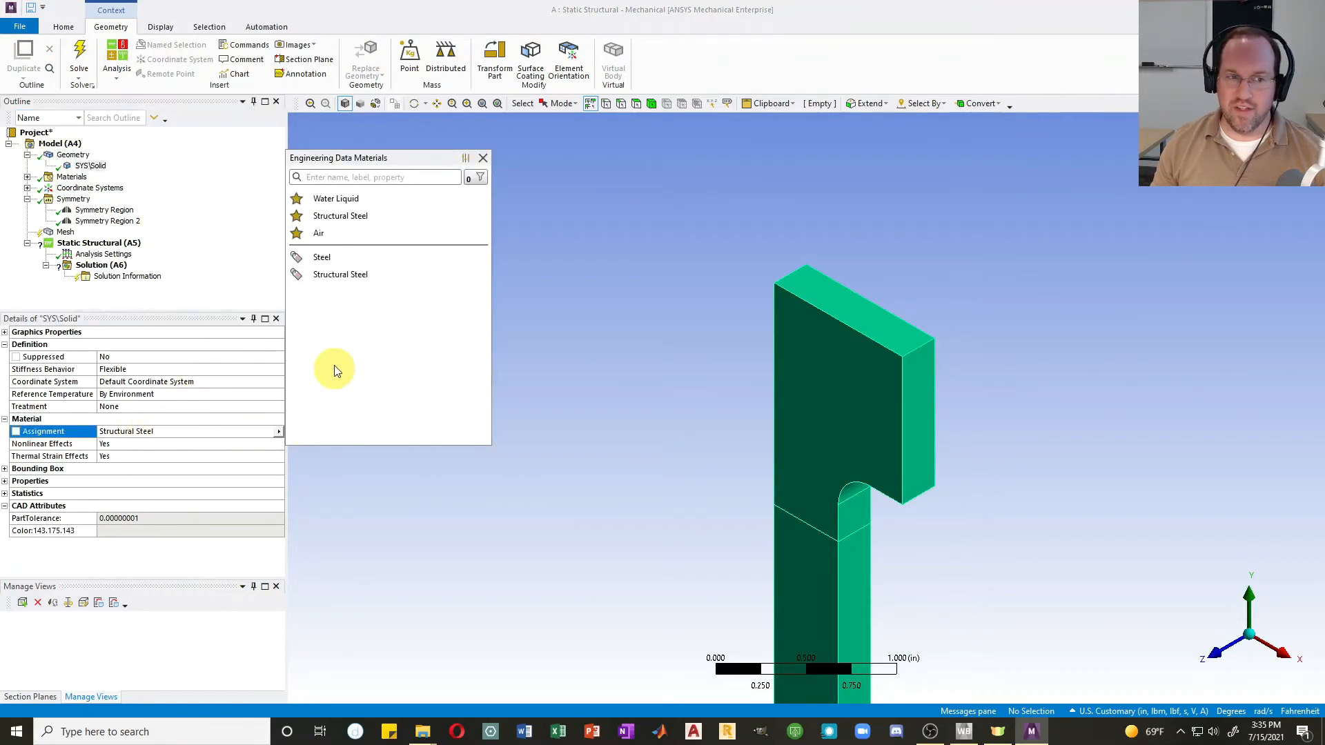
{"action": "left_click", "coordinate": [329, 260]}
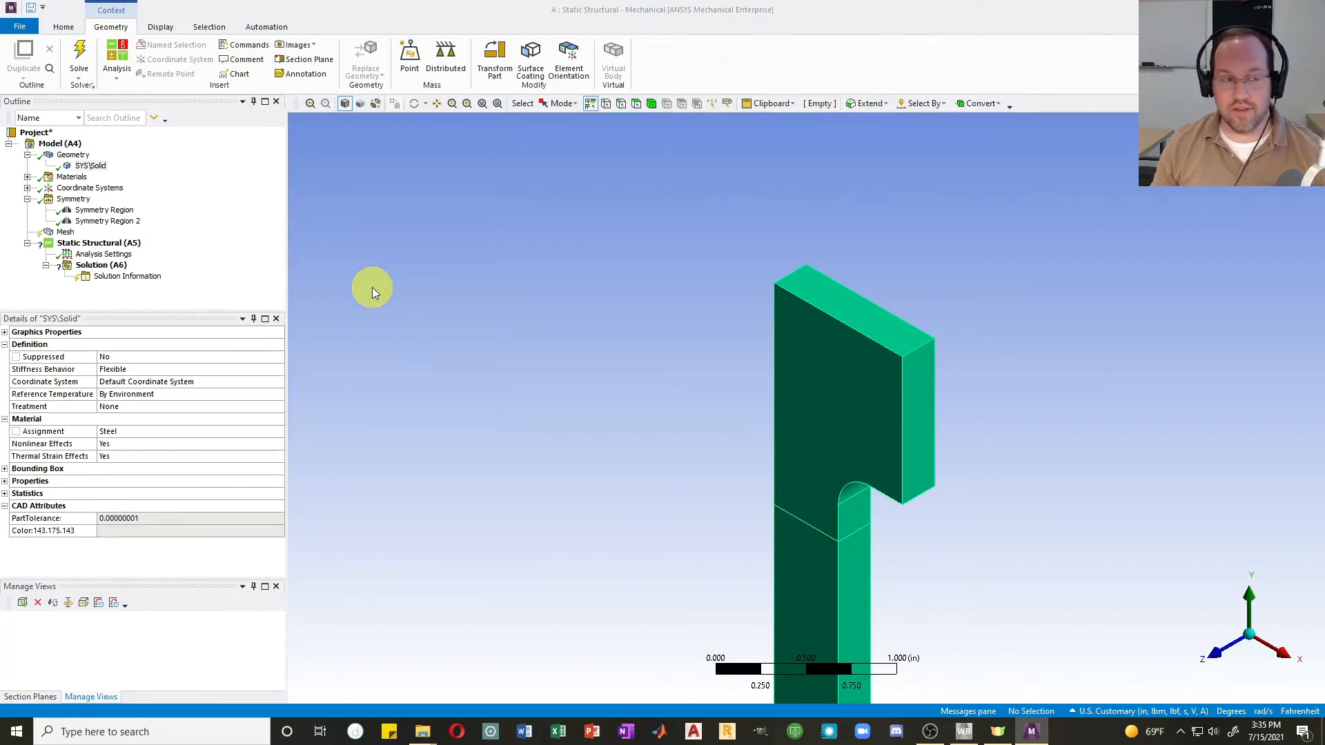
Step: Insert a mesh method scoped to the specimen body and set it to MultiZone
{"action": "left_click", "coordinate": [67, 233]}
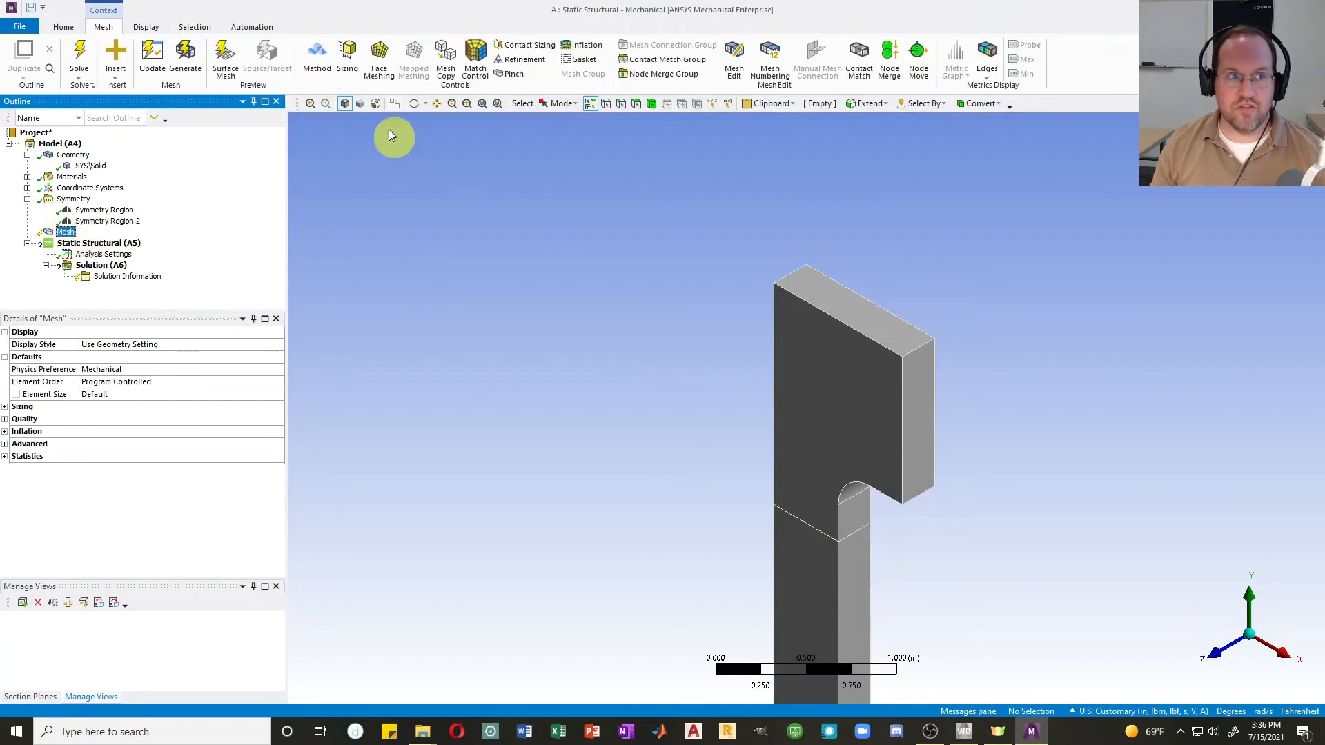
{"action": "left_click", "coordinate": [315, 54]}
{"action": "left_click", "coordinate": [826, 401]}
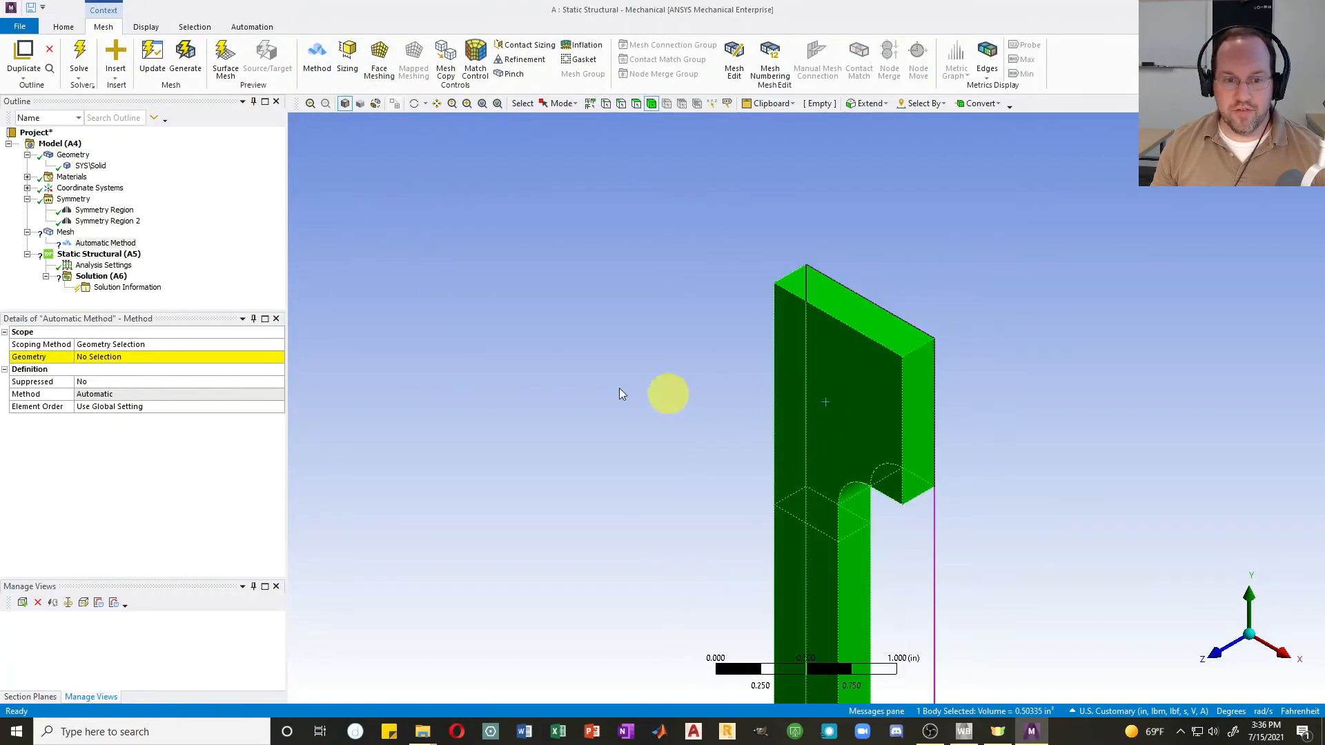
{"action": "left_click", "coordinate": [110, 358]}
{"action": "left_click", "coordinate": [125, 357]}
{"action": "left_click", "coordinate": [147, 394]}
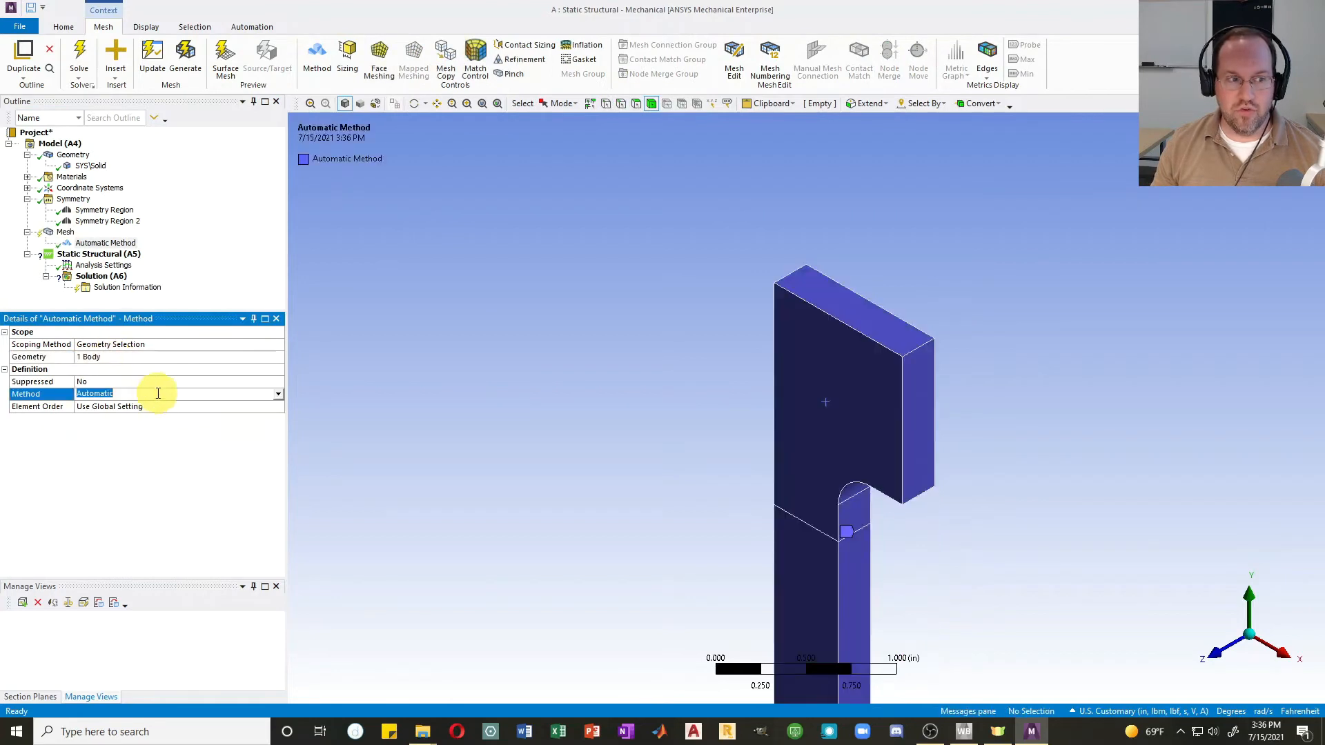
{"action": "left_click", "coordinate": [277, 394]}
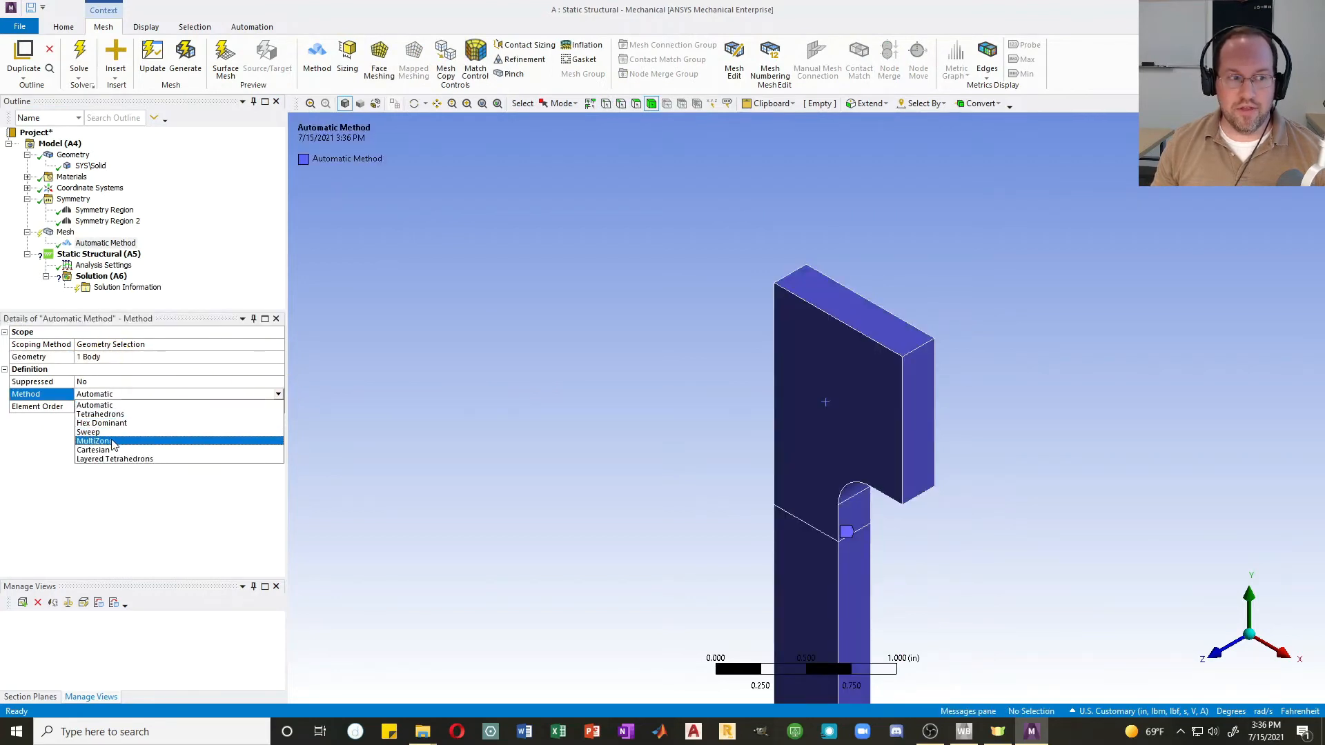
{"action": "left_click", "coordinate": [166, 441]}
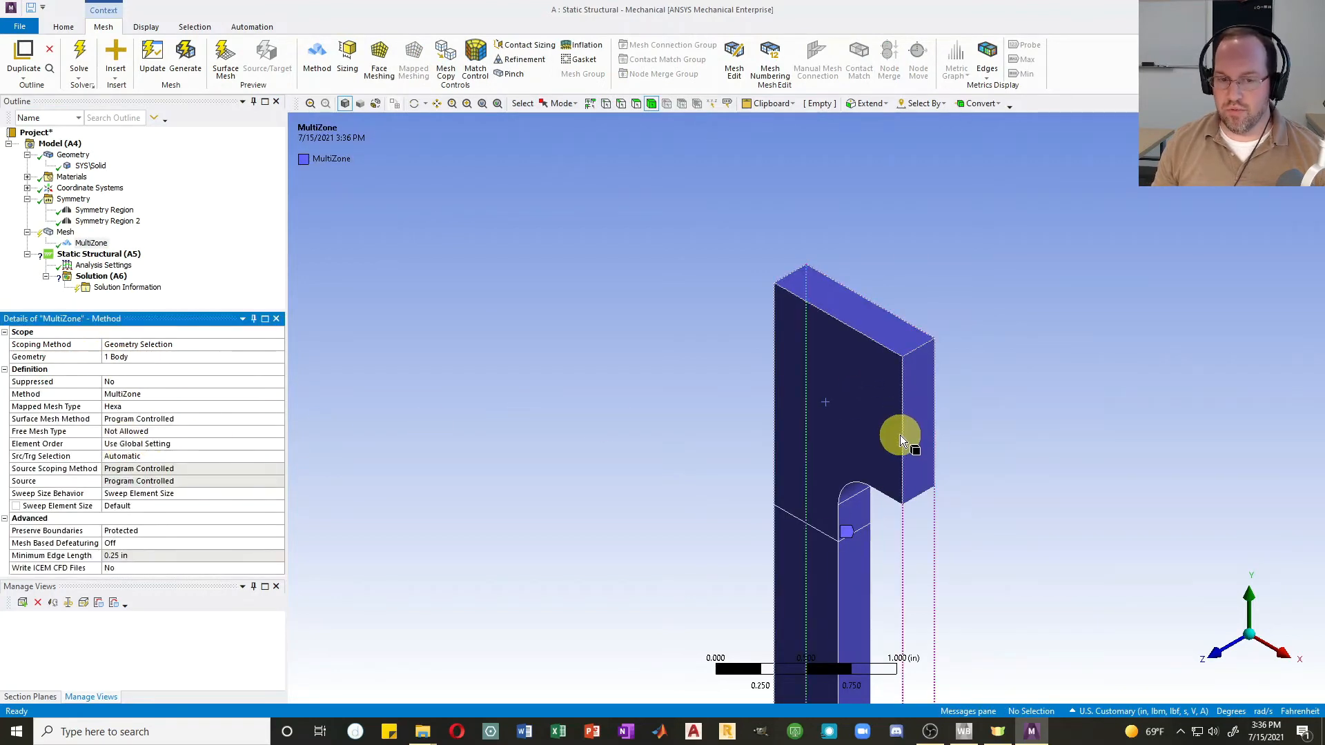
Step: Insert a mesh sizing control and scope it to the whole specimen body
{"action": "middle_click_drag", "start_coordinate": [980, 446], "coordinate": [946, 320], "text": "ctrl"}
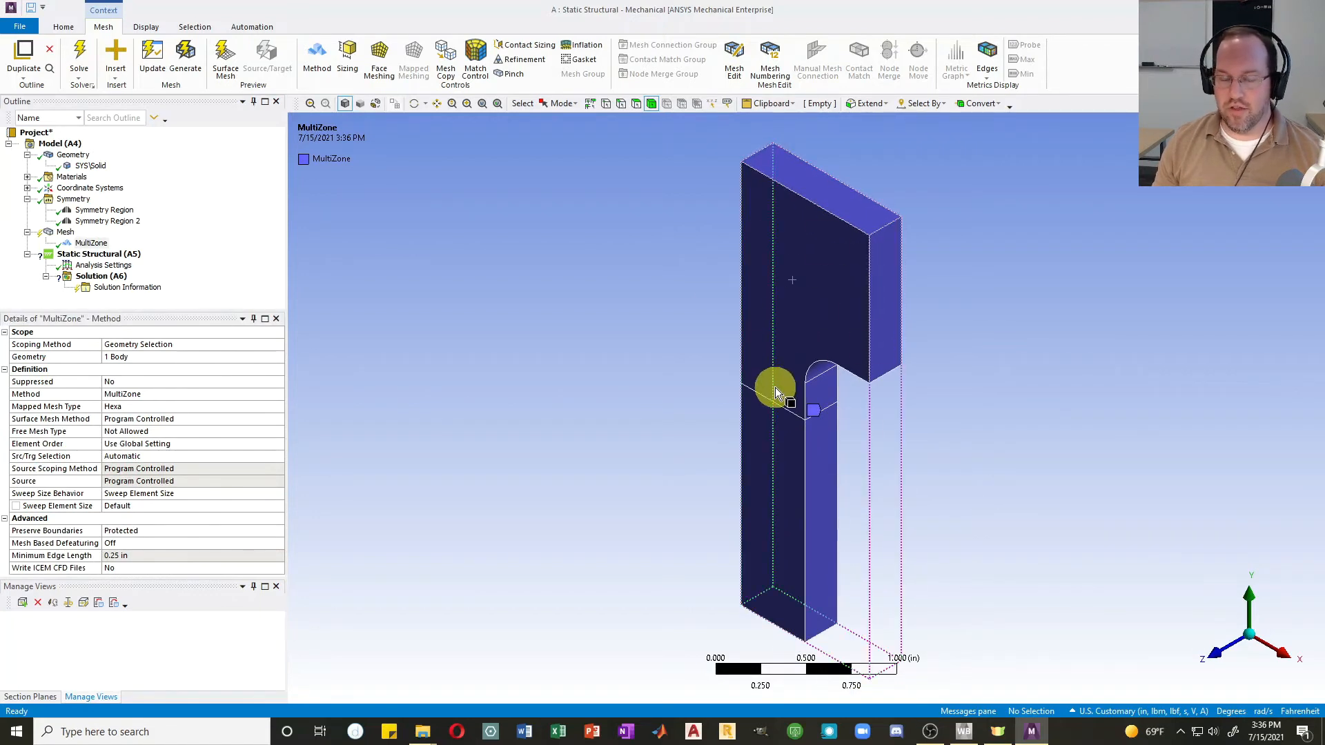
{"action": "left_click", "coordinate": [347, 59]}
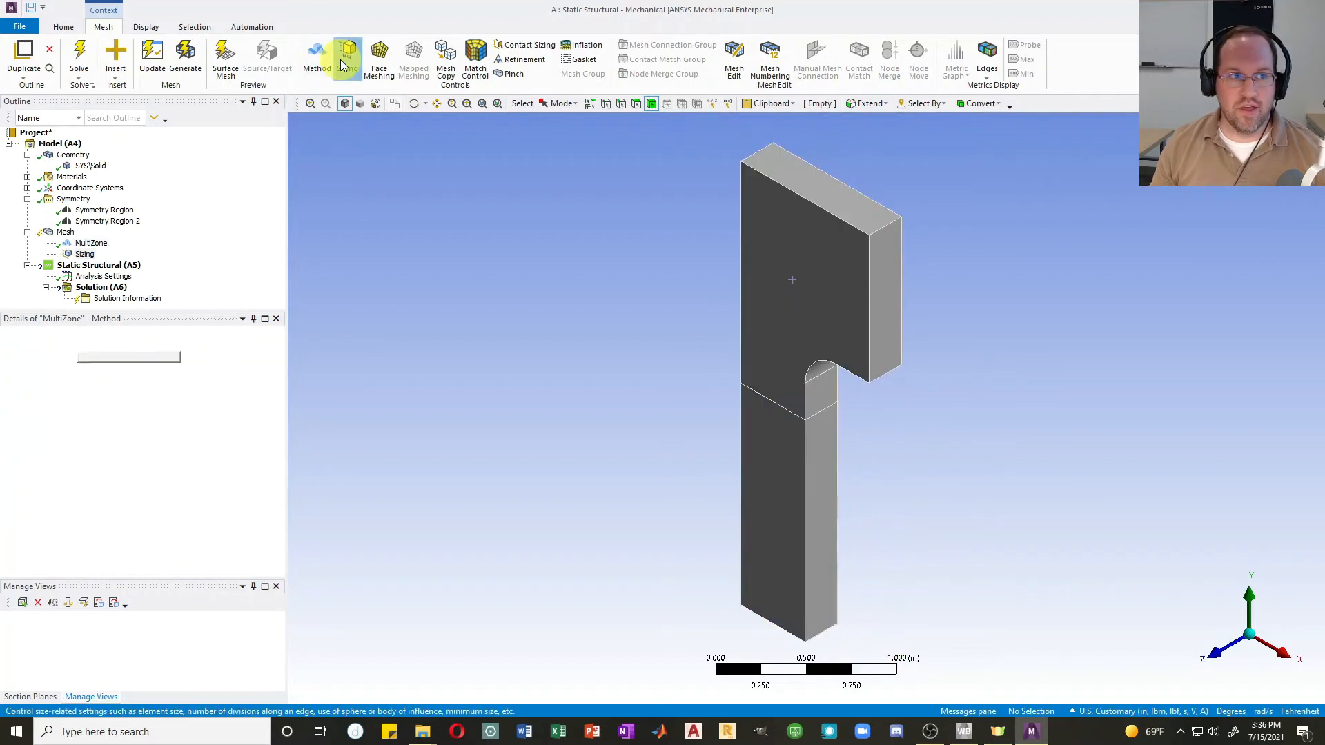
{"action": "left_click", "coordinate": [784, 267]}
{"action": "left_click", "coordinate": [128, 357]}
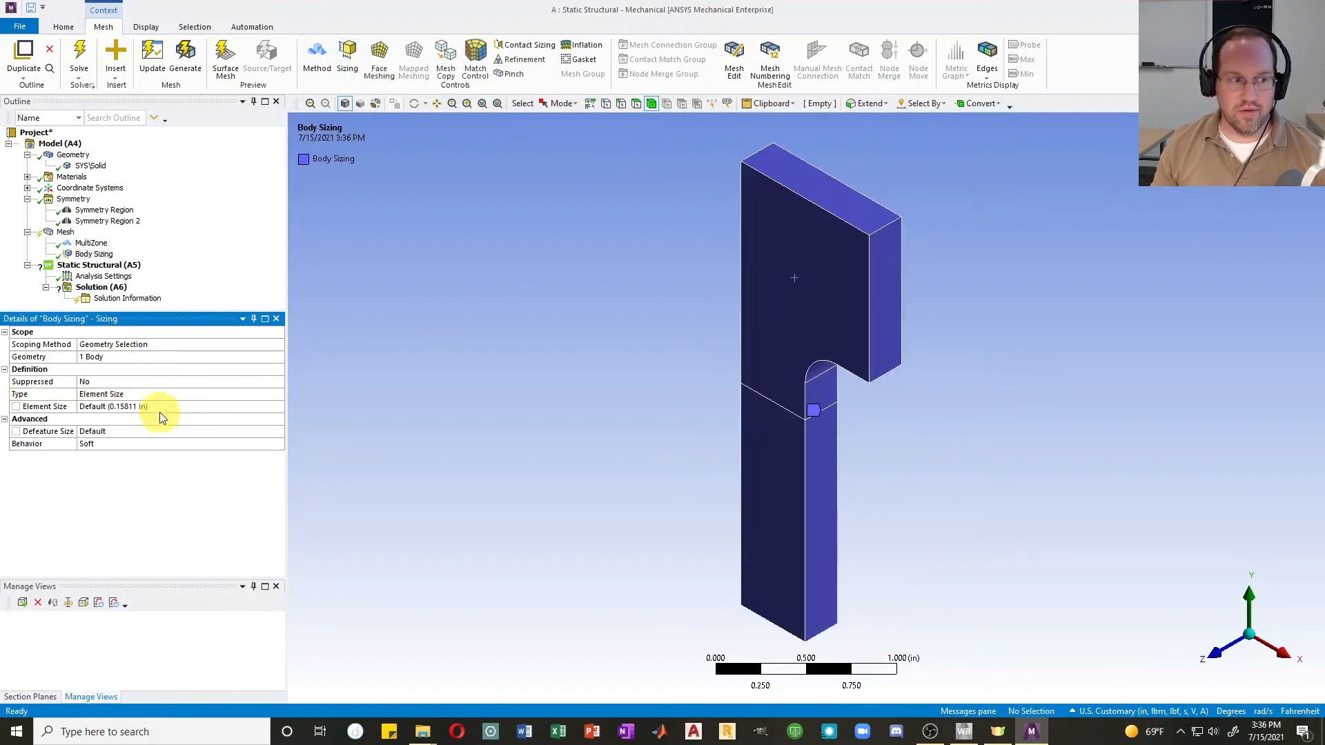
Step: Set the body sizing element size to 0.1 in and generate the mesh
{"action": "left_click", "coordinate": [157, 405]}
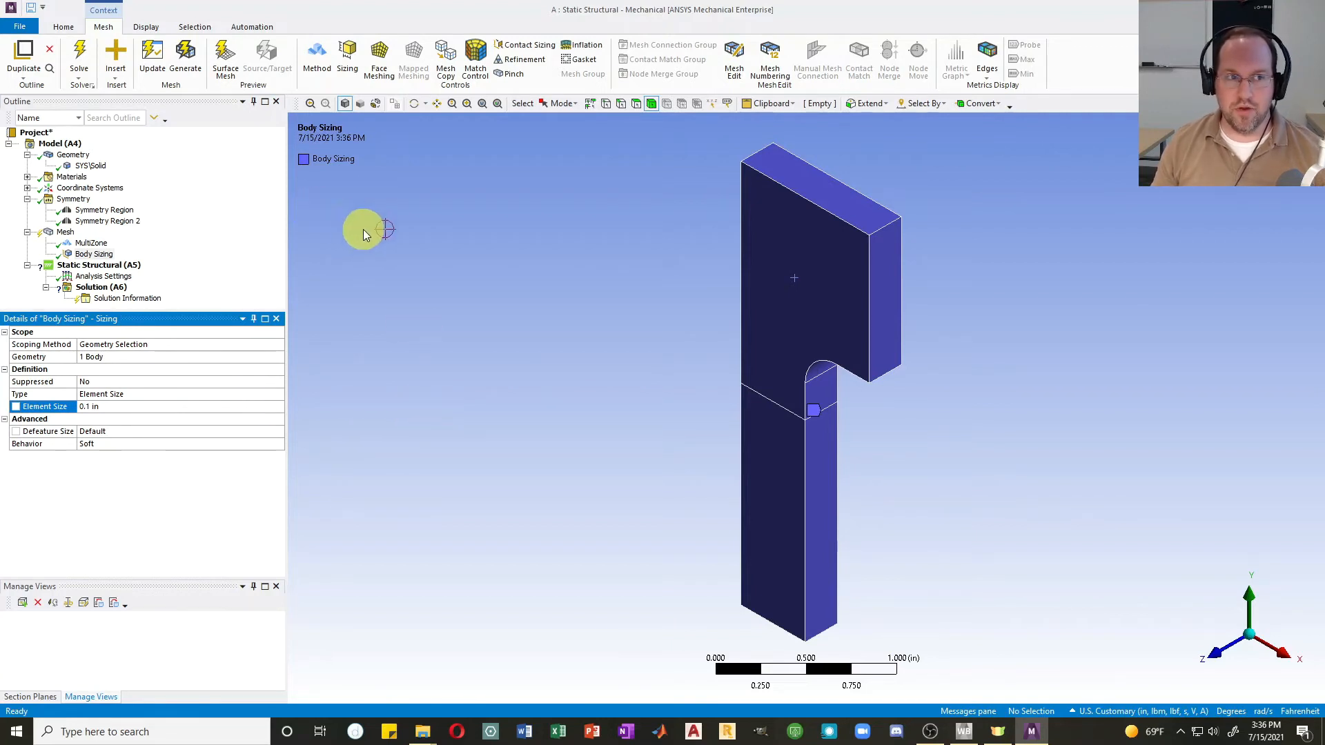
{"action": "left_click", "coordinate": [185, 55]}
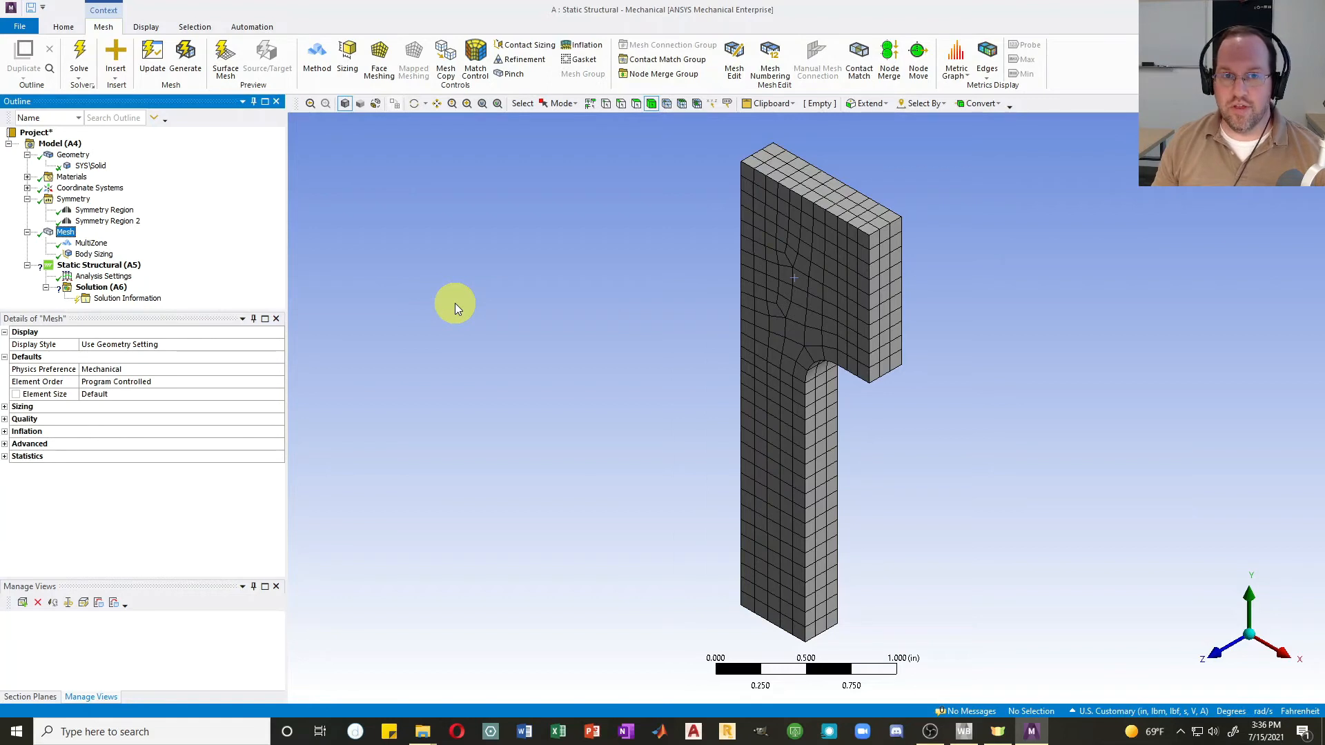
Step: Add a displacement support scoped to the front and back faces of the specimen's wide grip section
{"action": "left_click", "coordinate": [76, 267]}
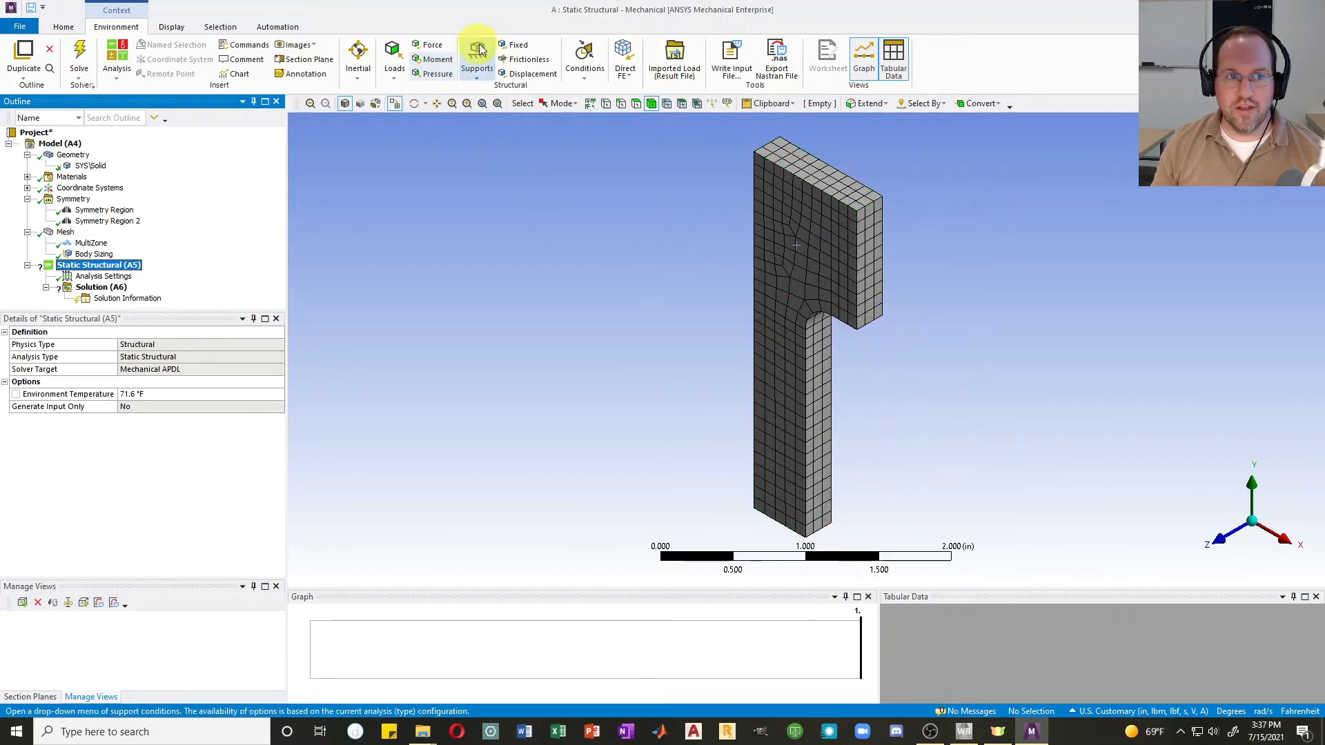
{"action": "left_click", "coordinate": [527, 74]}
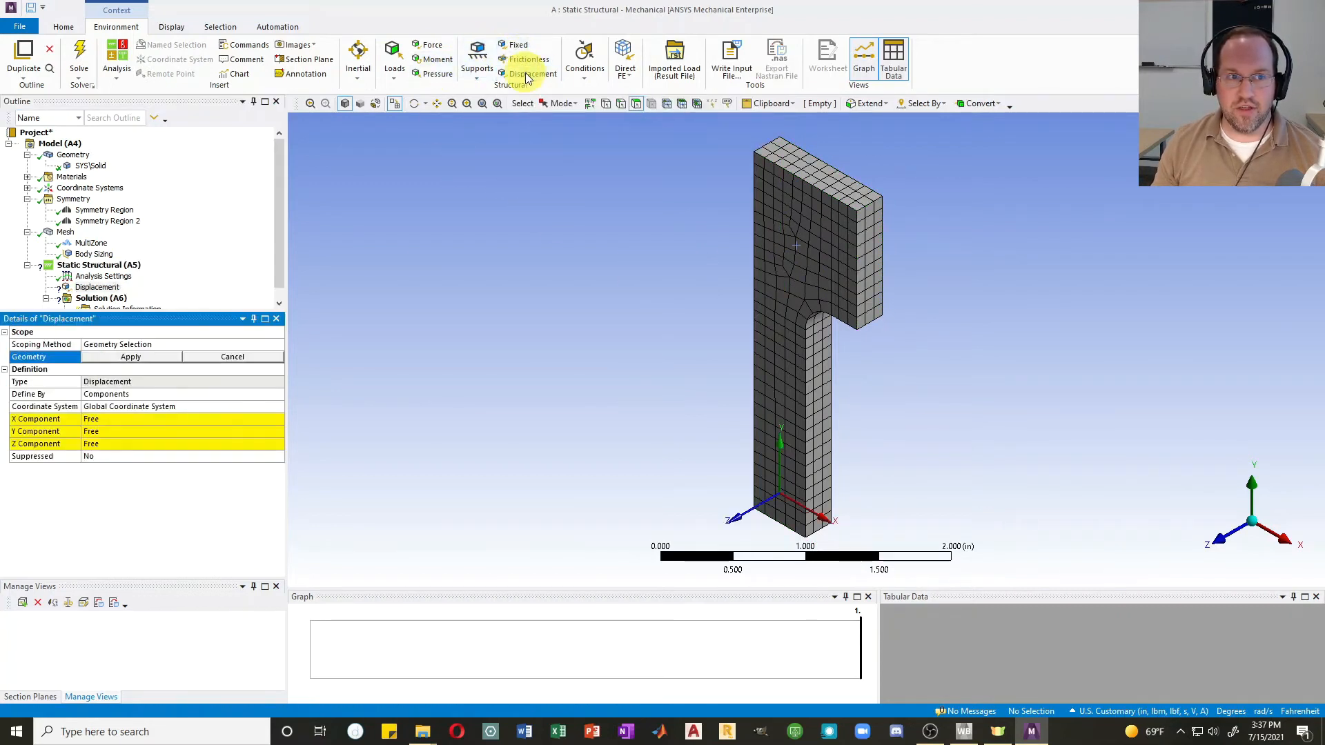
{"action": "left_click", "coordinate": [817, 258]}
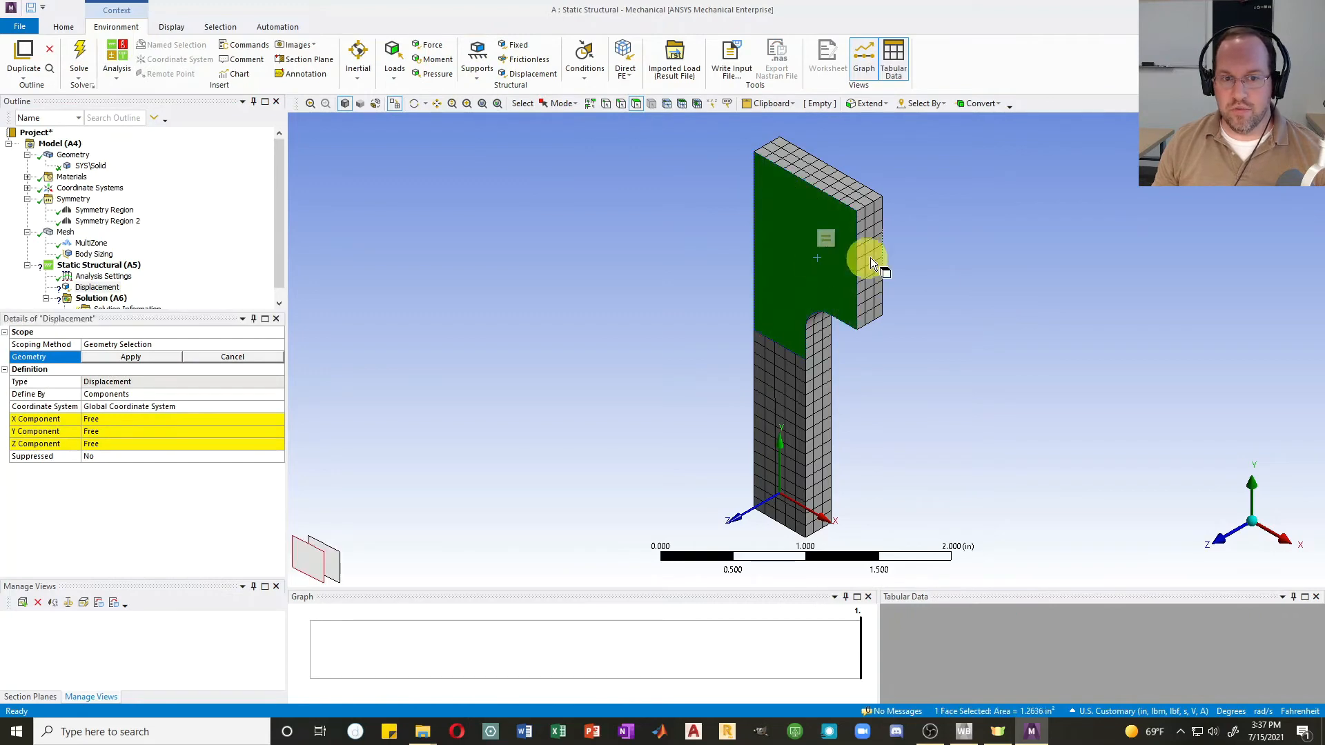
{"action": "middle_click_drag", "start_coordinate": [940, 251], "coordinate": [793, 275], "text": "ctrl"}
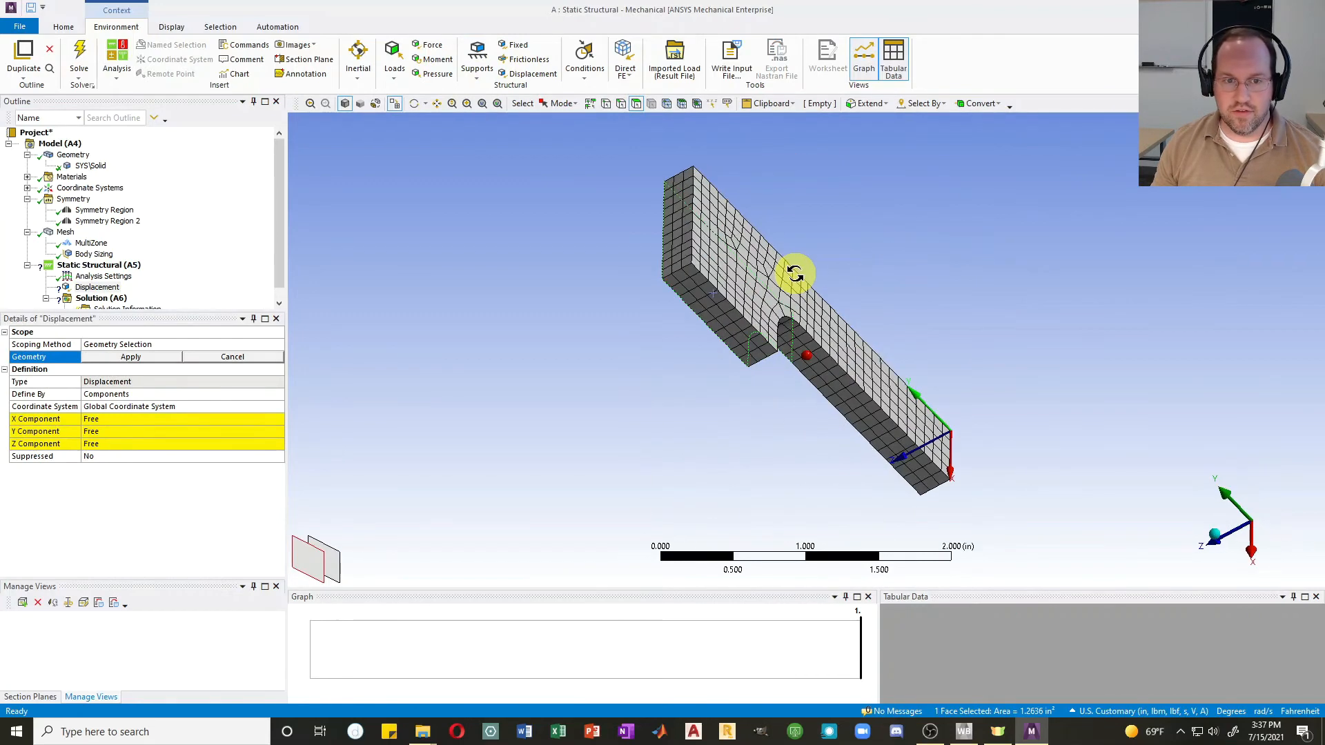
{"action": "left_click", "coordinate": [744, 258], "text": "ctrl"}
{"action": "middle_click_drag", "start_coordinate": [600, 351], "coordinate": [645, 325]}
{"action": "left_click", "coordinate": [112, 357]}
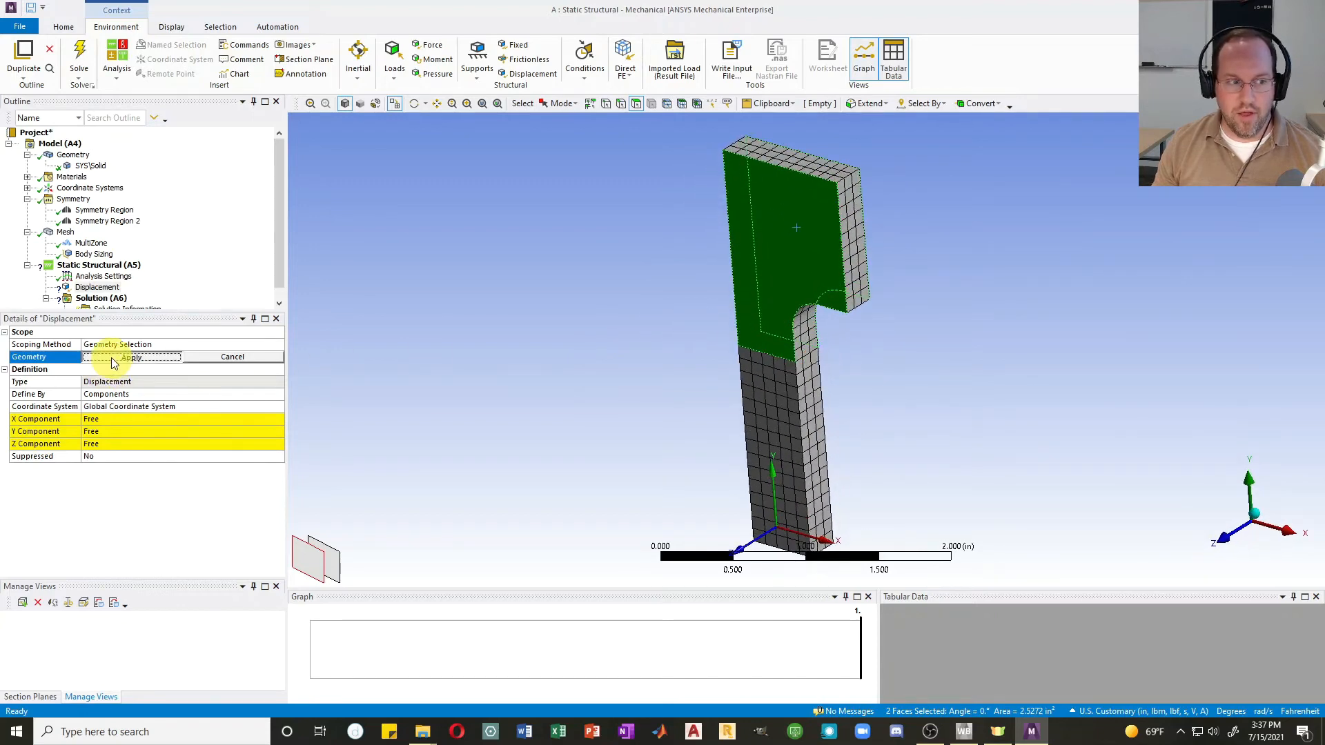
Step: Set the grip displacement components to 0 in for X and Z and 0.5 in for Y
{"action": "left_click", "coordinate": [111, 419]}
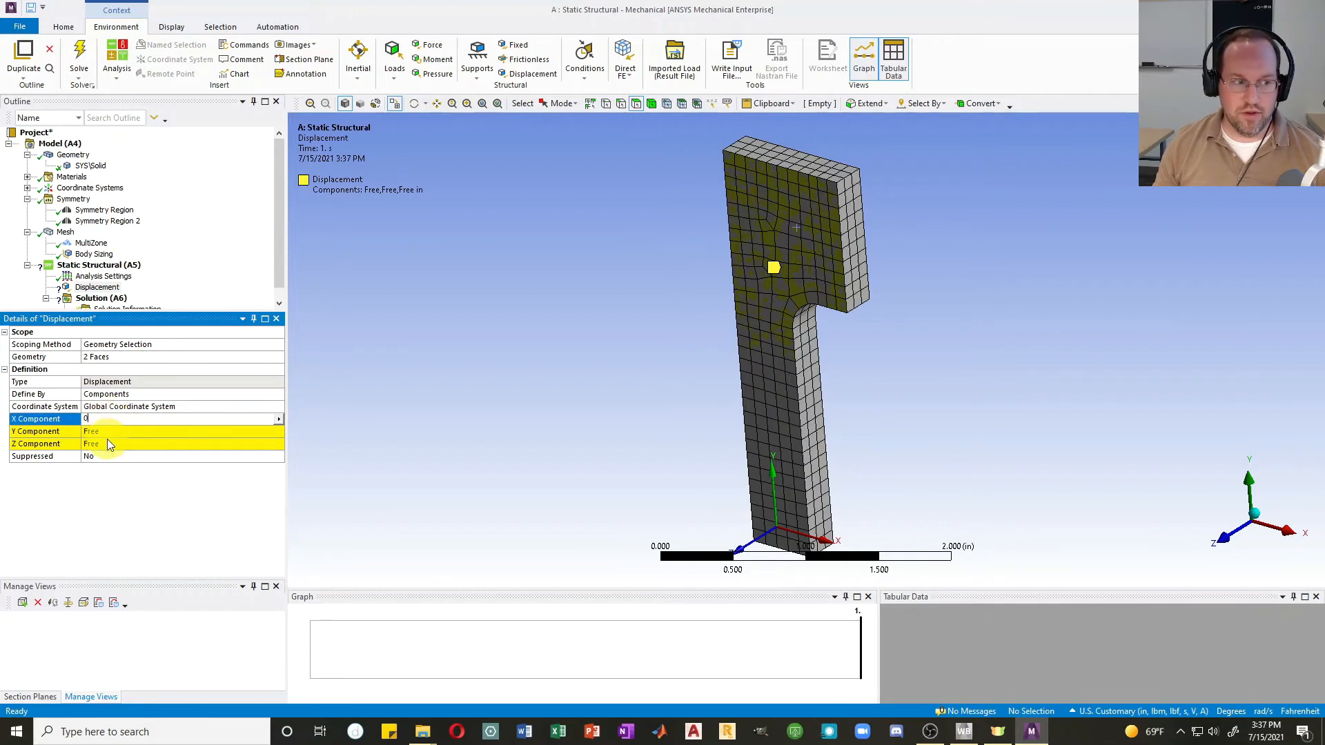
{"action": "left_click", "coordinate": [109, 442]}
{"action": "key", "text": "Return"}
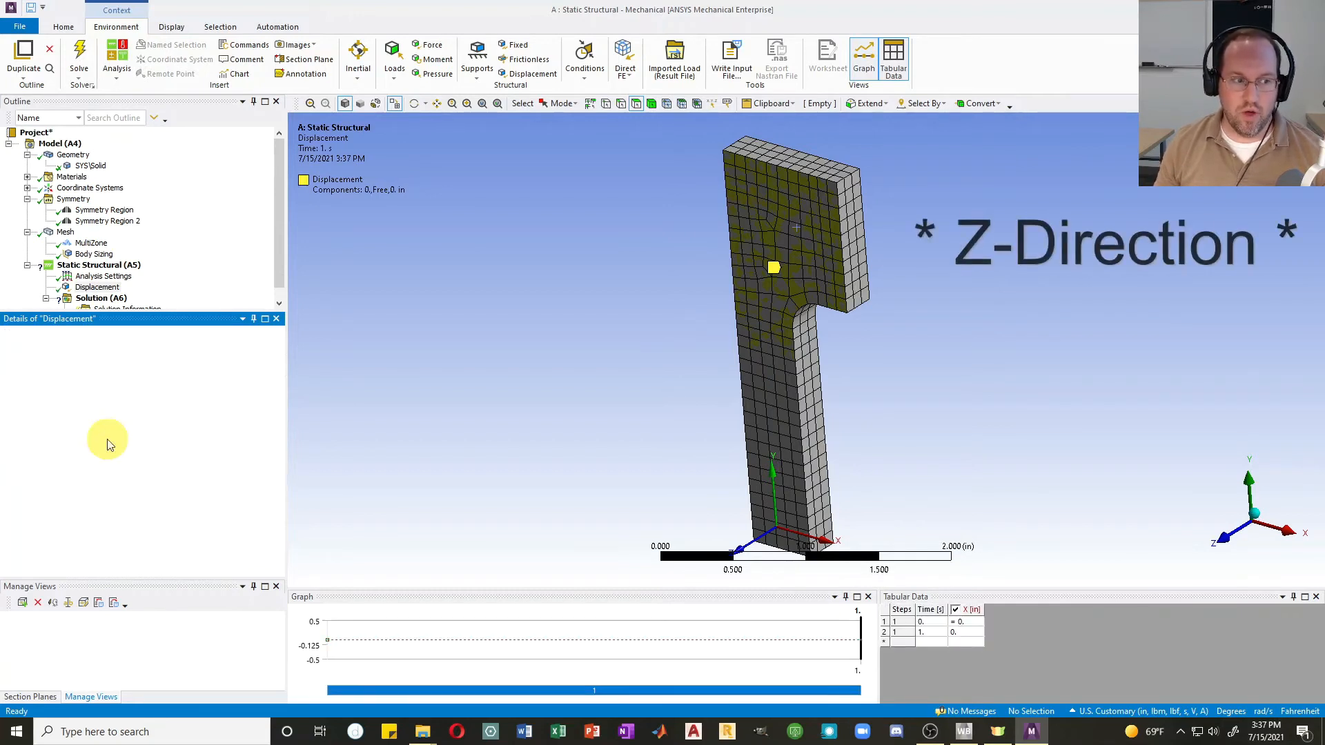
{"action": "left_click", "coordinate": [112, 430]}
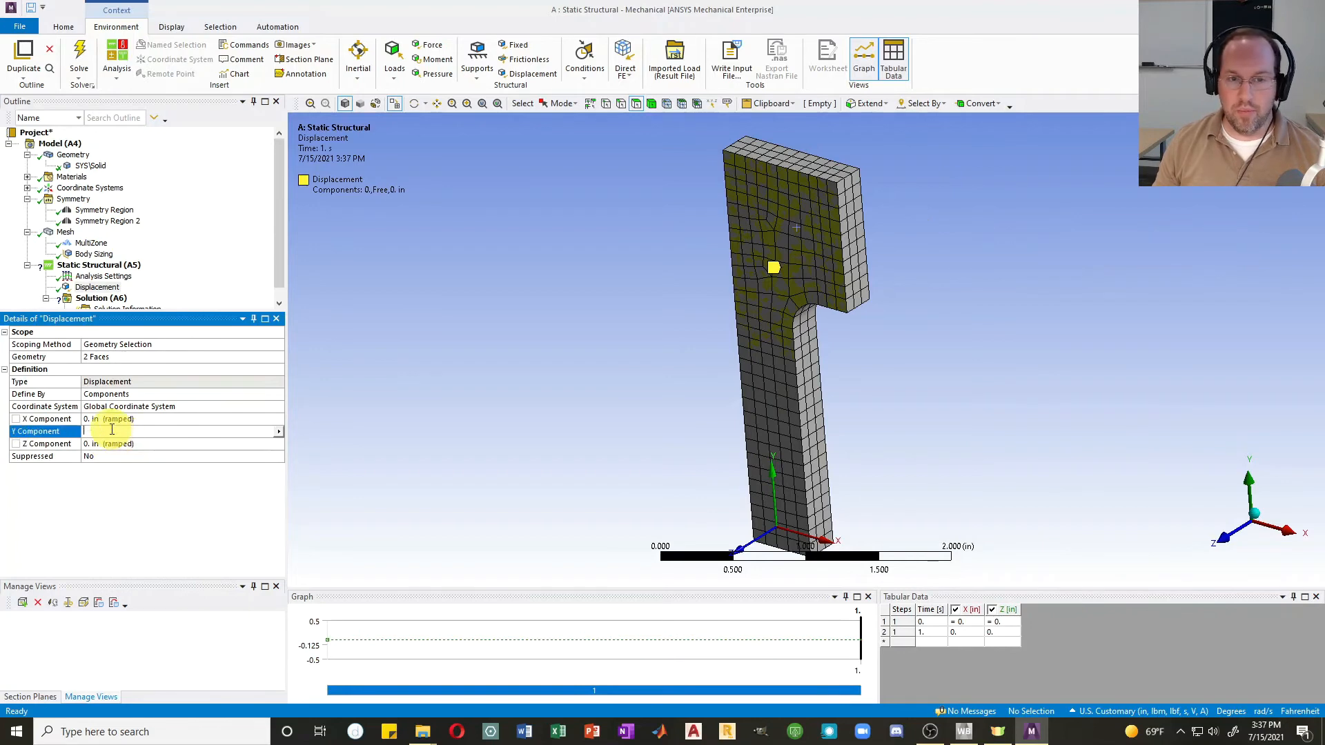
{"action": "type", "text": "0.5"}
{"action": "key", "text": "Return"}
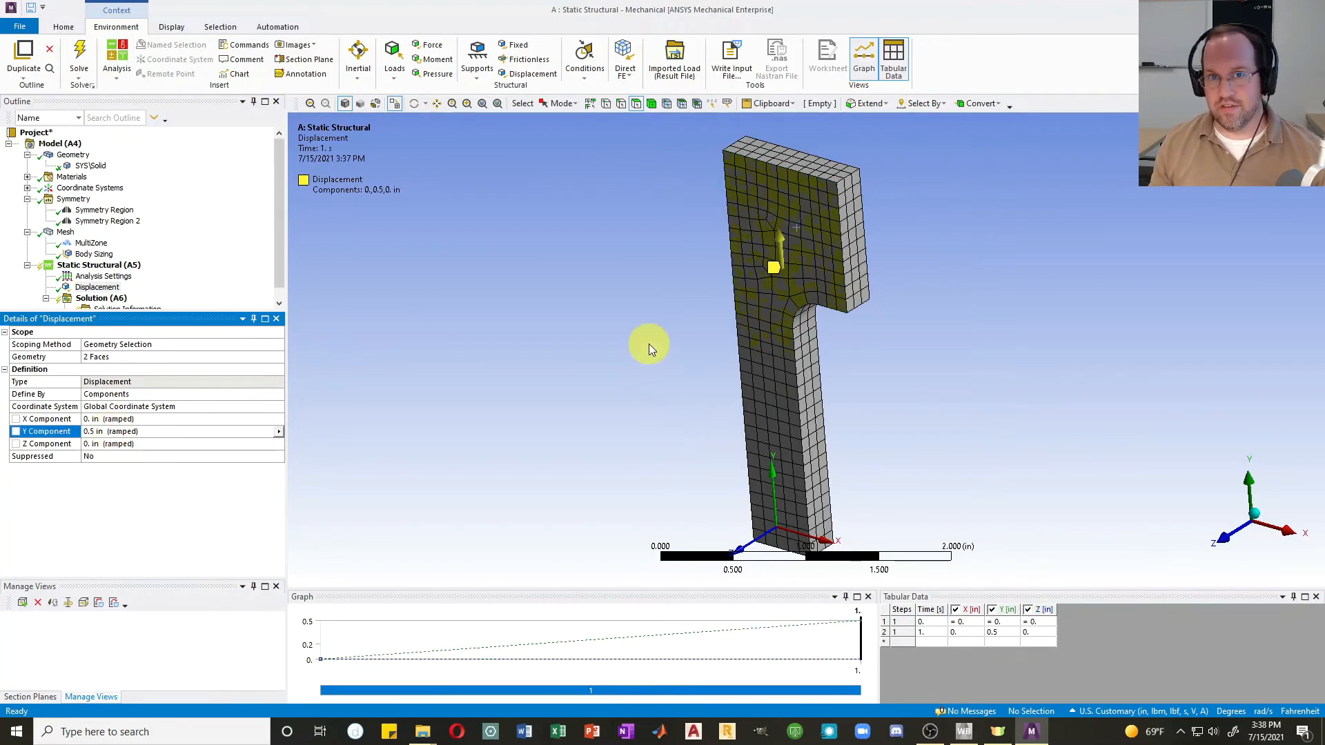
Step: Turn on Large Deflection in the analysis settings
{"action": "left_click", "coordinate": [104, 276]}
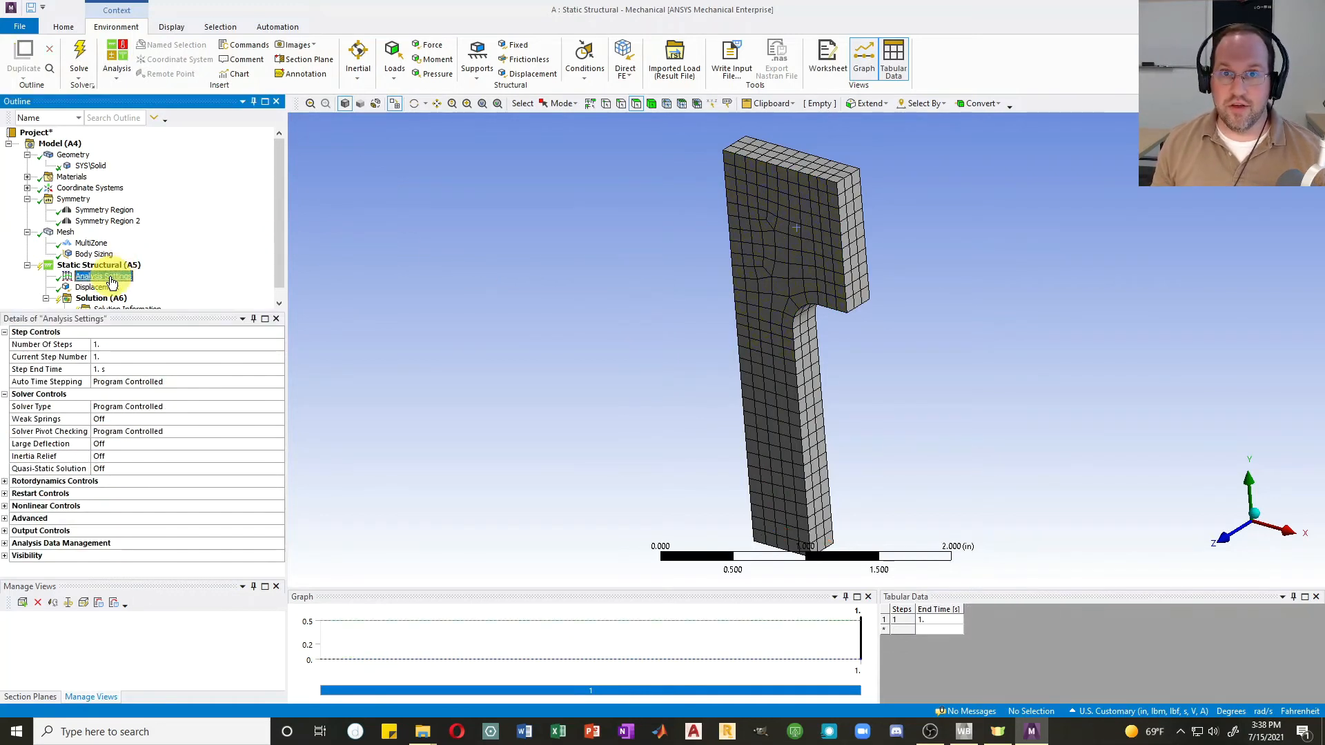
{"action": "left_click", "coordinate": [143, 445]}
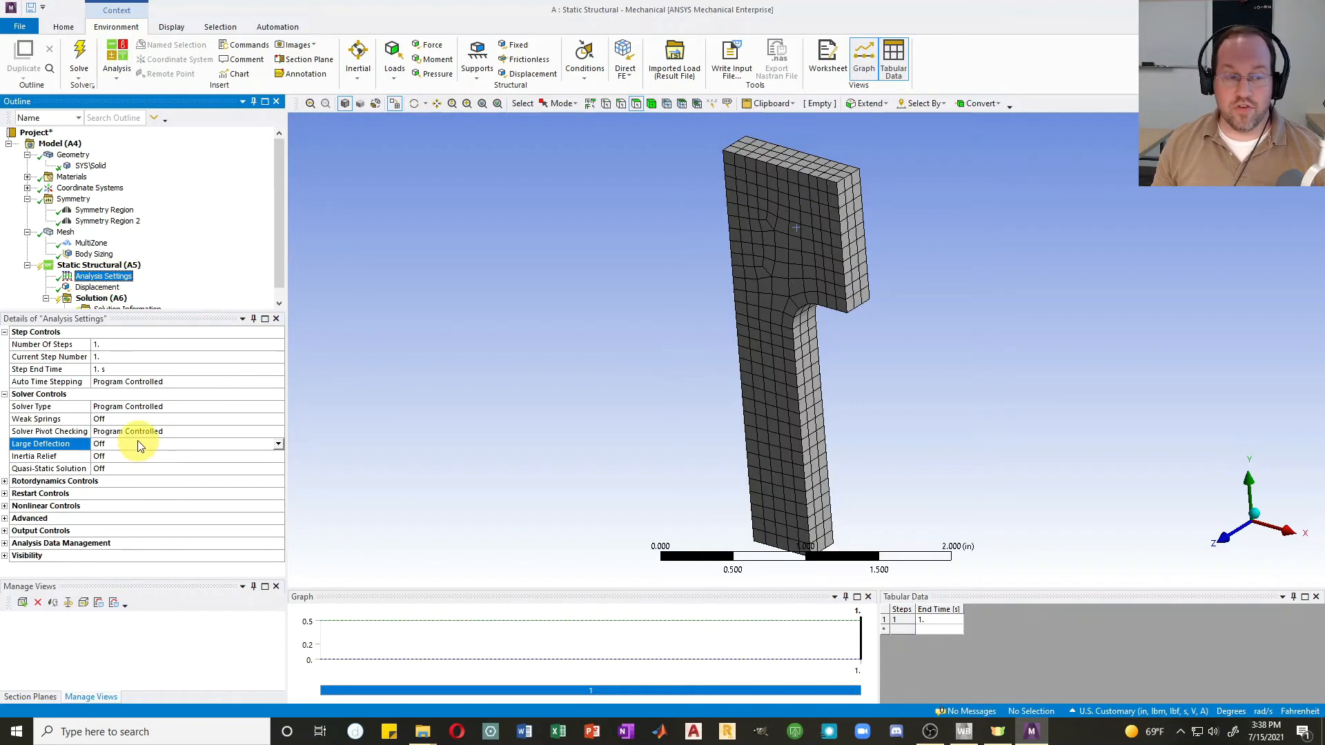
{"action": "double_click", "coordinate": [139, 443]}
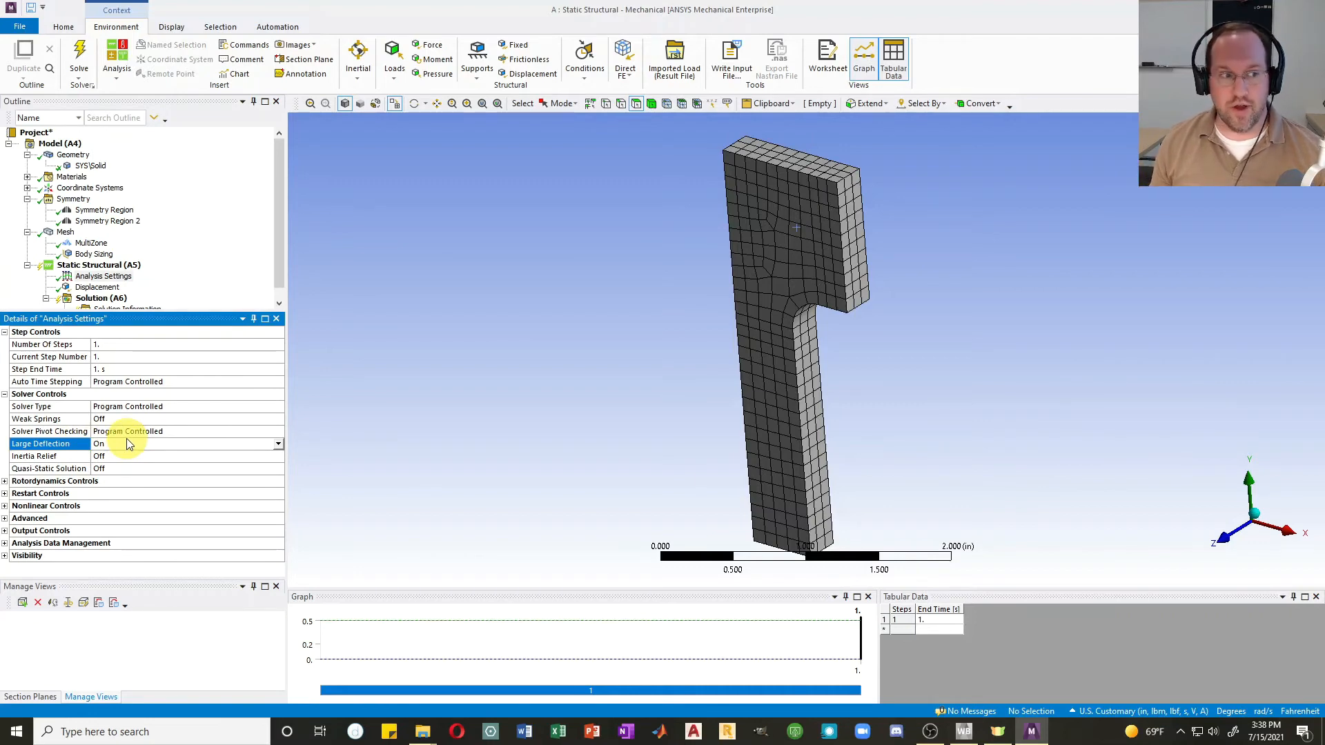
Step: Turn on auto time stepping, defined by substeps, and set the initial substeps to 100
{"action": "left_click", "coordinate": [128, 385]}
{"action": "left_click", "coordinate": [279, 383]}
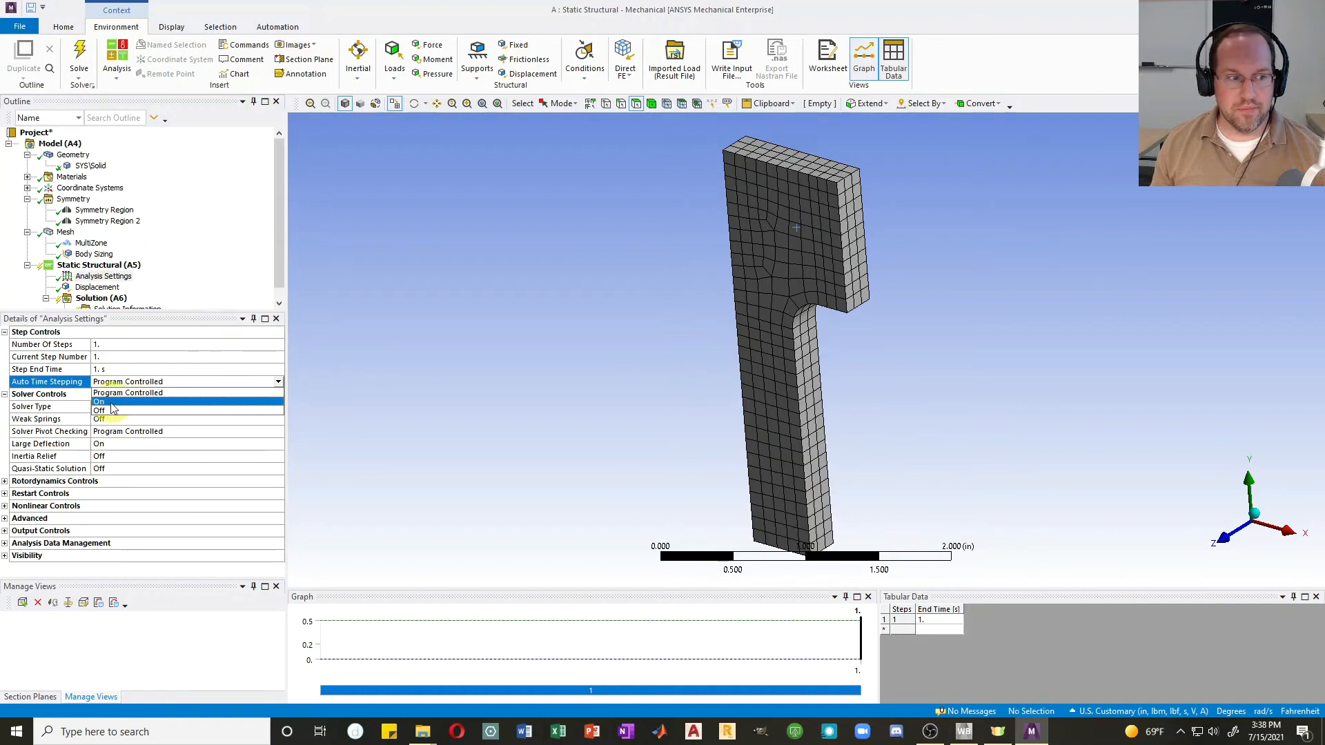
{"action": "left_click", "coordinate": [114, 406]}
{"action": "left_click", "coordinate": [110, 406]}
{"action": "type", "text": "100"}
{"action": "key", "text": "Return"}
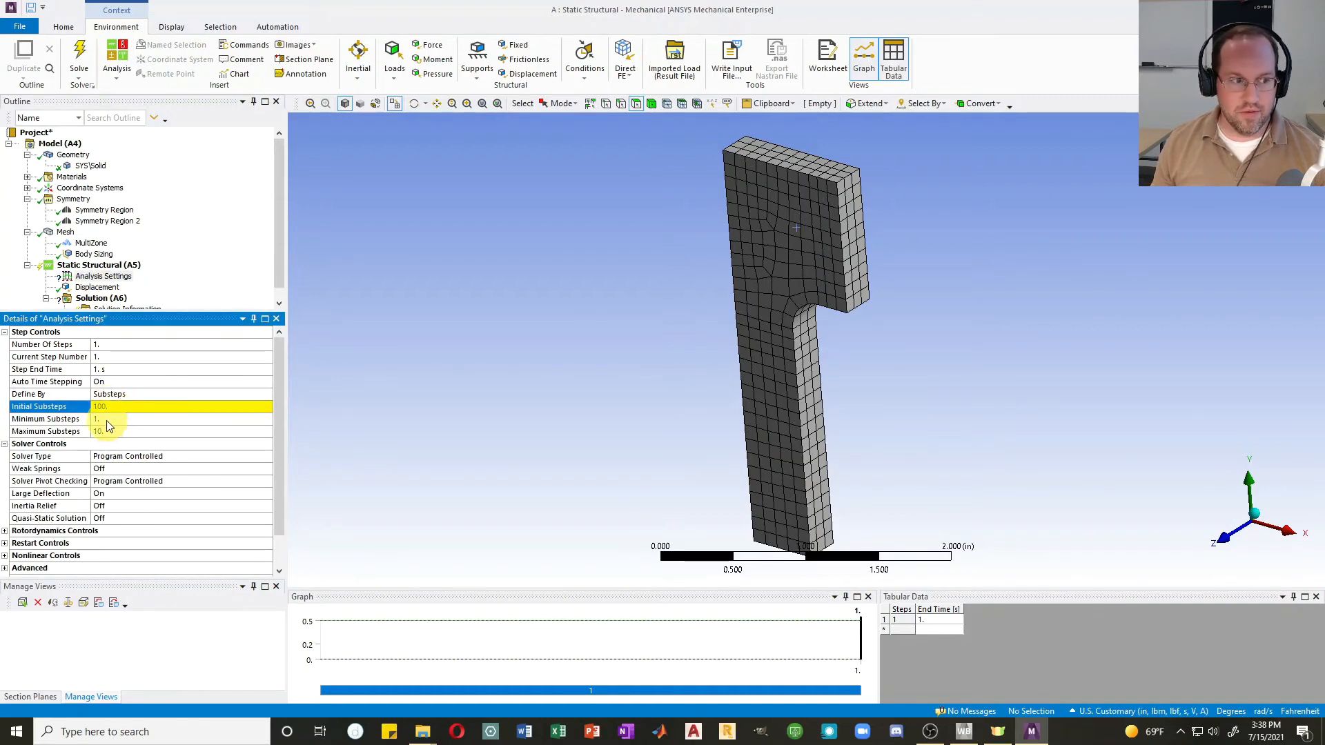
Step: Set the minimum substeps to 100 and the maximum substeps to 1000
{"action": "left_click", "coordinate": [107, 422]}
{"action": "type", "text": "100"}
{"action": "key", "text": "Return"}
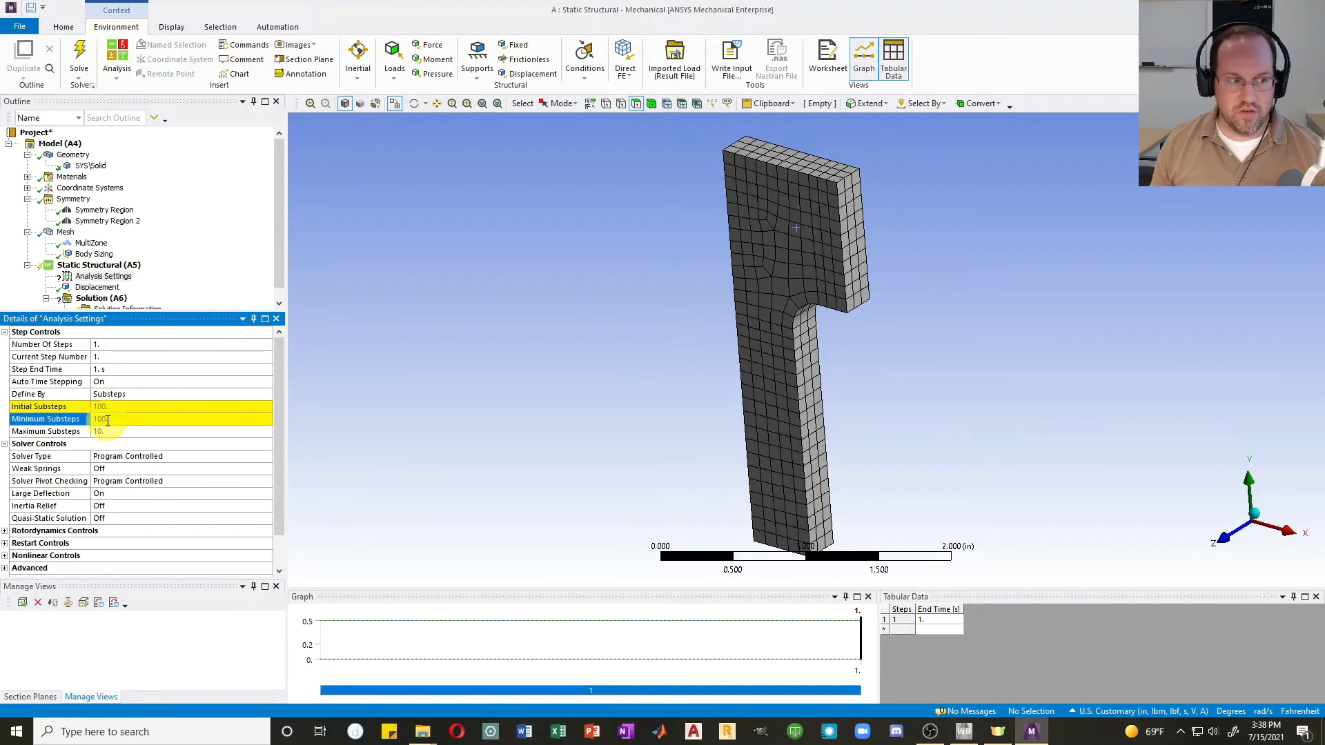
{"action": "left_click", "coordinate": [114, 431]}
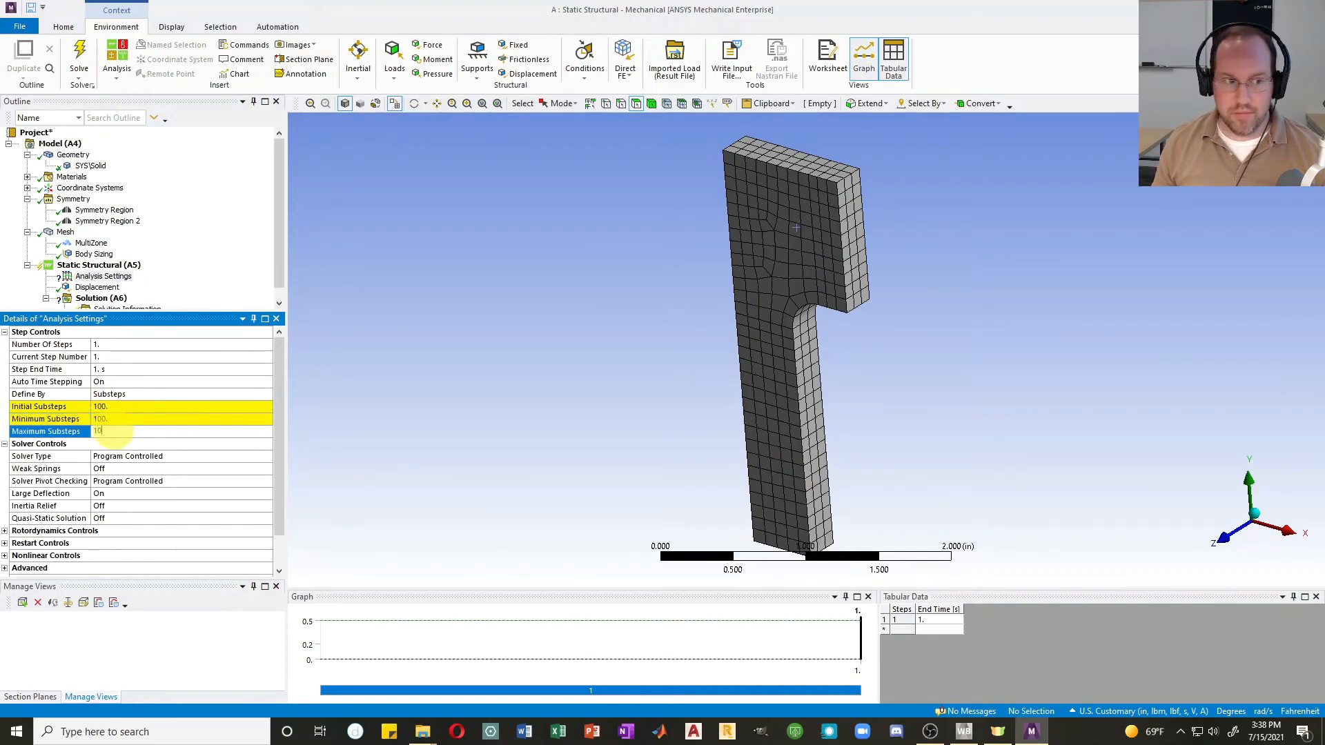
{"action": "type", "text": "1000"}
{"action": "key", "text": "Return"}
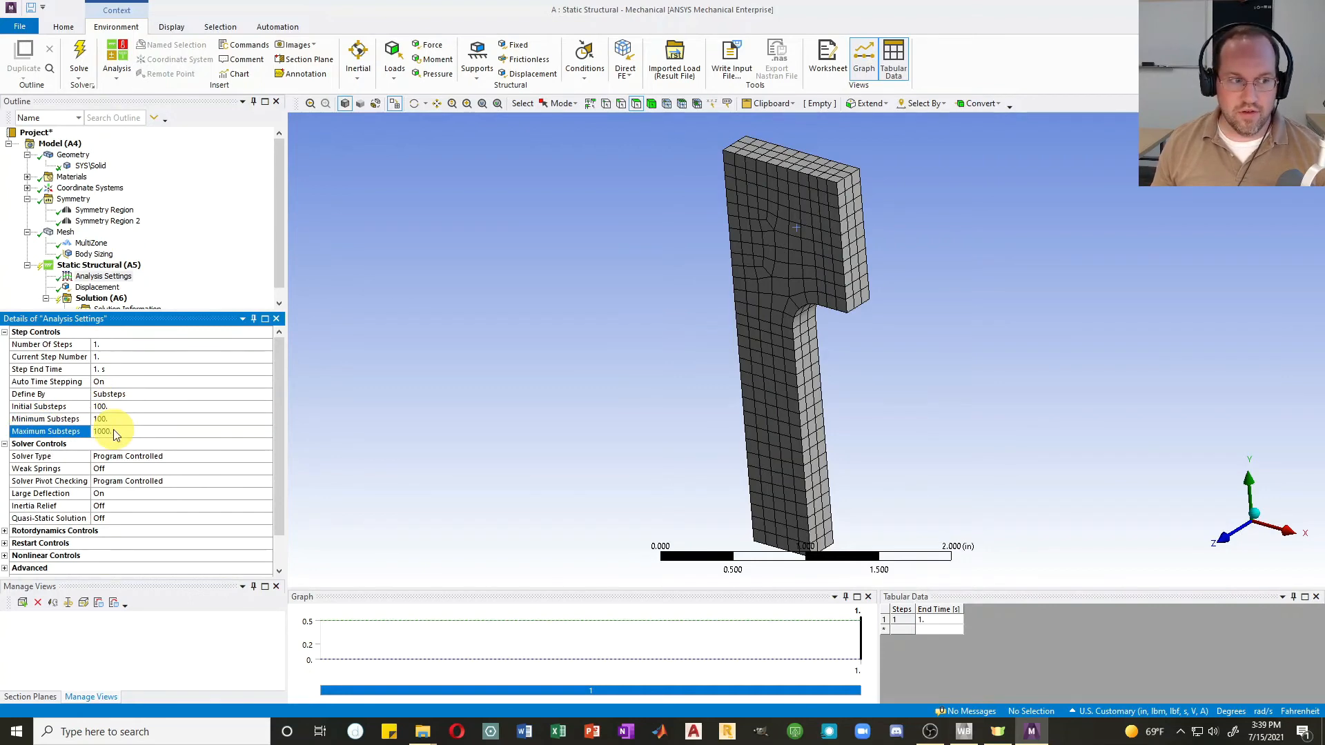
Step: Solve the static structural analysis
{"action": "left_click", "coordinate": [121, 298]}
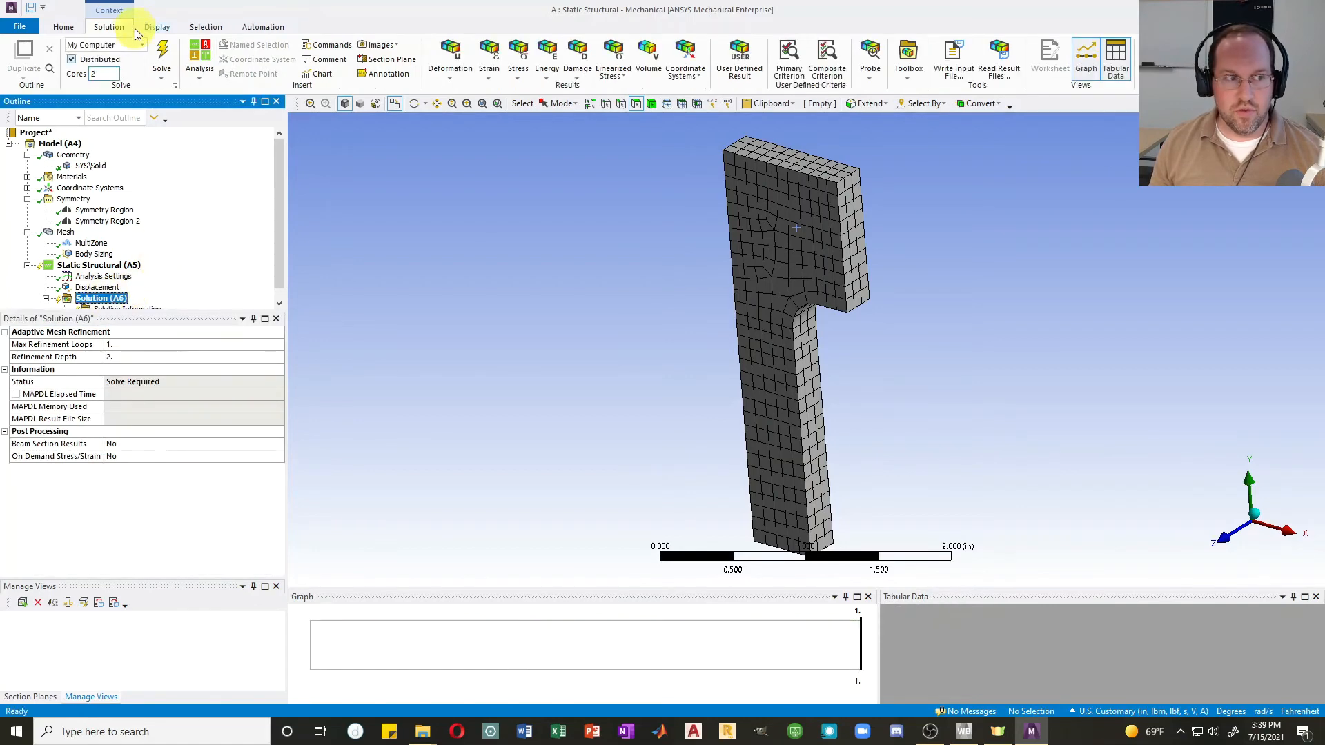
{"action": "left_click", "coordinate": [161, 54]}
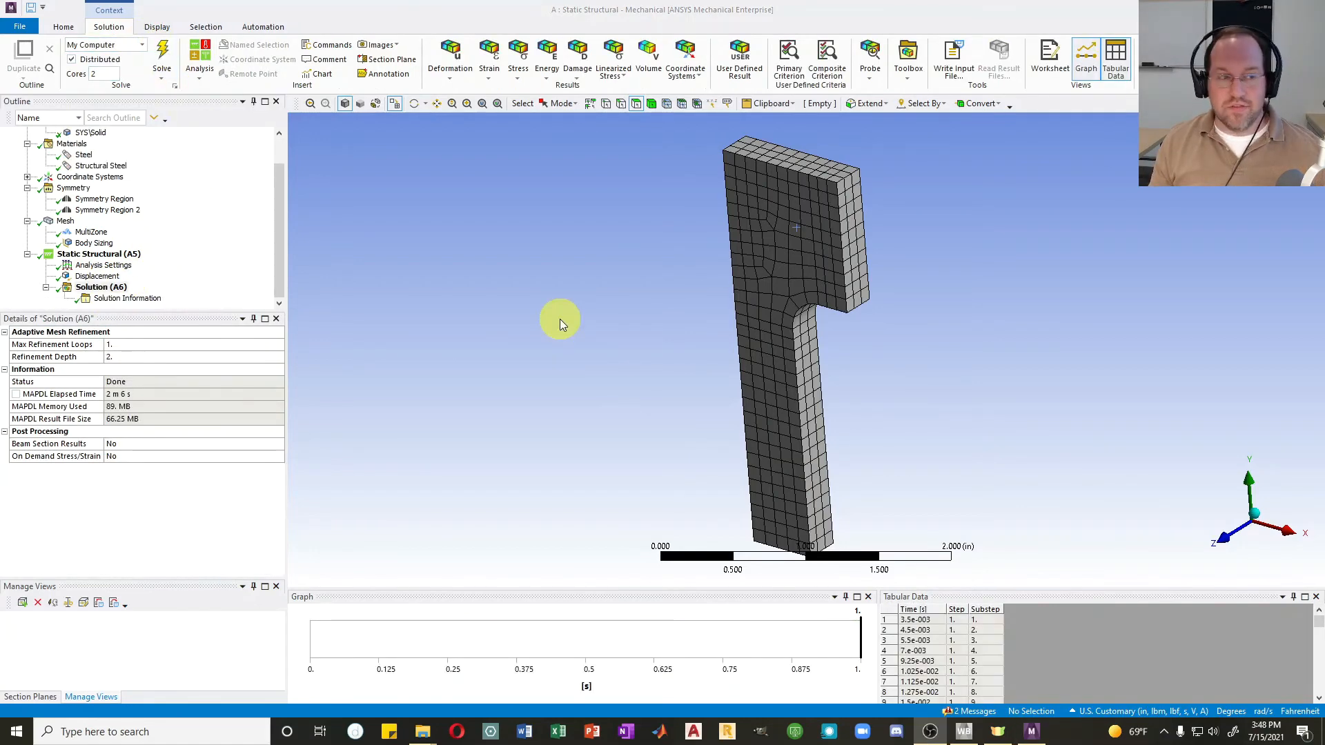
Step: Show the Force Convergence plot in the solution information
{"action": "left_click", "coordinate": [139, 301]}
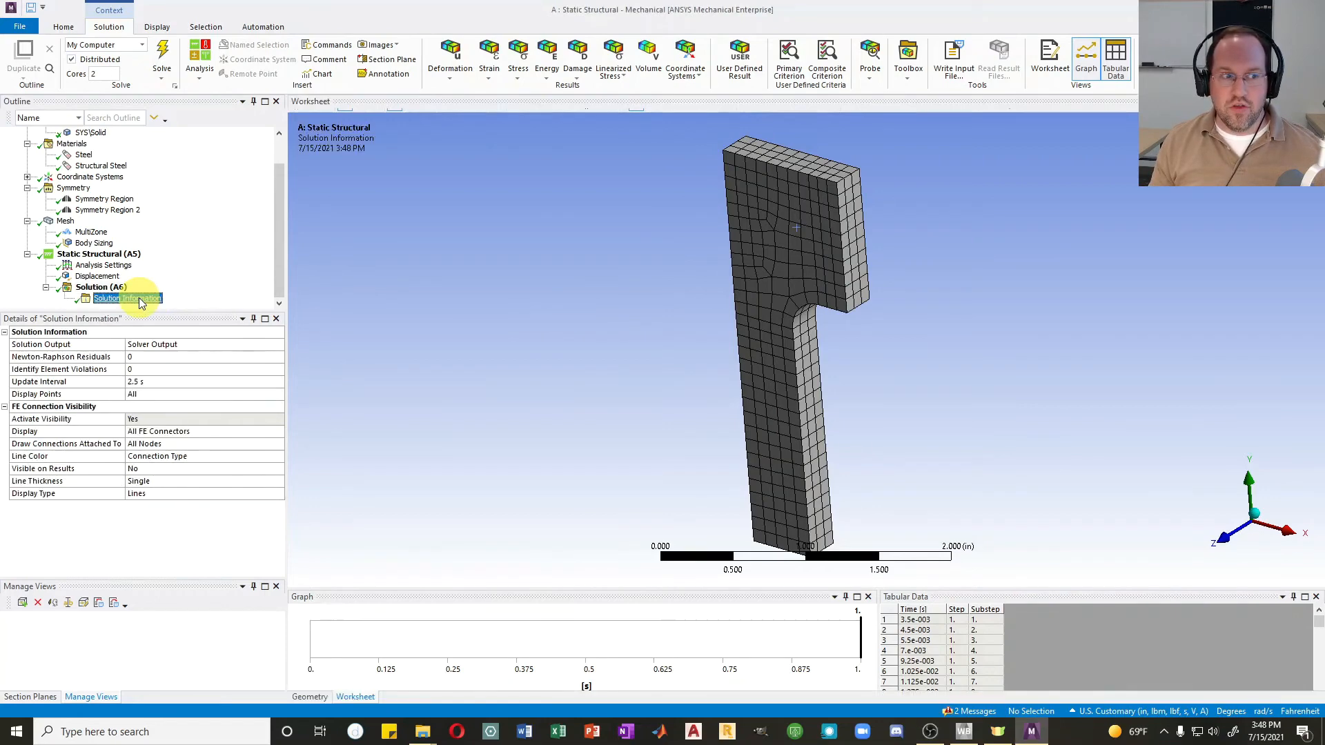
{"action": "left_click", "coordinate": [262, 344]}
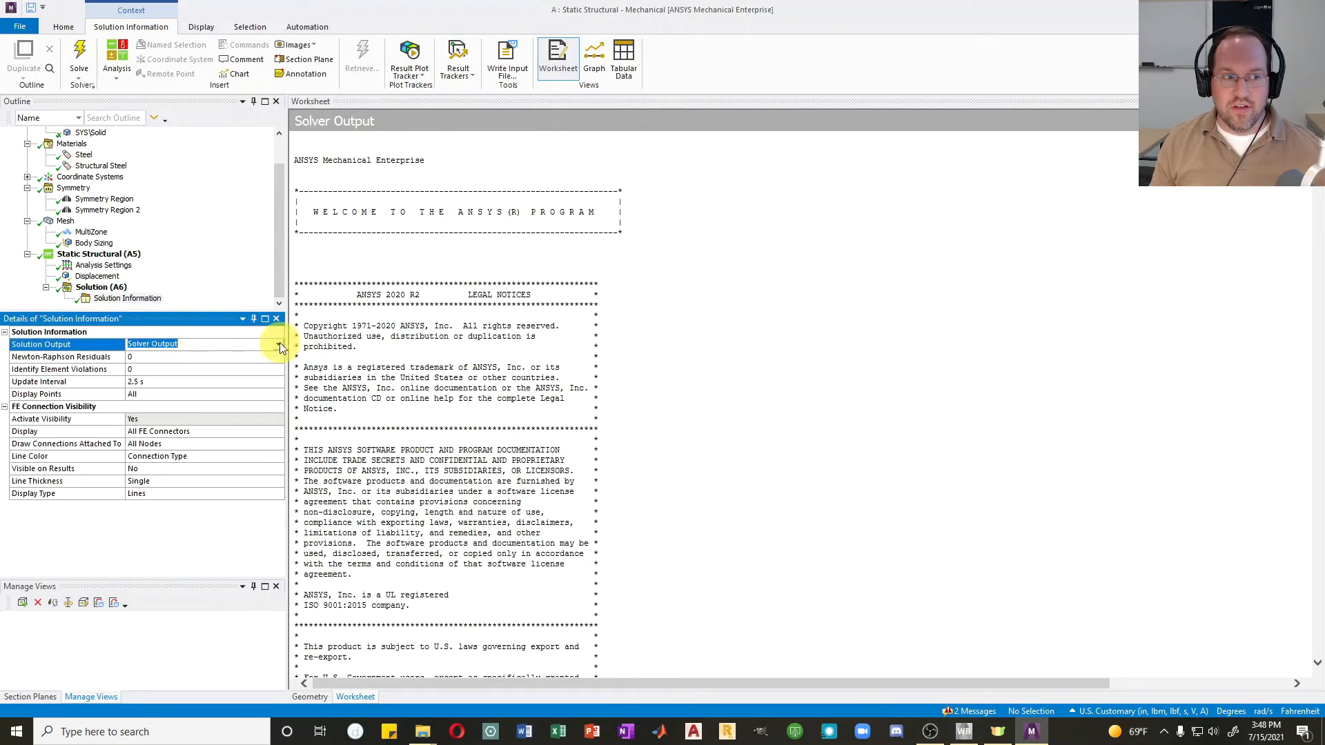
{"action": "left_click", "coordinate": [279, 344]}
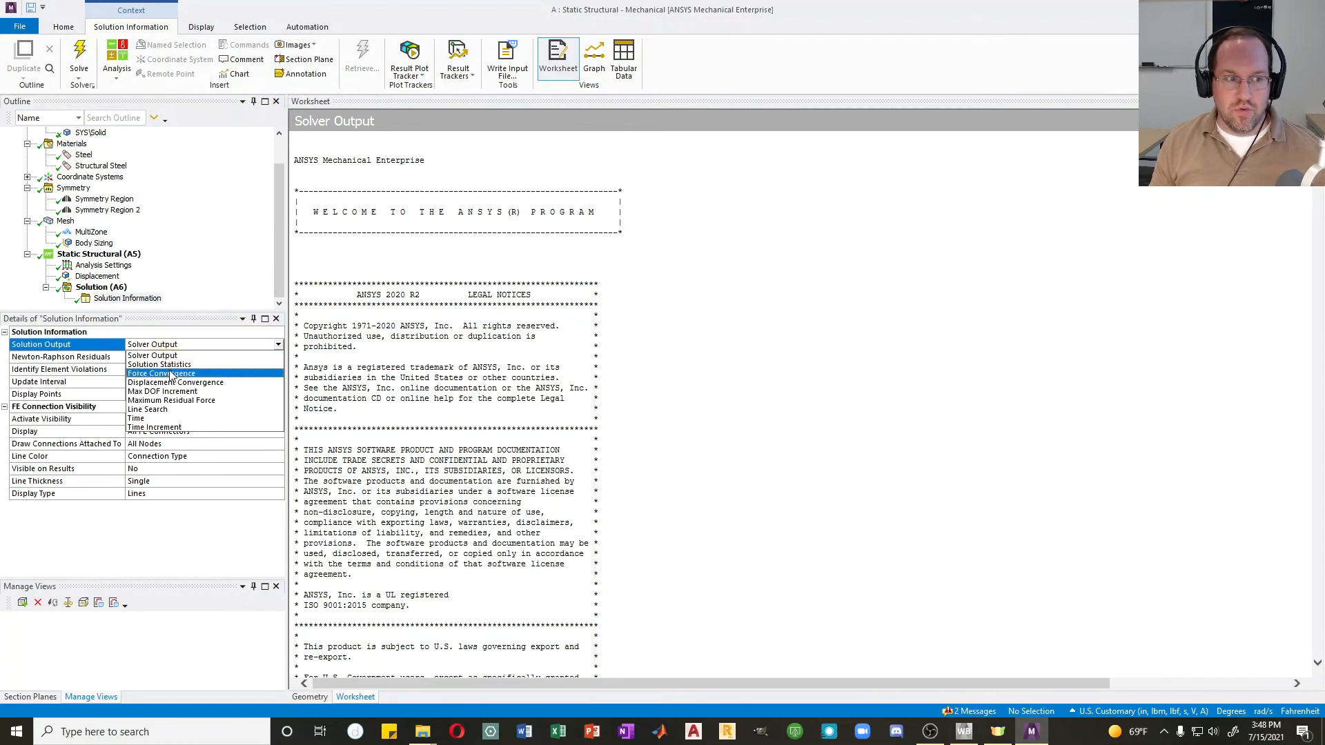
{"action": "left_click", "coordinate": [170, 373]}
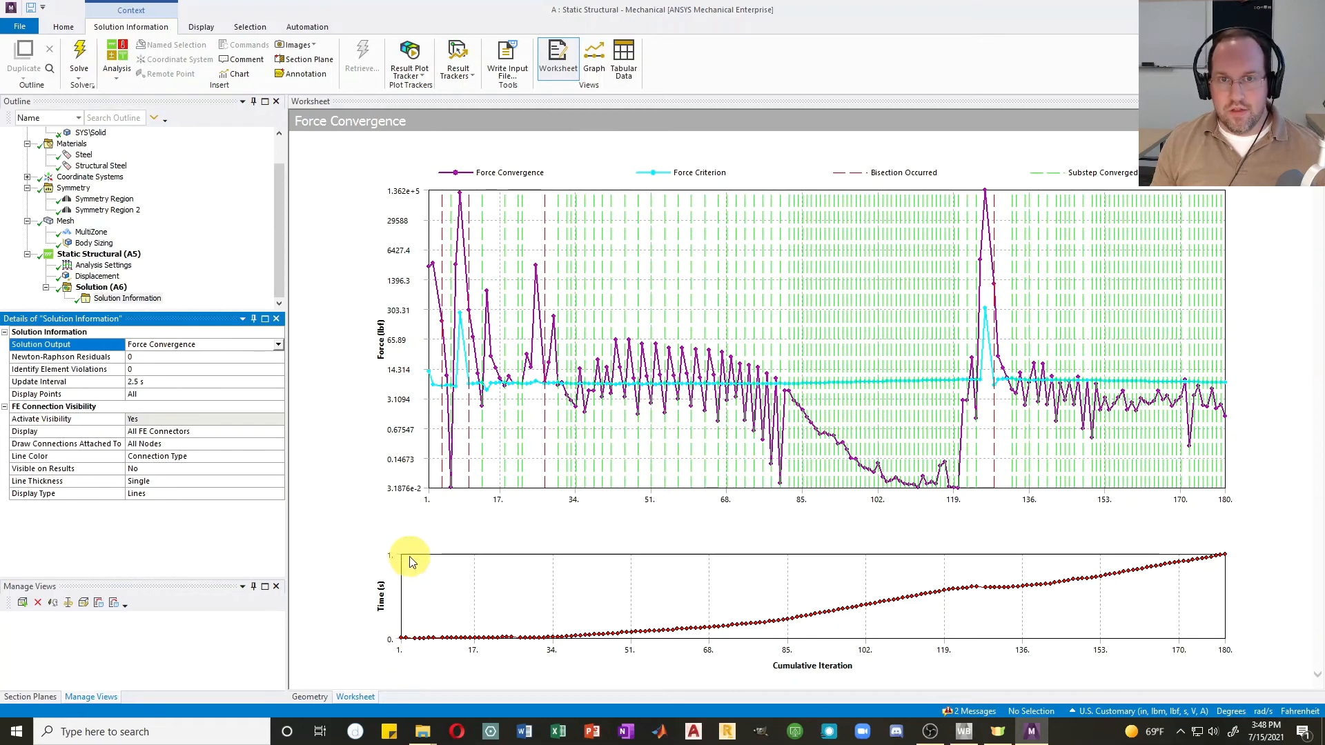
Step: Add Total Deformation, Equivalent Plastic Strain and Equivalent (von-Mises) Stress results for all bodies and evaluate them
{"action": "left_click", "coordinate": [104, 288]}
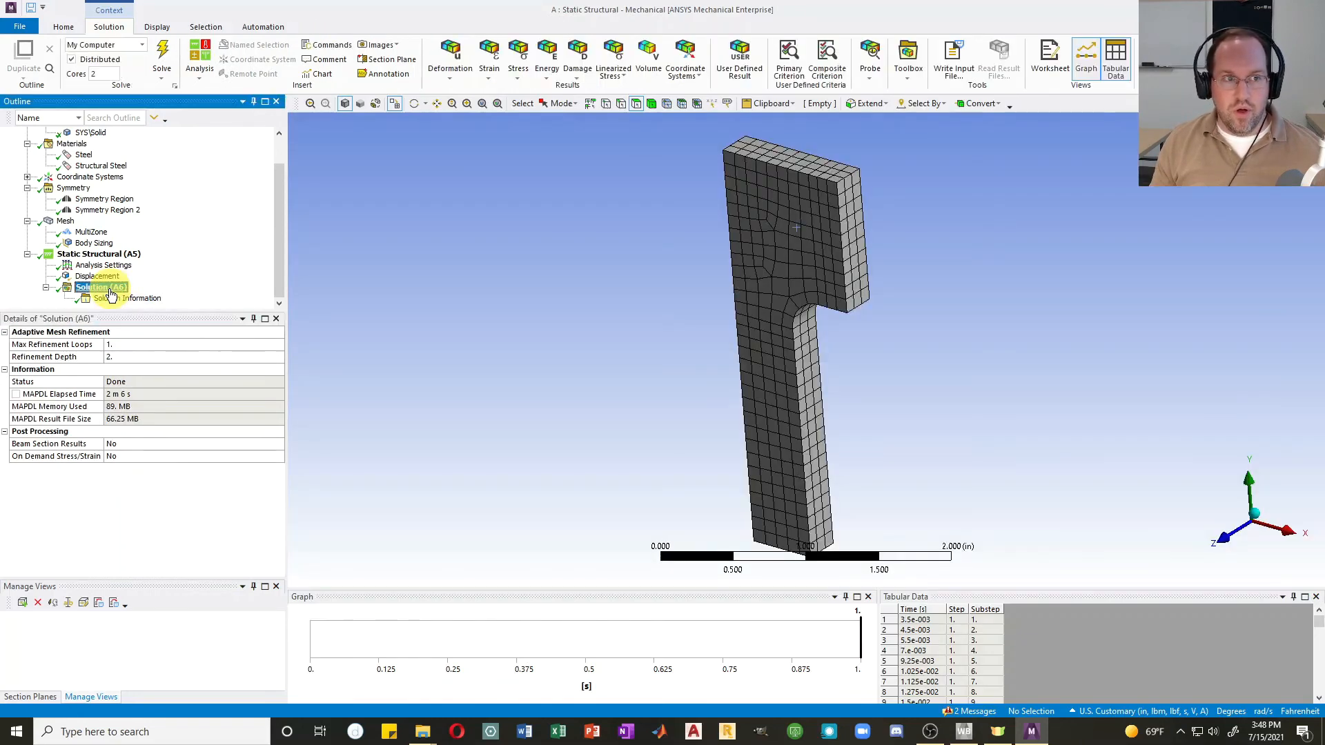
{"action": "left_click", "coordinate": [447, 74]}
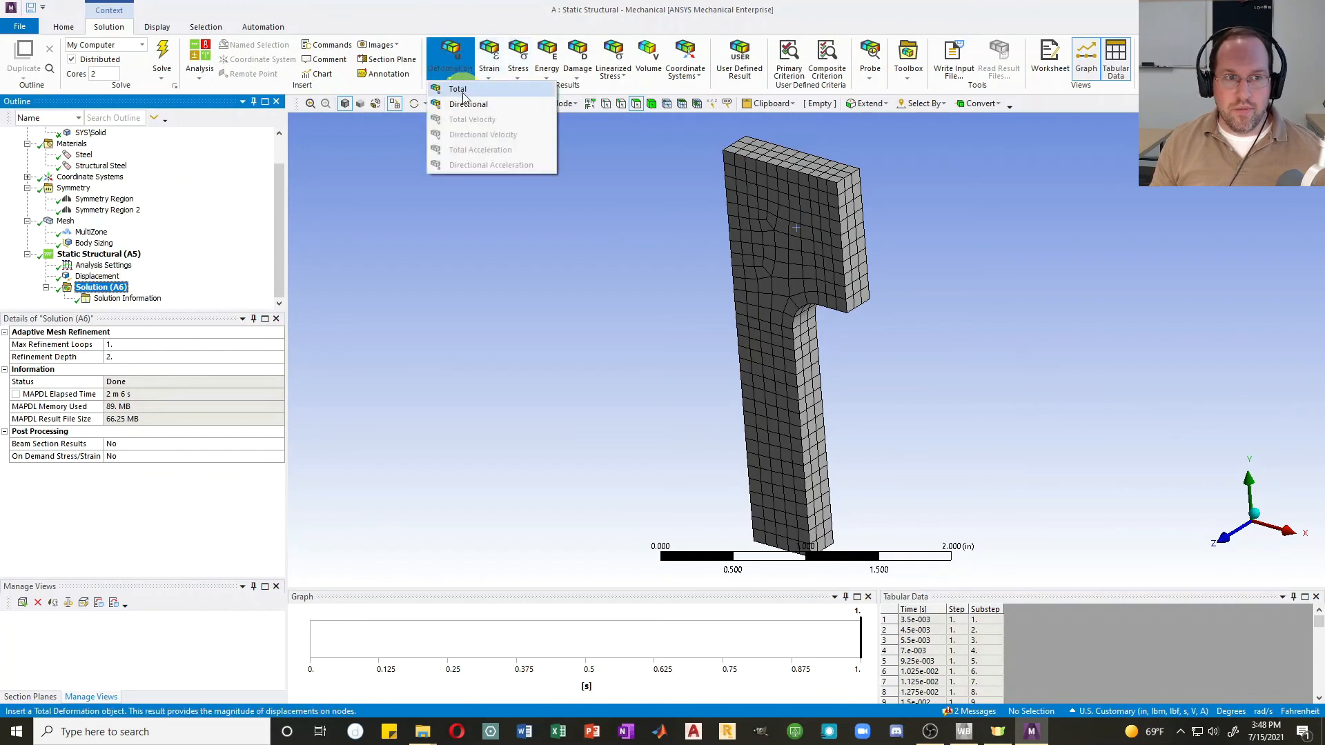
{"action": "left_click", "coordinate": [459, 89]}
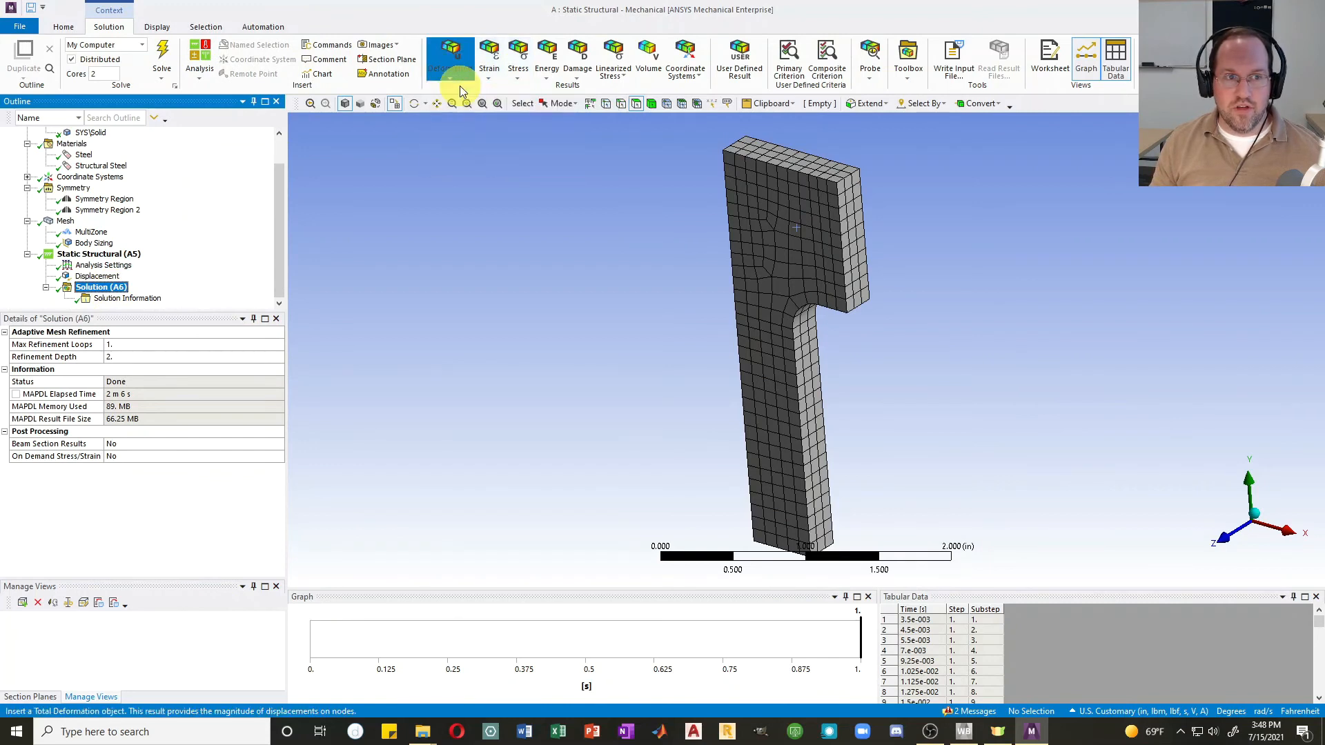
{"action": "left_click", "coordinate": [493, 71]}
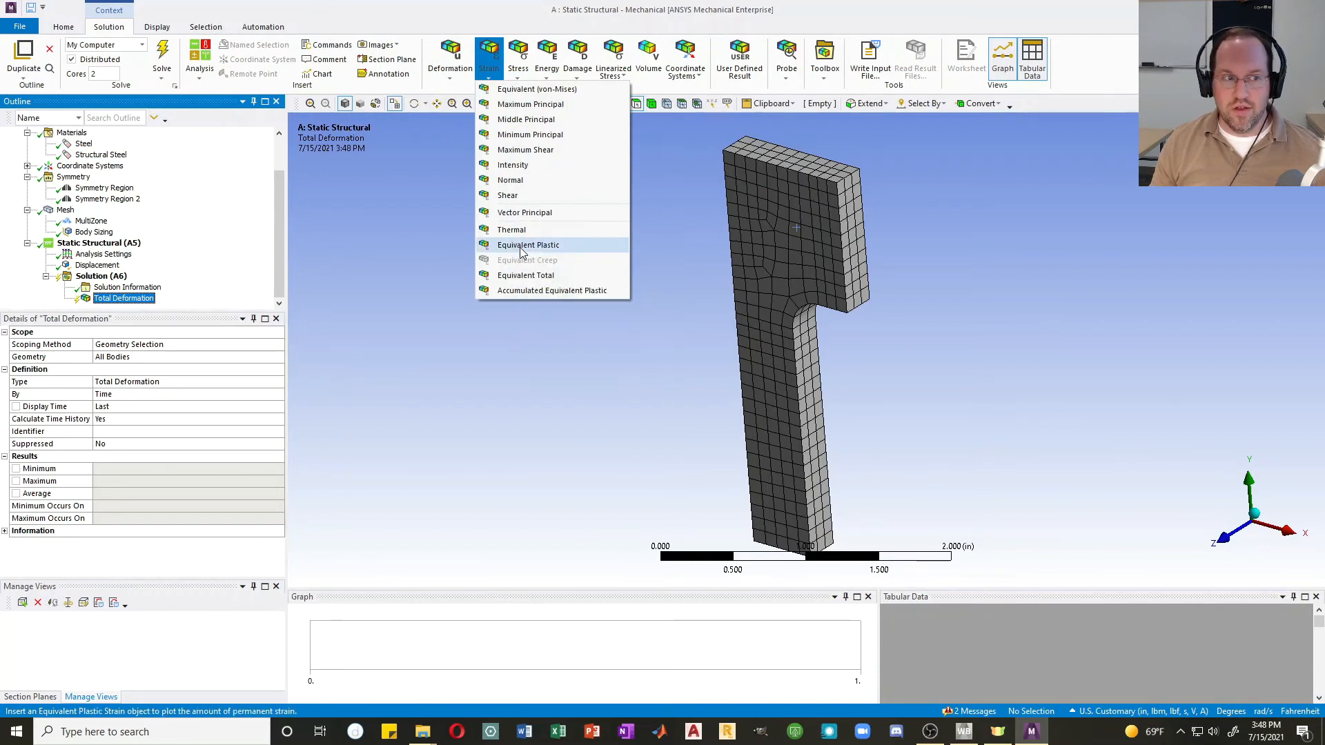
{"action": "left_click", "coordinate": [522, 246]}
{"action": "left_click", "coordinate": [517, 81]}
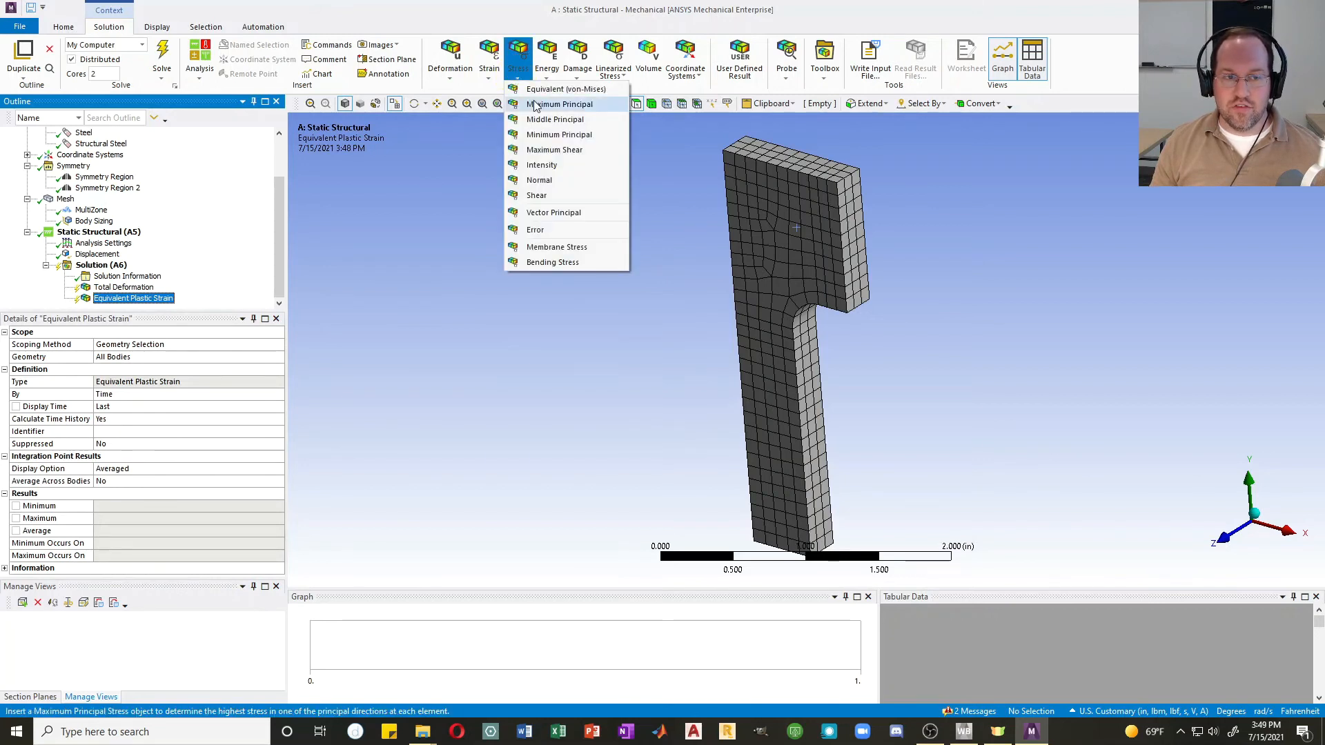
{"action": "left_click", "coordinate": [539, 90]}
{"action": "left_click", "coordinate": [162, 55]}
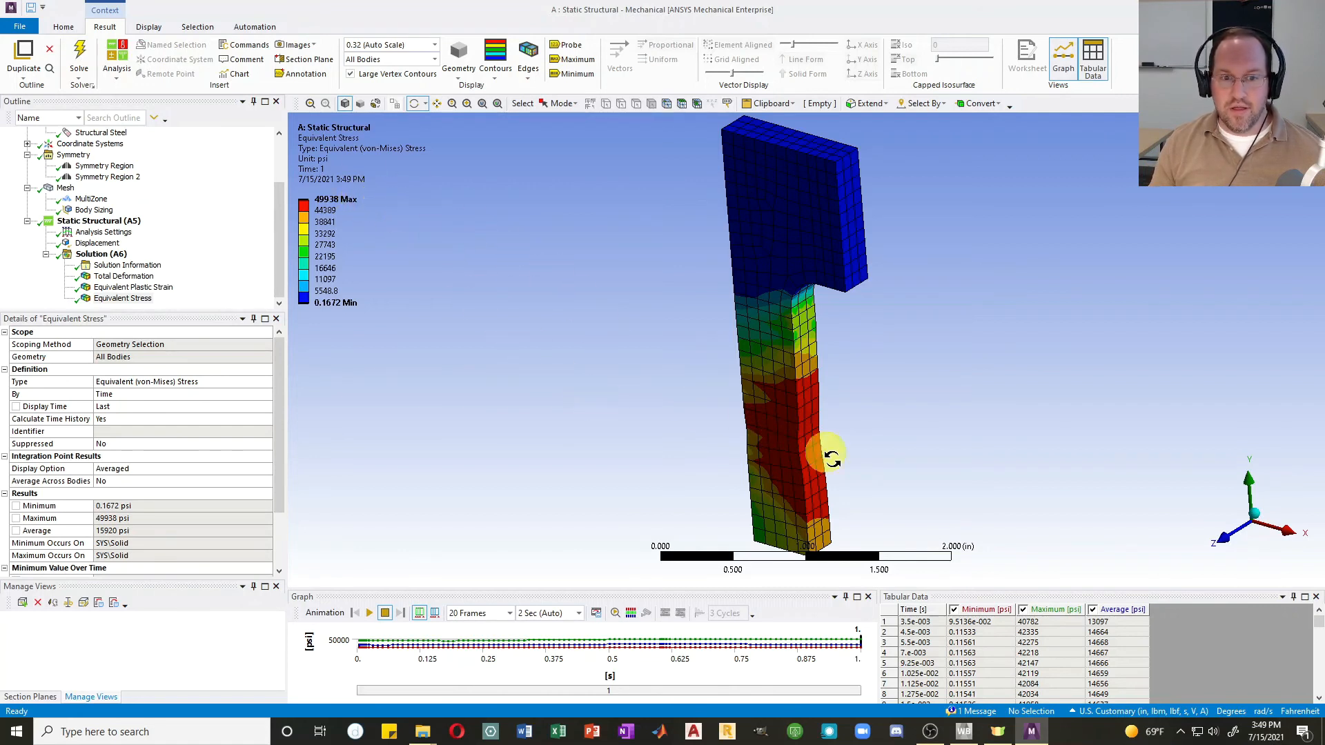
Step: Inspect the stress contour, then display the equivalent plastic strain result with the deformation scale set to 1.0 (True Scale)
{"action": "left_click_drag", "start_coordinate": [860, 440], "coordinate": [784, 461]}
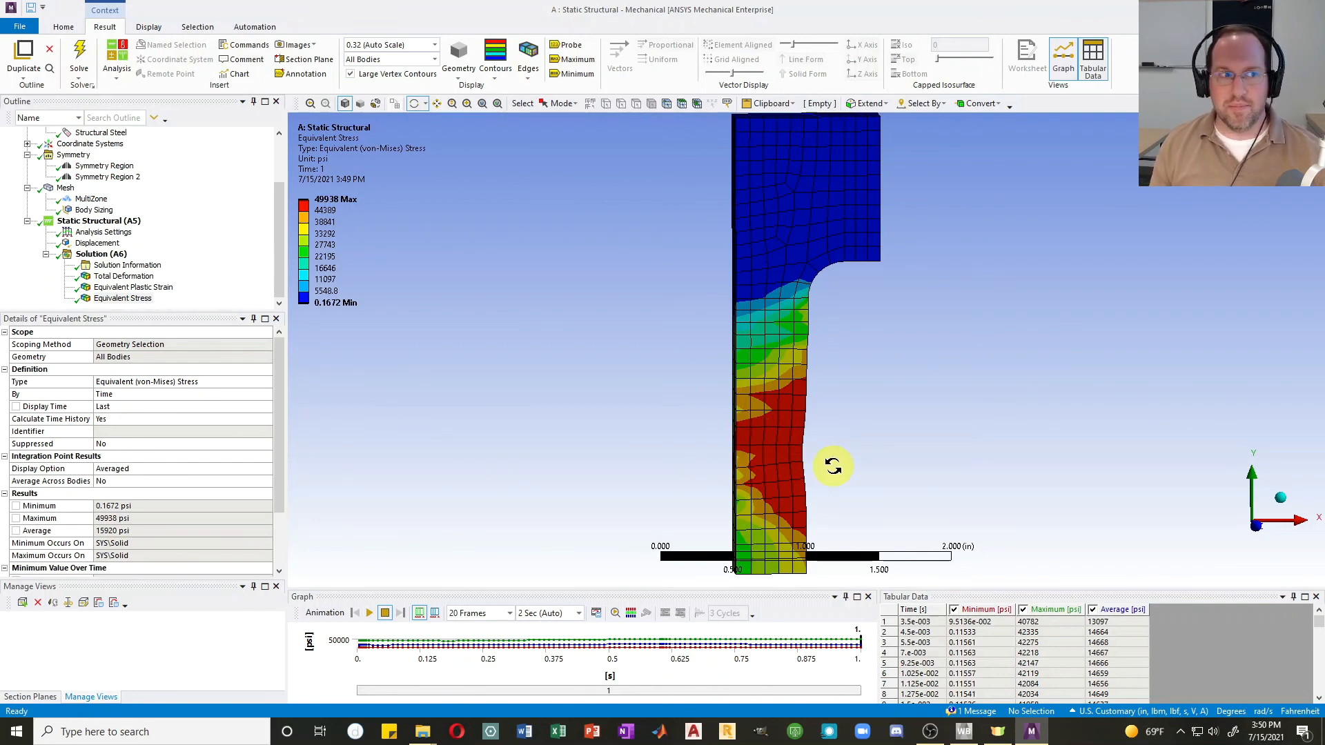
{"action": "left_click", "coordinate": [124, 288]}
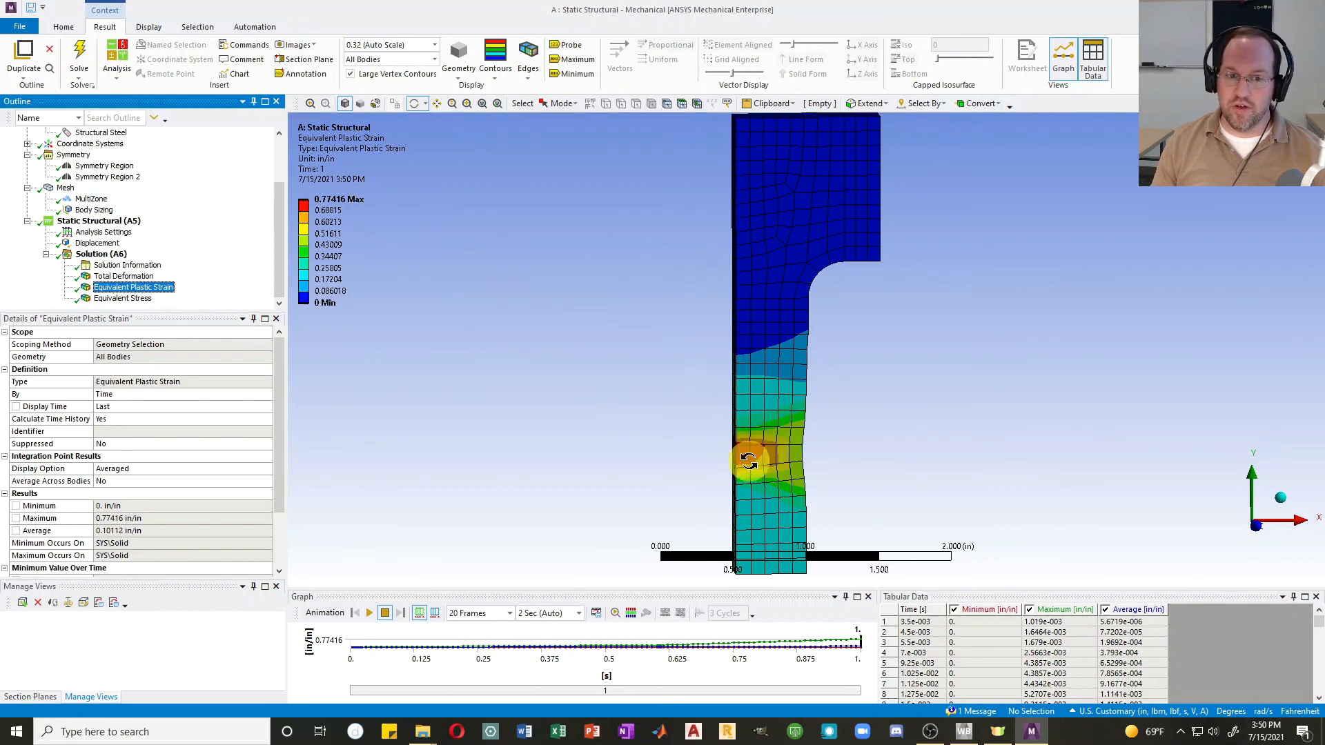
{"action": "left_click", "coordinate": [435, 44]}
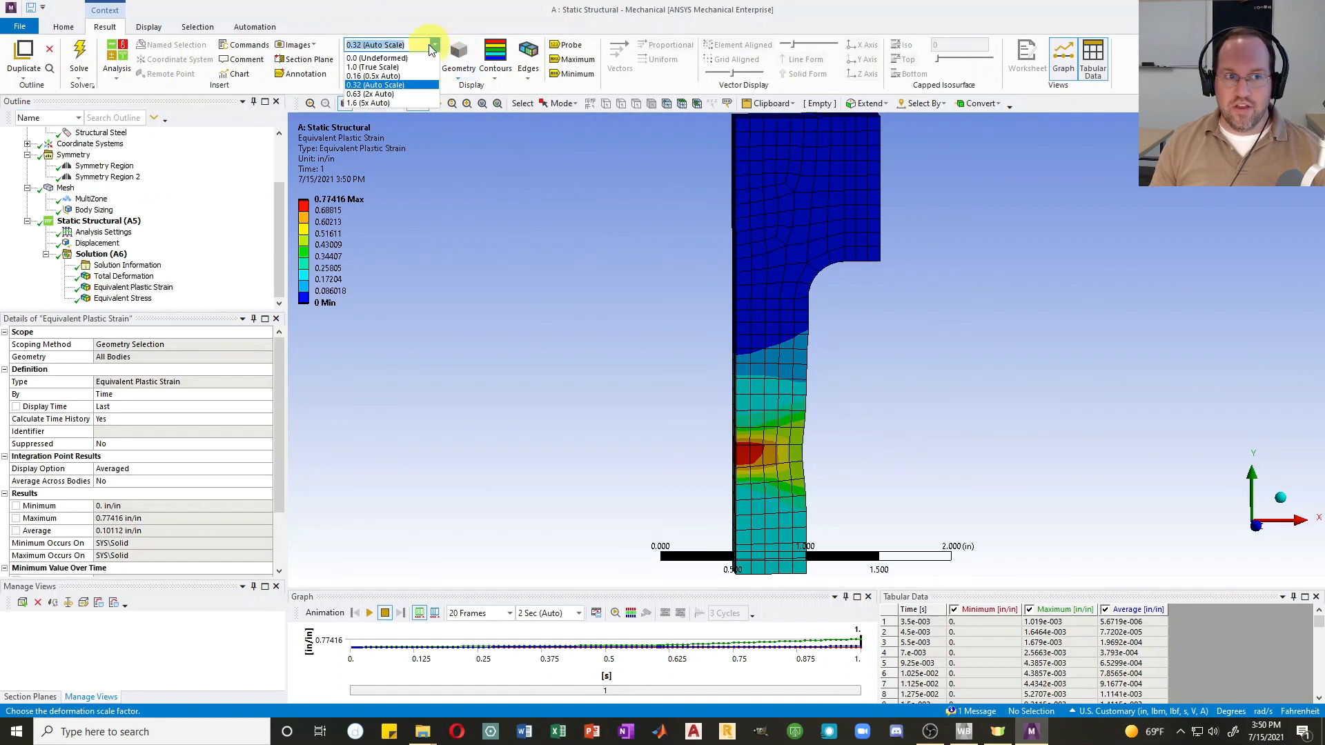
{"action": "left_click", "coordinate": [376, 67]}
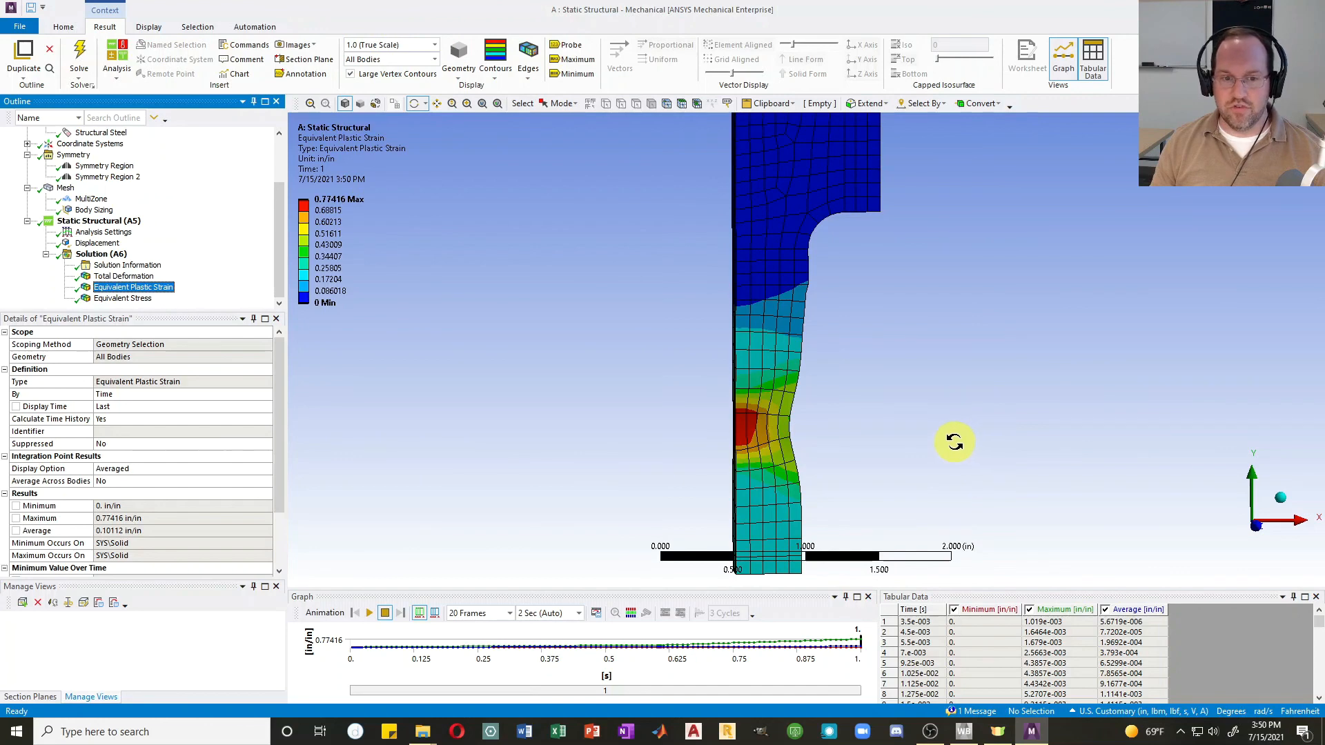
{"action": "mouse_move", "coordinate": [941, 435]}
{"action": "left_mouse_down"}
{"action": "mouse_move", "coordinate": [653, 438]}
{"action": "mouse_move", "coordinate": [1182, 408]}
{"action": "mouse_move", "coordinate": [794, 465]}
{"action": "mouse_move", "coordinate": [943, 435]}
{"action": "left_mouse_up"}
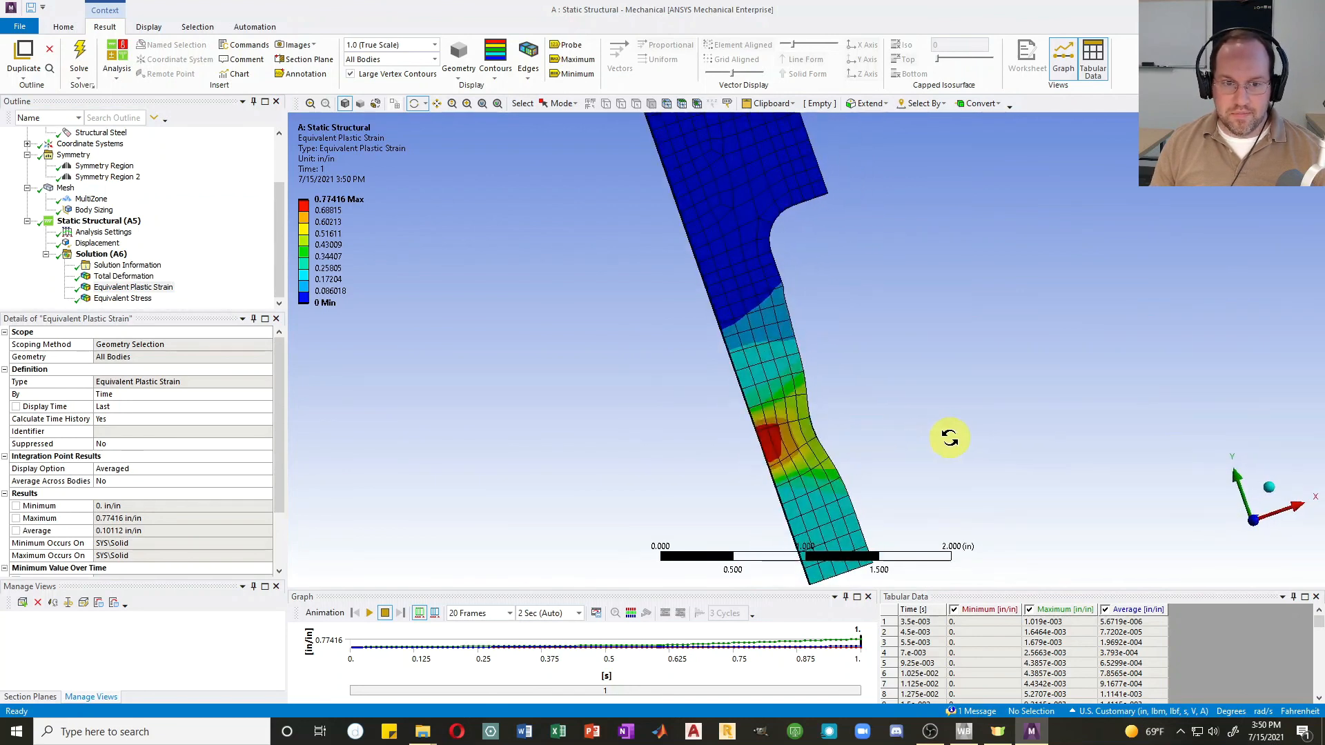